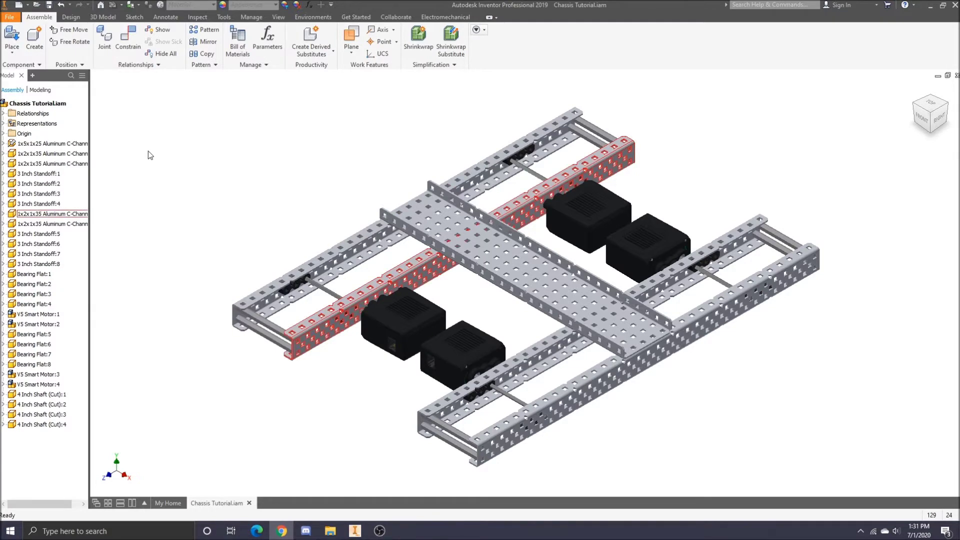
# - Place one 4 Inch Omni-Directional Wheel from the Wheels folder into the assembly, in empty space beside the chassis
pyautogui.click(11, 36)
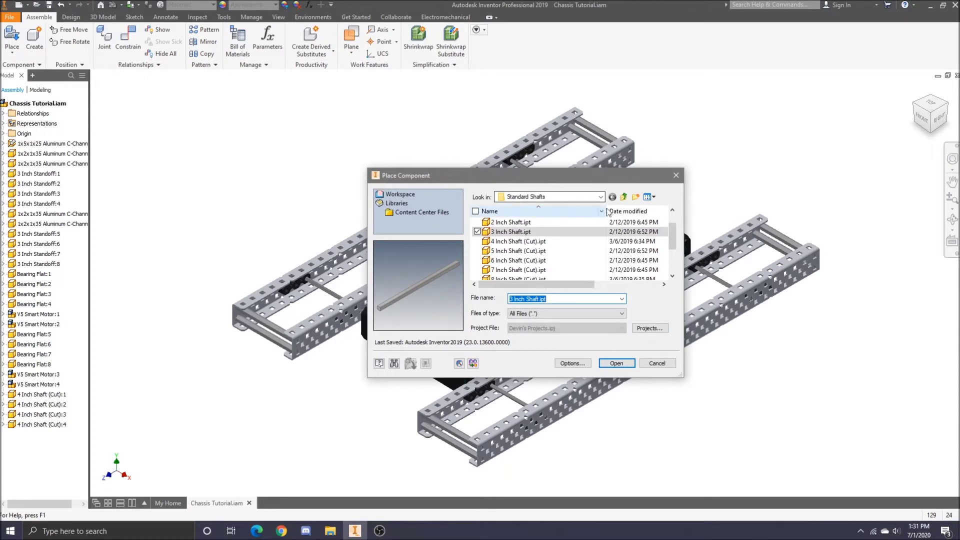
pyautogui.click(623, 199)
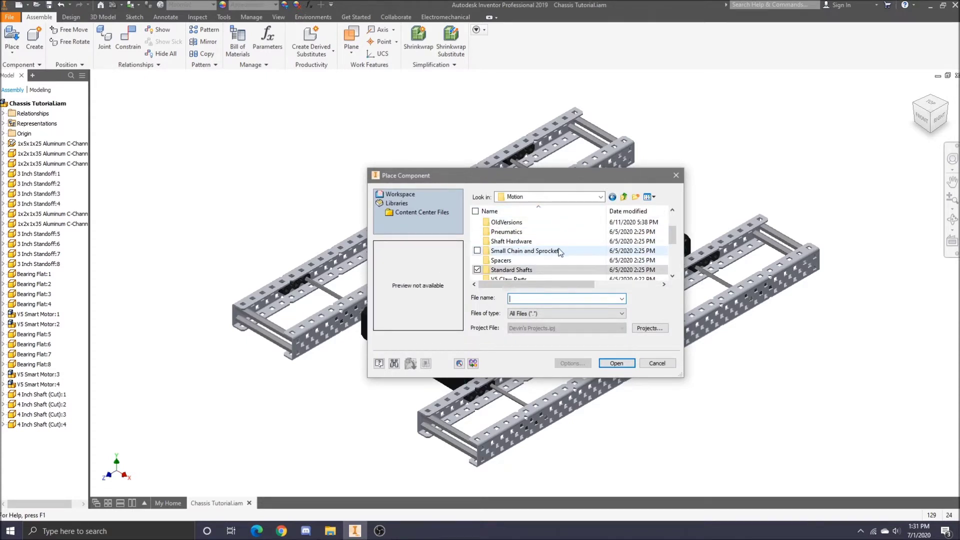
pyautogui.scroll(-1, 551, 255)
pyautogui.doubleClick(543, 261)
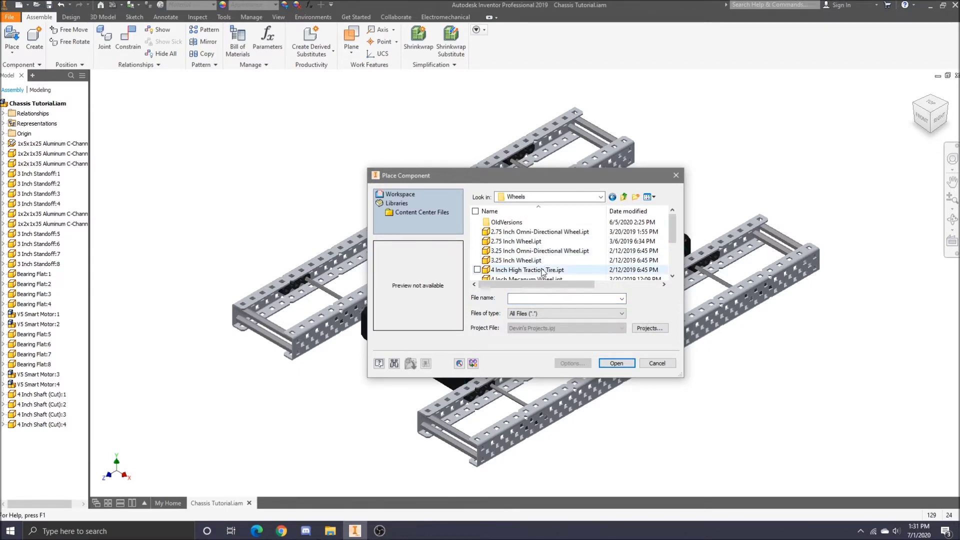
pyautogui.scroll(-1, 540, 260)
pyautogui.click(538, 263)
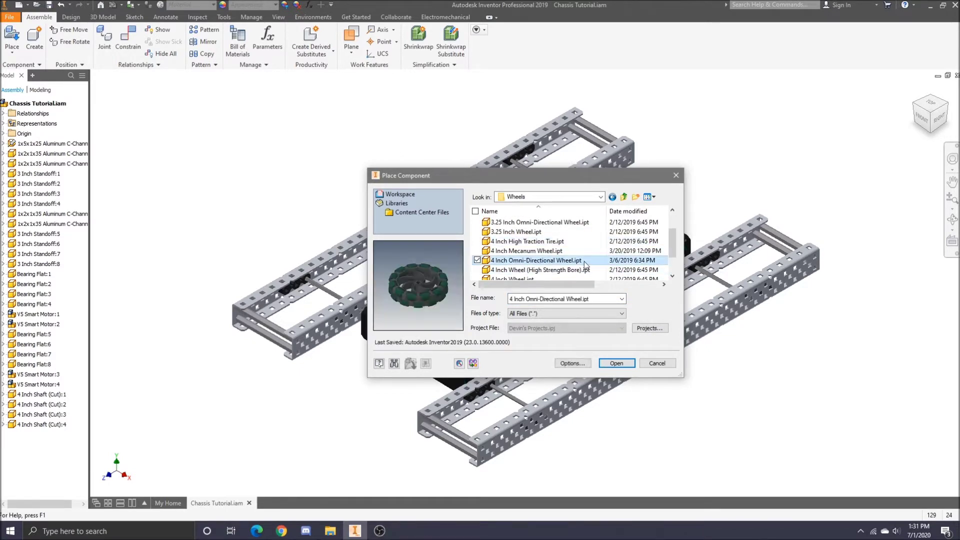
pyautogui.click(617, 363)
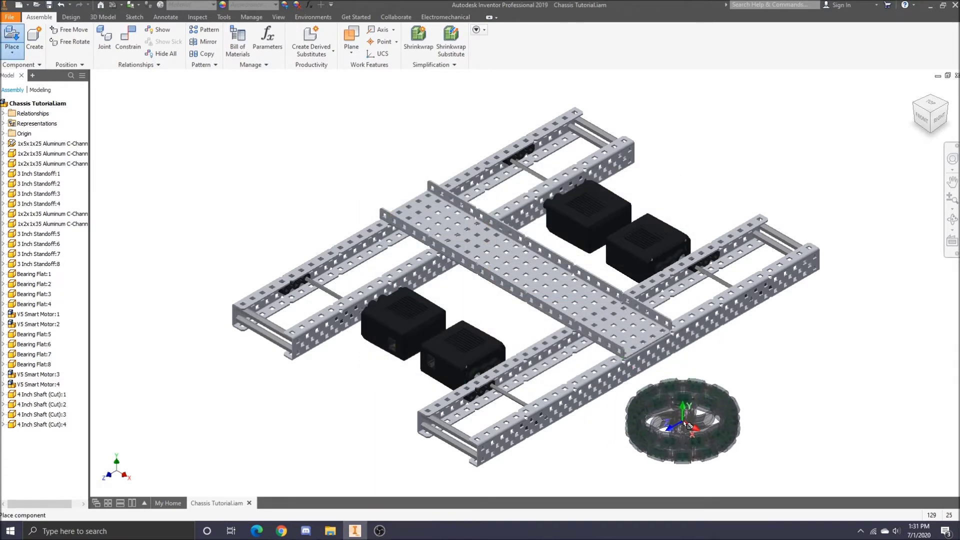
pyautogui.click(664, 440)
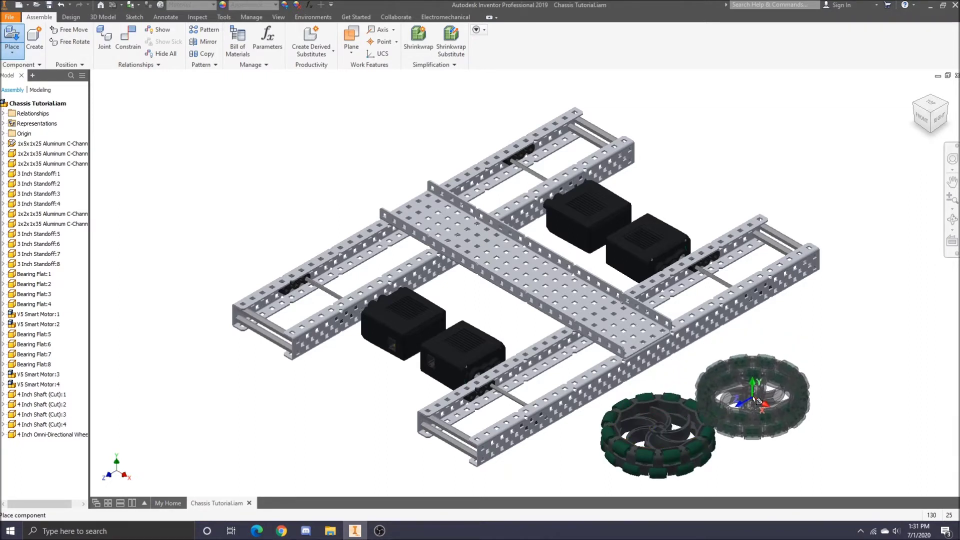
pyautogui.press('Escape')
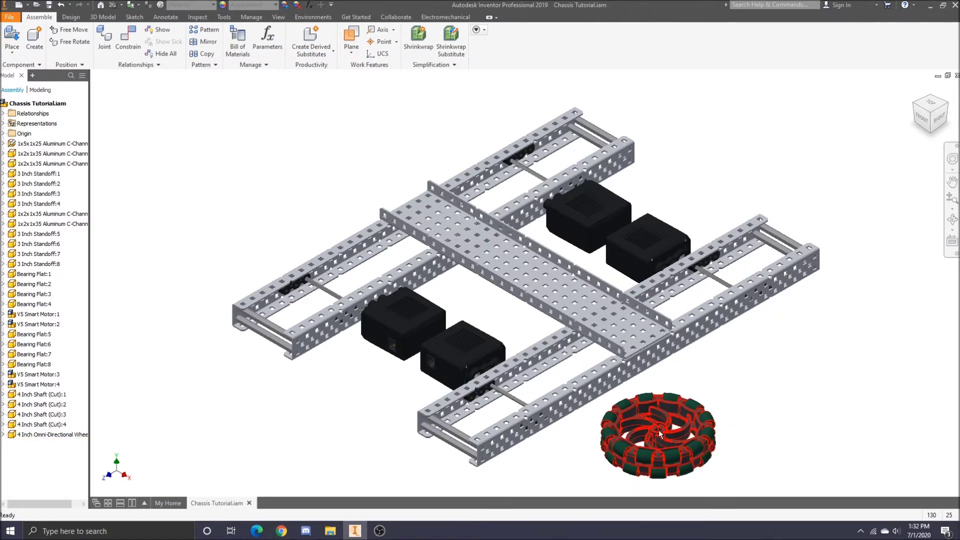
# - Move the omni wheel under the front outer rail so its square hub hole sits near the drive shaft
pyautogui.scroll(10, 658, 430)
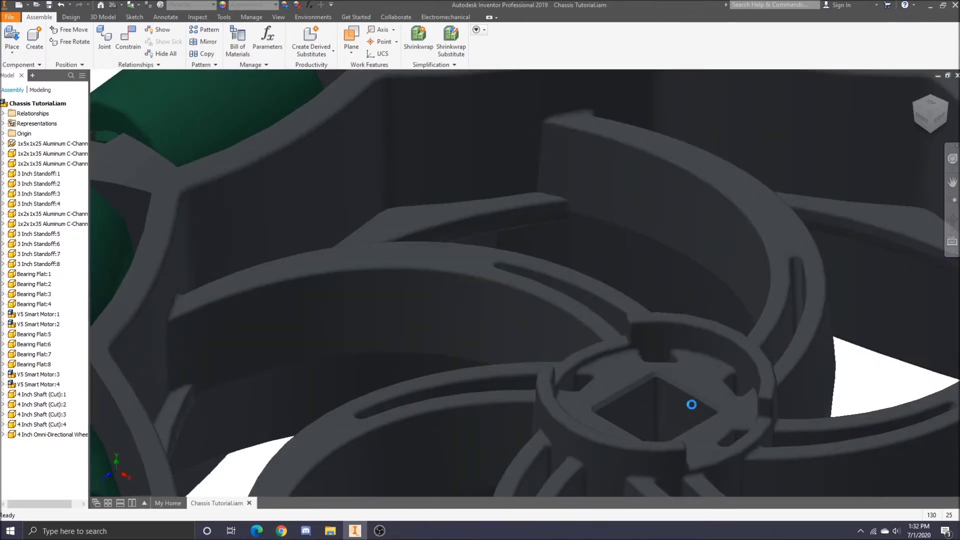
pyautogui.scroll(-8, 663, 398)
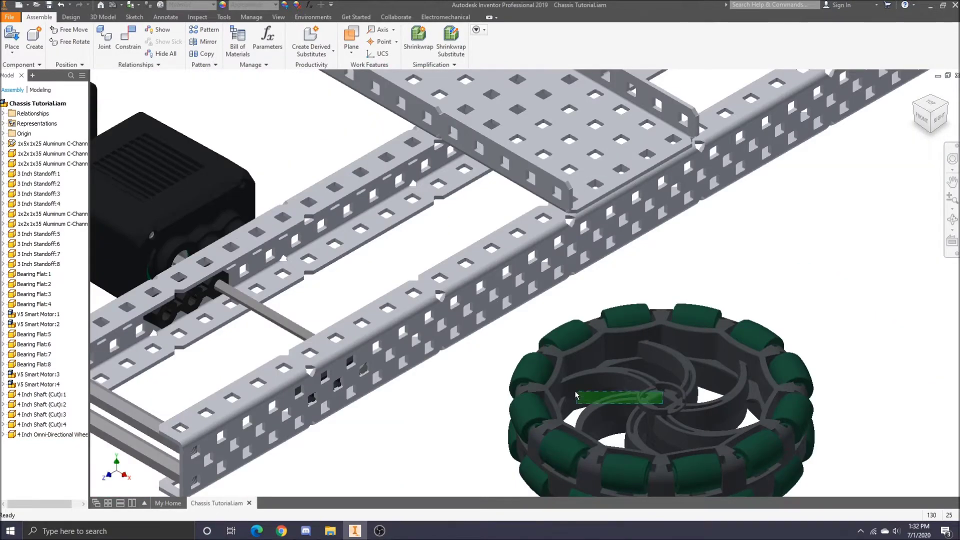
pyautogui.click(599, 409)
pyautogui.moveTo(645, 385); pyautogui.dragTo(256, 353)
pyautogui.click(521, 408)
pyautogui.scroll(6, 254, 357)
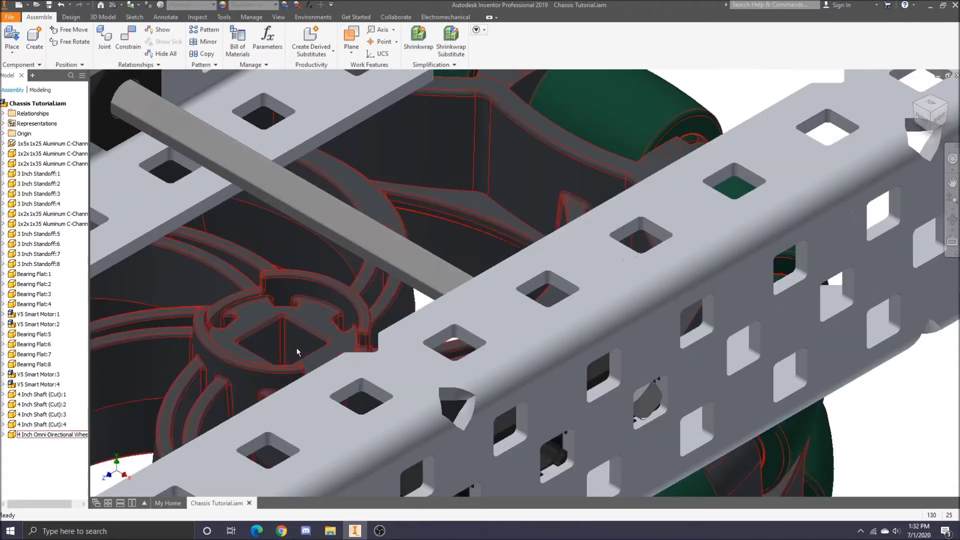
# - Measure the edge of the wheel's square hub hole and the distance between two long edges of the shaft
pyautogui.click(197, 18)
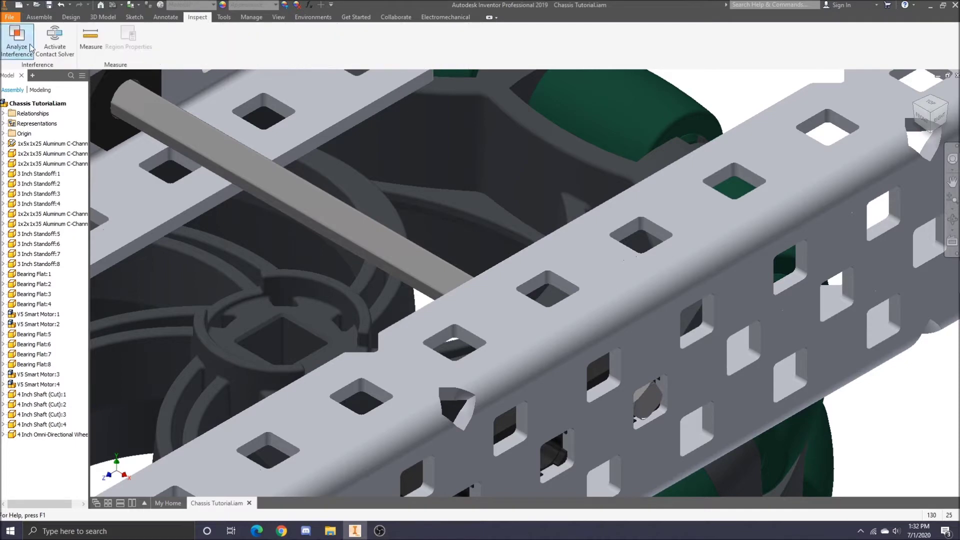
pyautogui.click(90, 44)
pyautogui.click(273, 325)
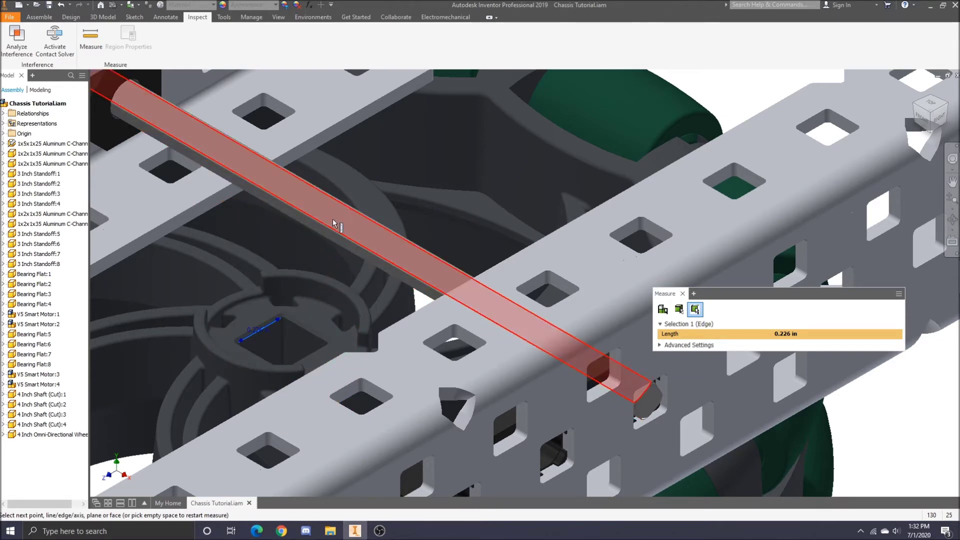
pyautogui.click(342, 233)
pyautogui.click(370, 220)
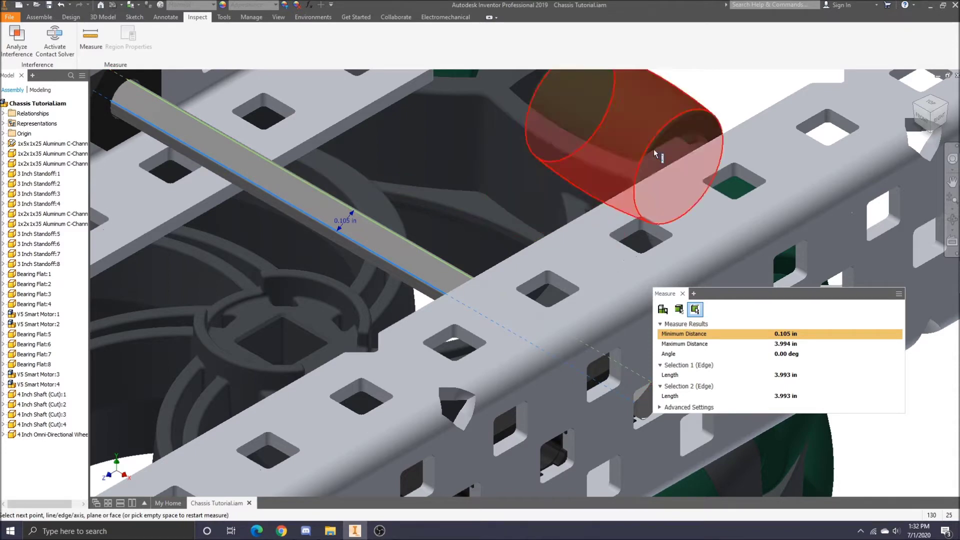
pyautogui.click(682, 294)
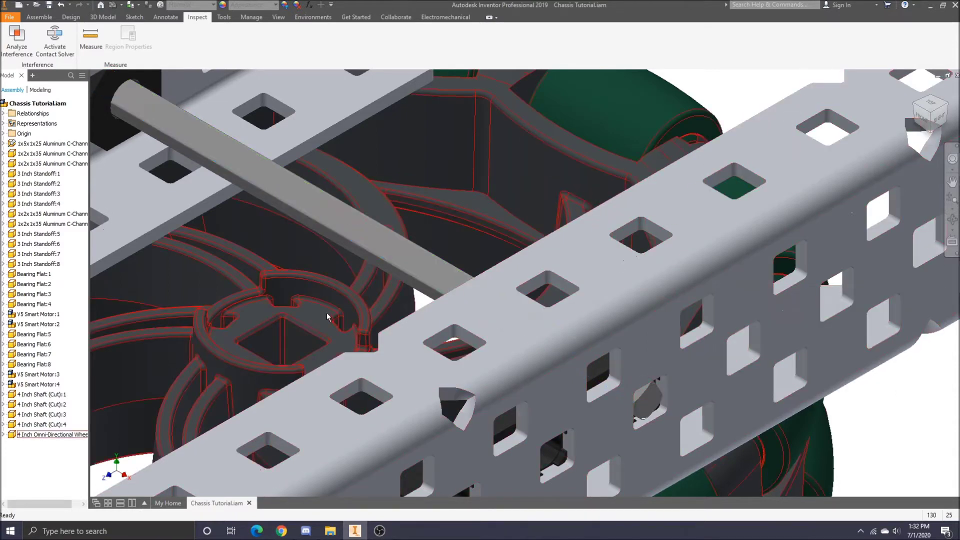
# - Move the omni wheel back out from under the rail into the empty space beside the chassis
pyautogui.scroll(-5, 307, 334)
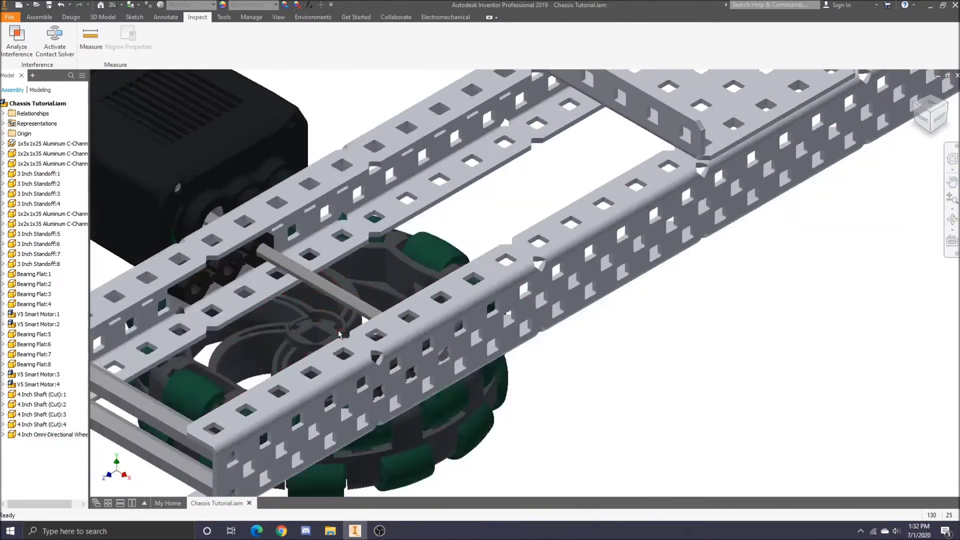
pyautogui.click(414, 394)
pyautogui.moveTo(414, 394); pyautogui.dragTo(827, 394)
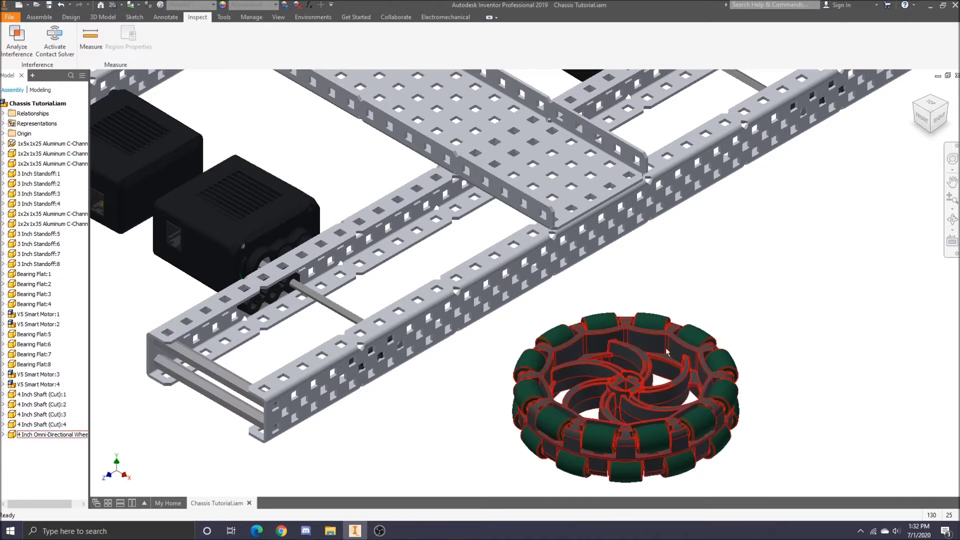
# - Start placing another component and browse the Motion parts folder for a shaft insert
pyautogui.click(39, 17)
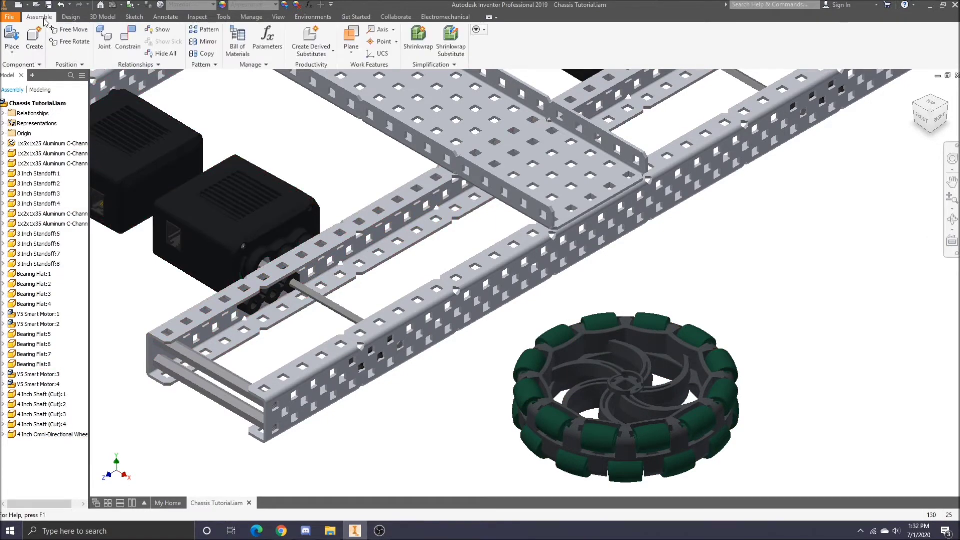
pyautogui.click(11, 39)
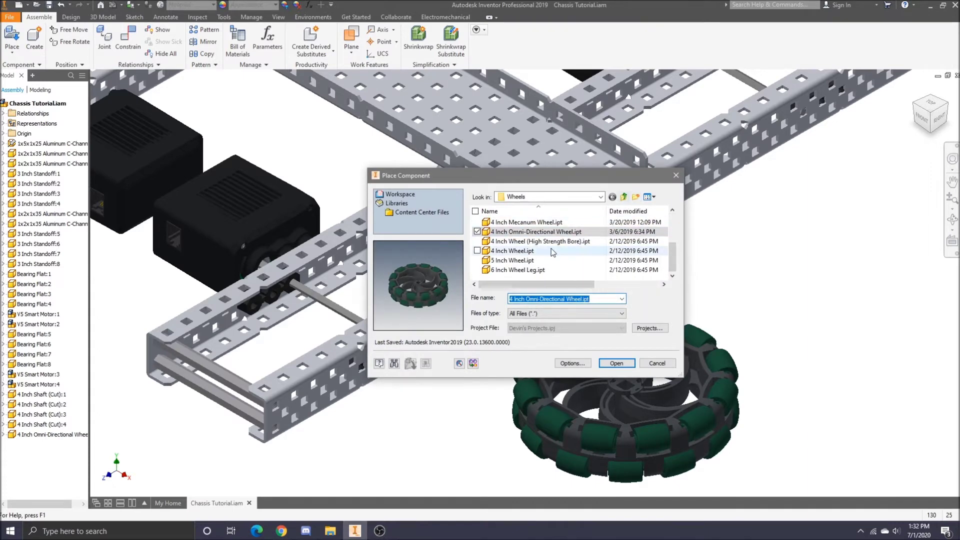
pyautogui.click(625, 197)
pyautogui.scroll(-2, 577, 232)
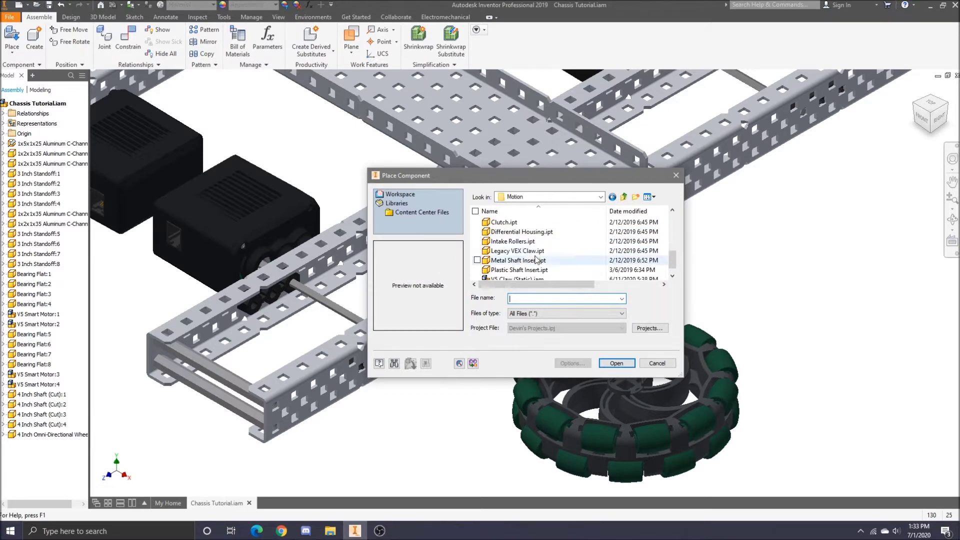
pyautogui.scroll(3, 525, 253)
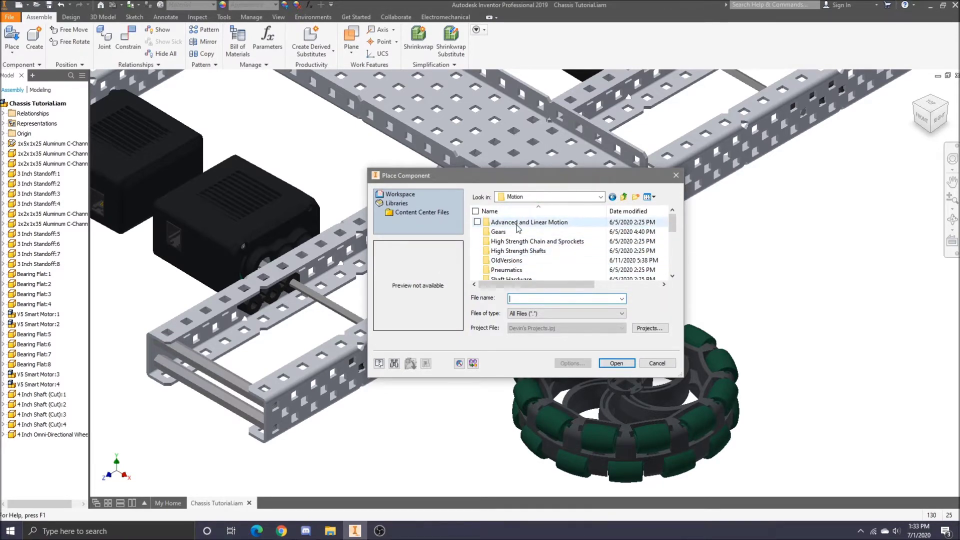
pyautogui.scroll(-2, 522, 247)
pyautogui.scroll(-2, 524, 247)
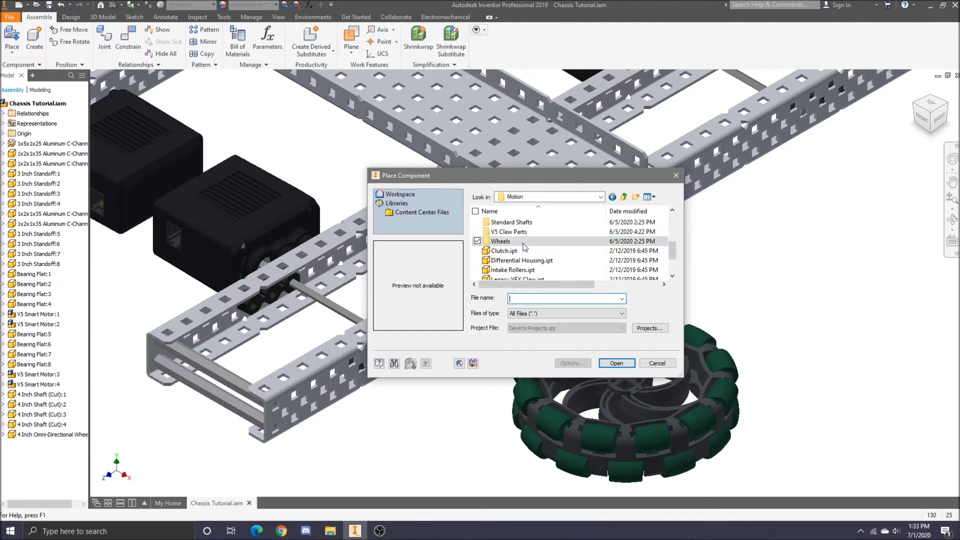
# - Compare the previews of the metal and plastic shaft inserts and select Metal Shaft Insert.ipt for placement
pyautogui.click(525, 260)
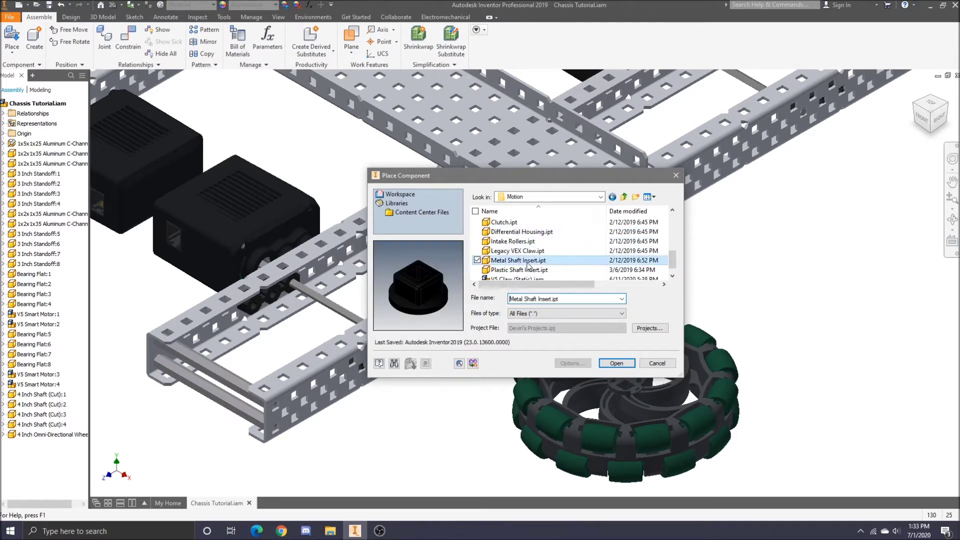
pyautogui.click(525, 269)
pyautogui.click(525, 261)
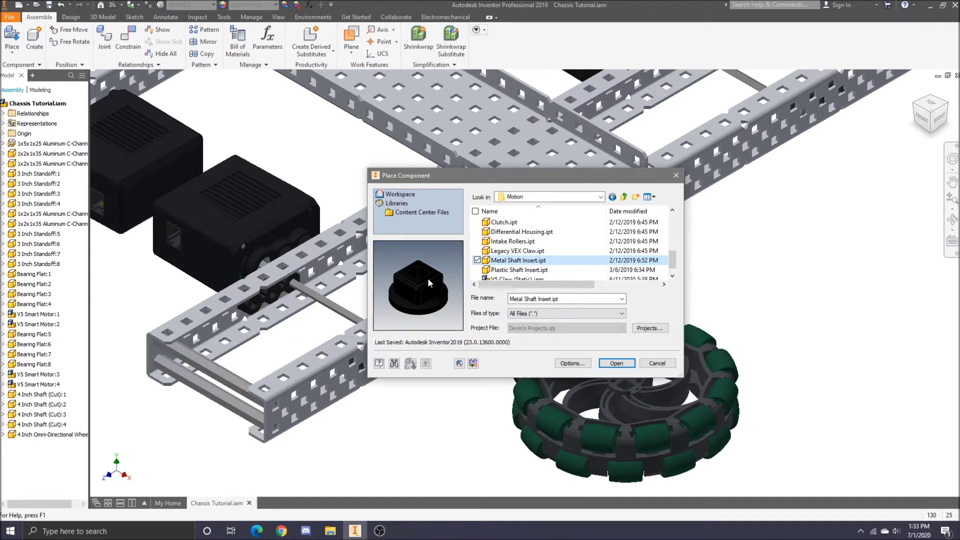
pyautogui.press('Down')
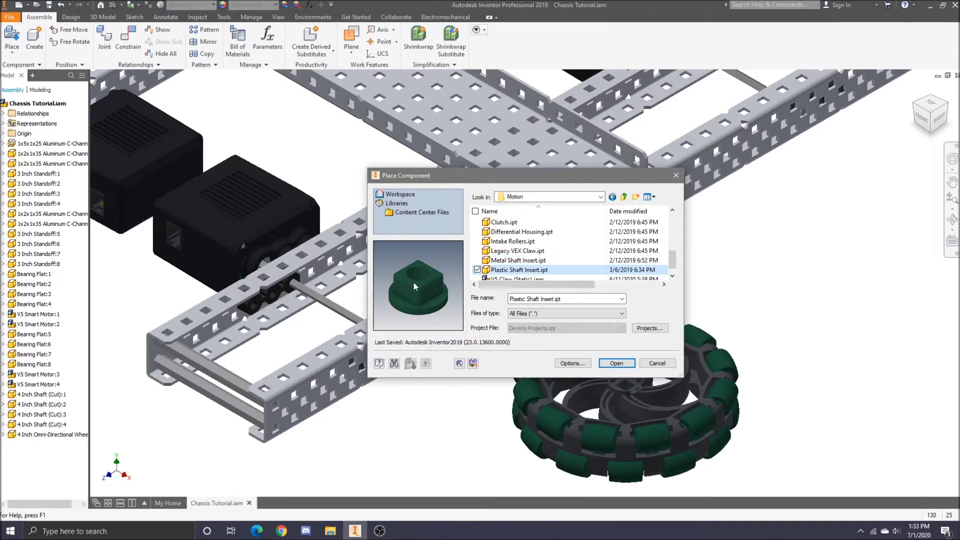
pyautogui.press('Up')
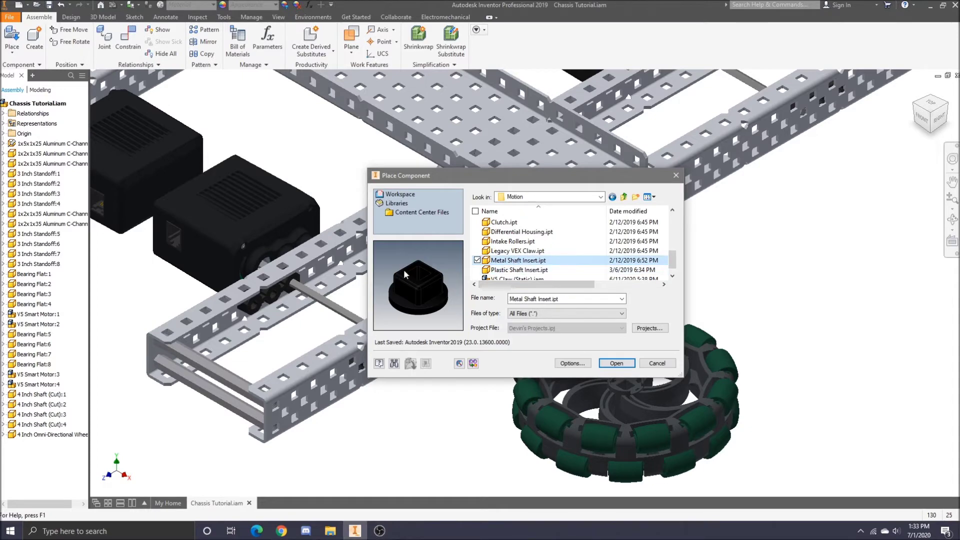
# - Place two metal shaft inserts side by side next to the omni wheel
pyautogui.click(616, 364)
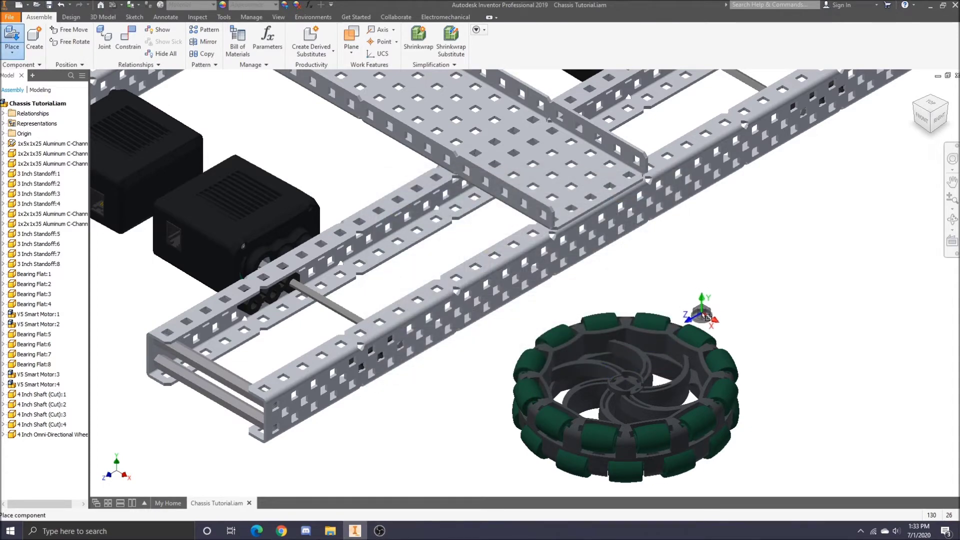
pyautogui.click(705, 313)
pyautogui.click(731, 307)
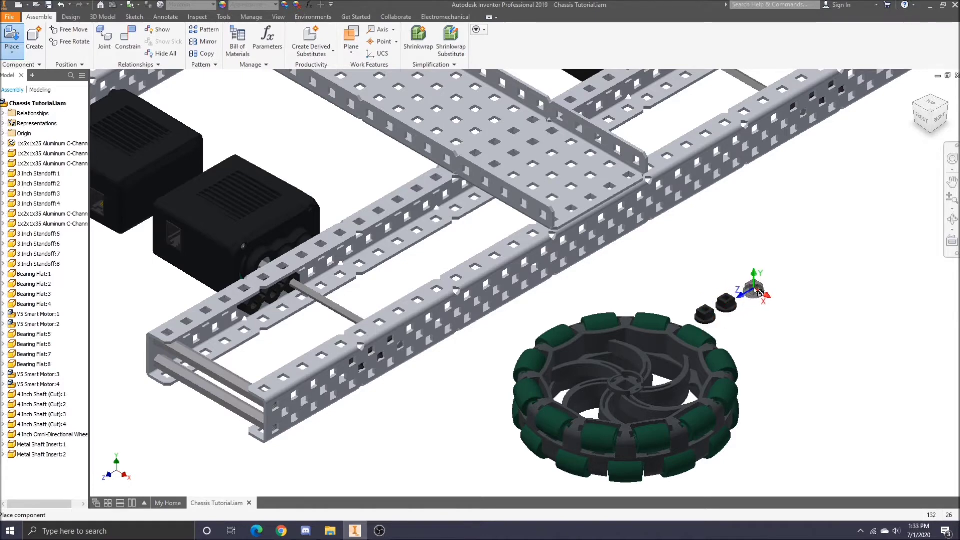
pyautogui.press('Escape')
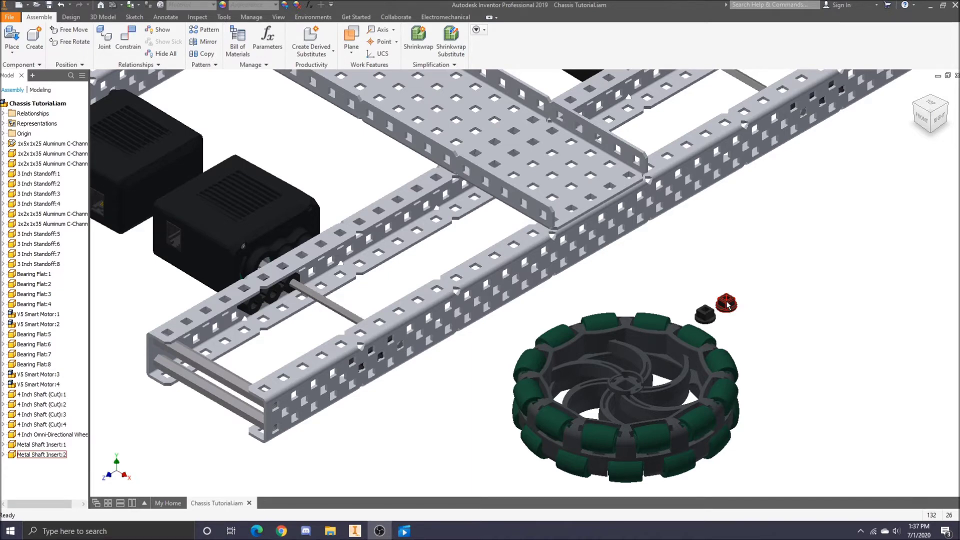
# - Spread the two metal shaft inserts apart and examine one insert's square boss and flange from above and below
pyautogui.moveTo(705, 314); pyautogui.dragTo(672, 289)
pyautogui.moveTo(733, 310); pyautogui.dragTo(780, 358)
pyautogui.scroll(-8, 684, 300)
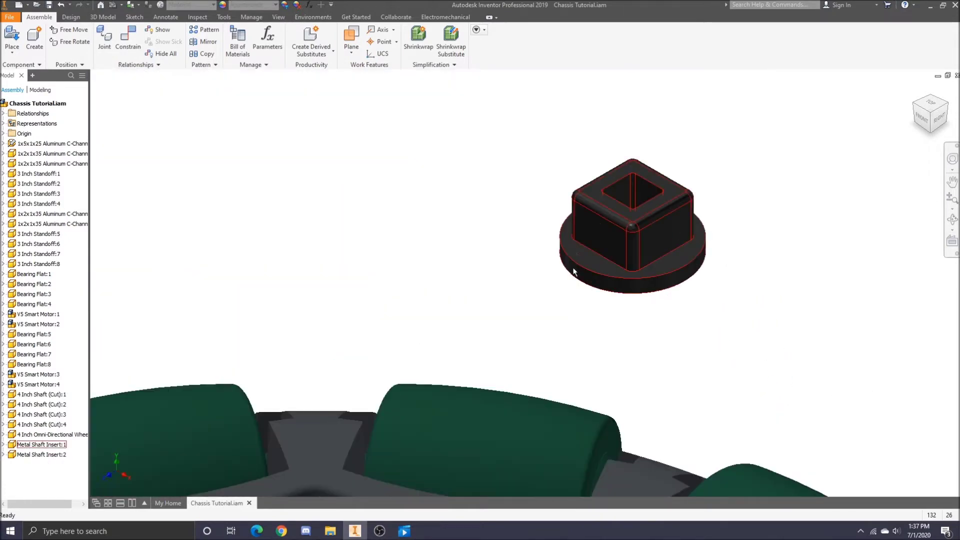
pyautogui.click(931, 120)
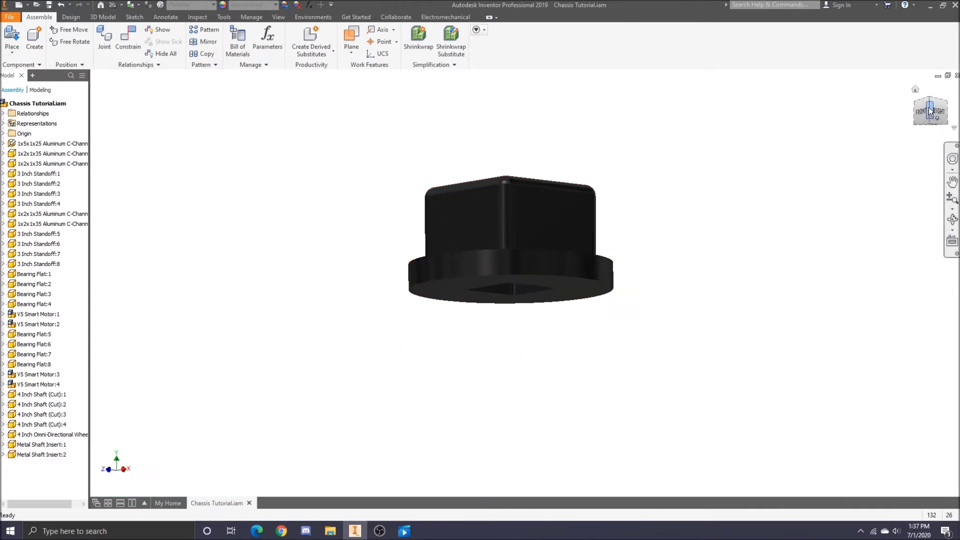
pyautogui.moveTo(930, 108); pyautogui.dragTo(928, 95)
pyautogui.scroll(5, 653, 259)
pyautogui.scroll(-6, 763, 227)
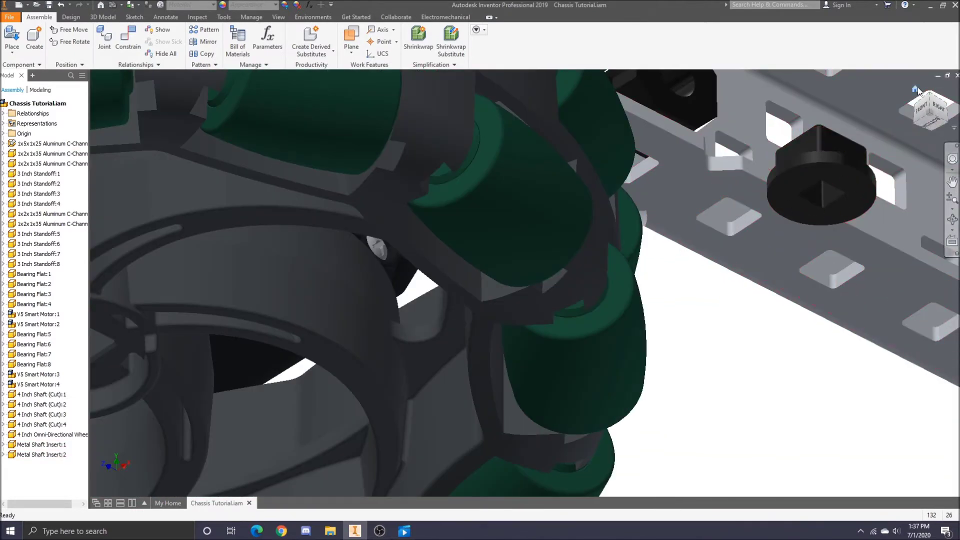
pyautogui.press('F6')
pyautogui.scroll(-5, 629, 340)
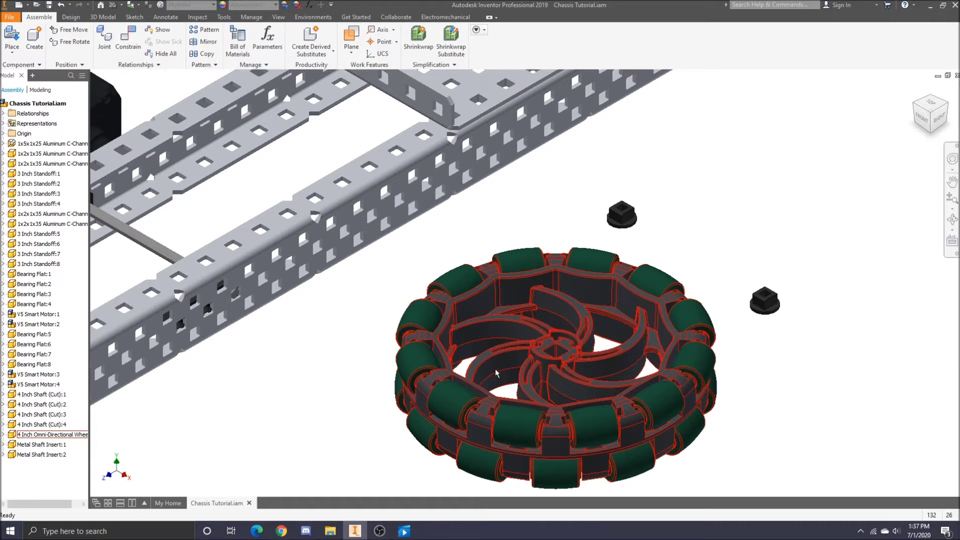
# - Move the omni wheel and both metal shaft inserts farther away from the chassis, keeping the inserts close to the wheel
pyautogui.scroll(-5, 496, 368)
pyautogui.moveTo(517, 363); pyautogui.dragTo(775, 349)
pyautogui.moveTo(594, 339); pyautogui.dragTo(828, 299)
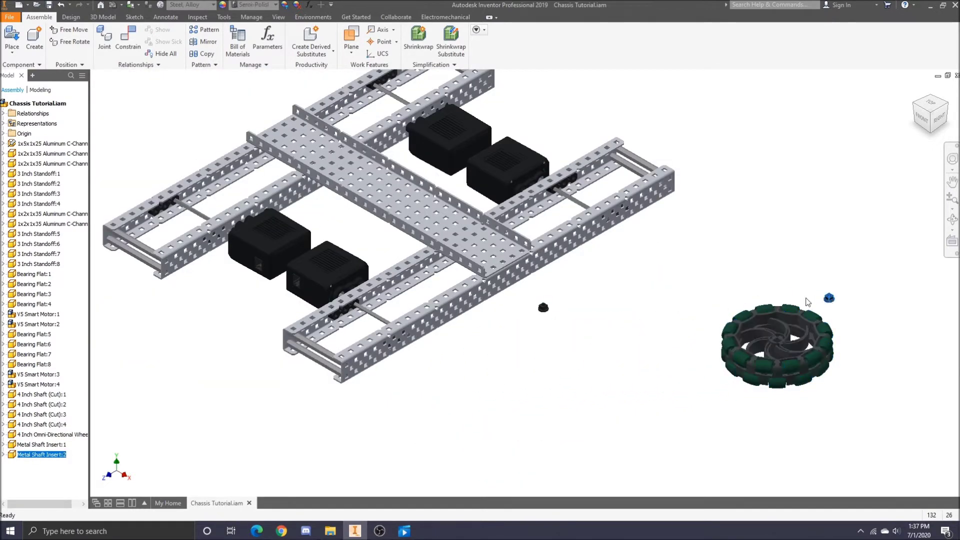
pyautogui.moveTo(544, 307); pyautogui.dragTo(864, 310)
pyautogui.click(852, 361)
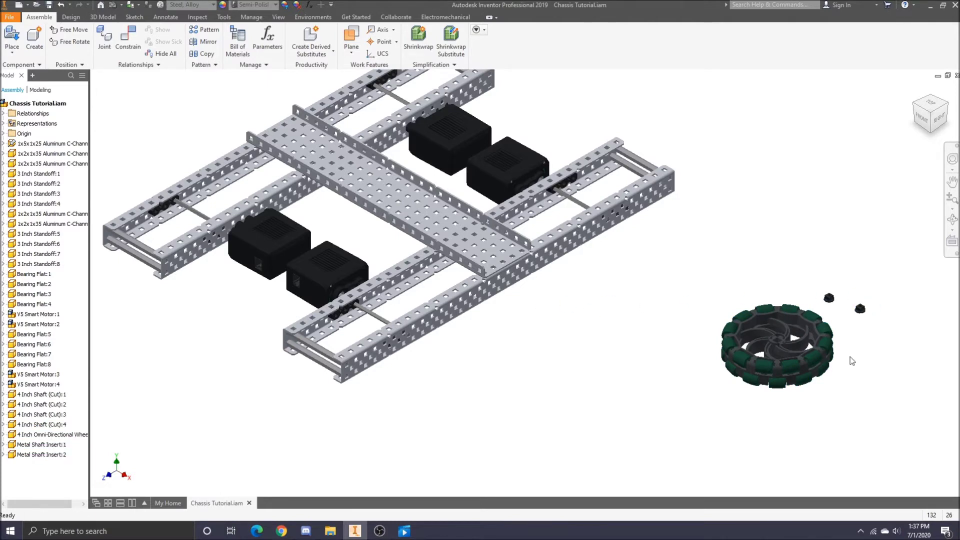
pyautogui.click(951, 181)
pyautogui.moveTo(724, 372); pyautogui.dragTo(410, 357)
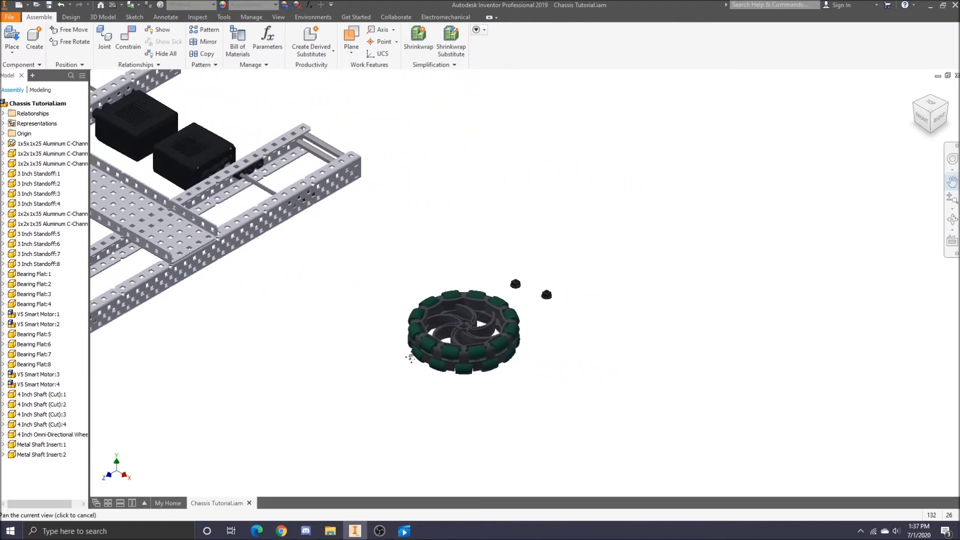
# - Mate the boss-side flange face of one metal shaft insert to the recessed hub face of the omni wheel with zero offset
pyautogui.press('Escape')
pyautogui.scroll(6, 472, 330)
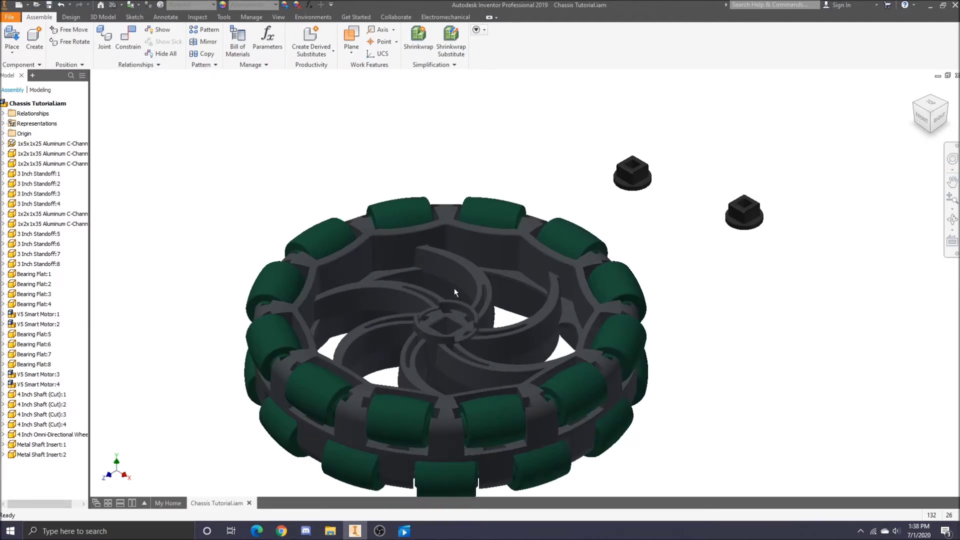
pyautogui.click(128, 40)
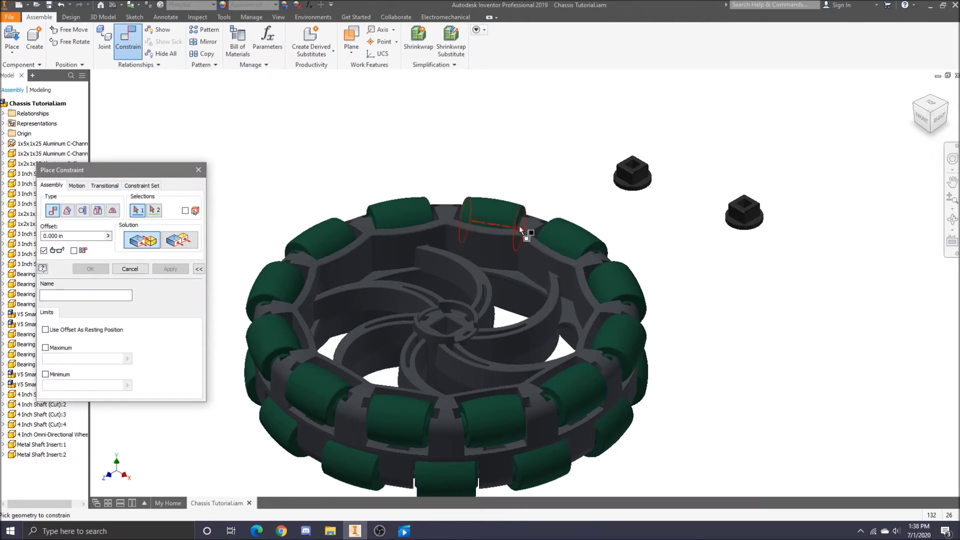
pyautogui.scroll(-5, 646, 186)
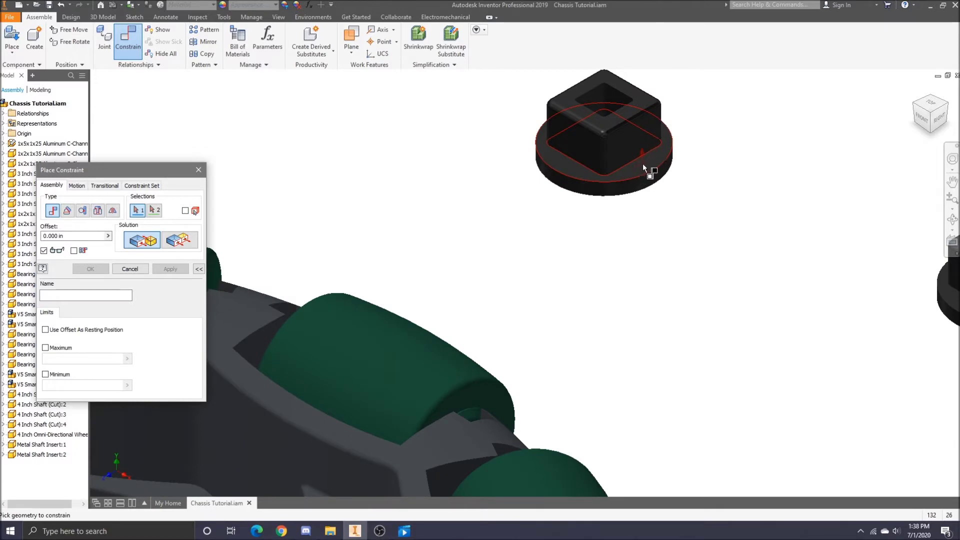
pyautogui.click(643, 164)
pyautogui.scroll(4, 634, 168)
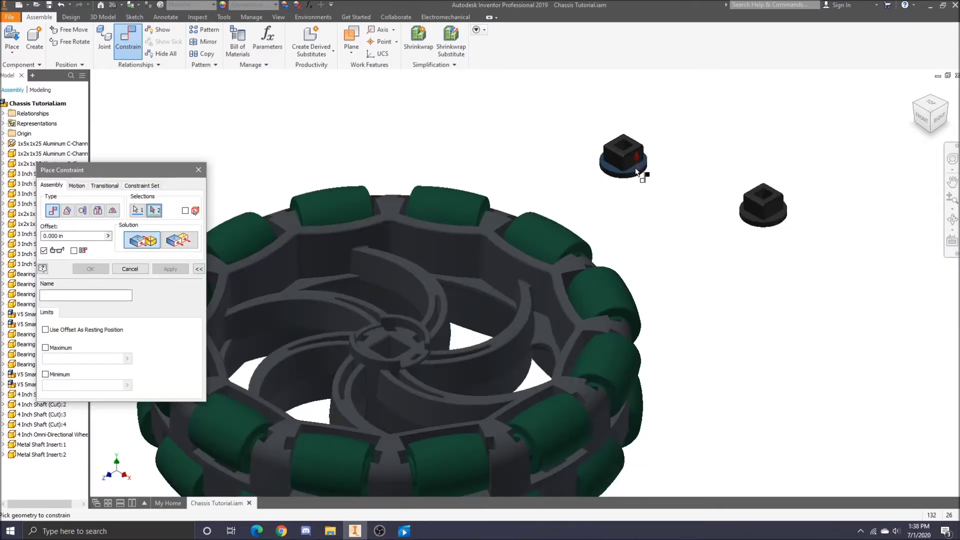
pyautogui.scroll(-5, 394, 345)
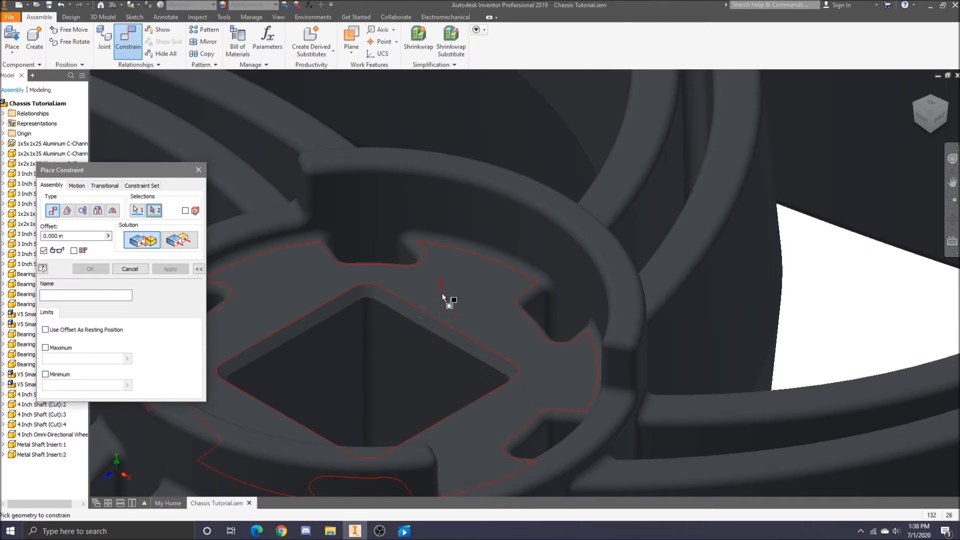
pyautogui.click(476, 311)
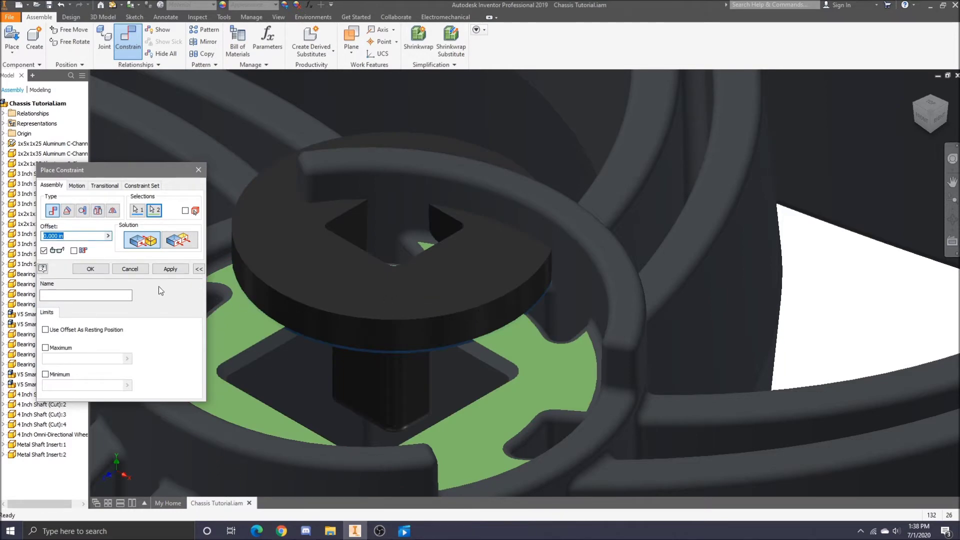
pyautogui.click(171, 269)
# - Mate one side face of that insert's square boss to the matching inner wall of the hub's square hole with zero offset
pyautogui.scroll(-3, 414, 285)
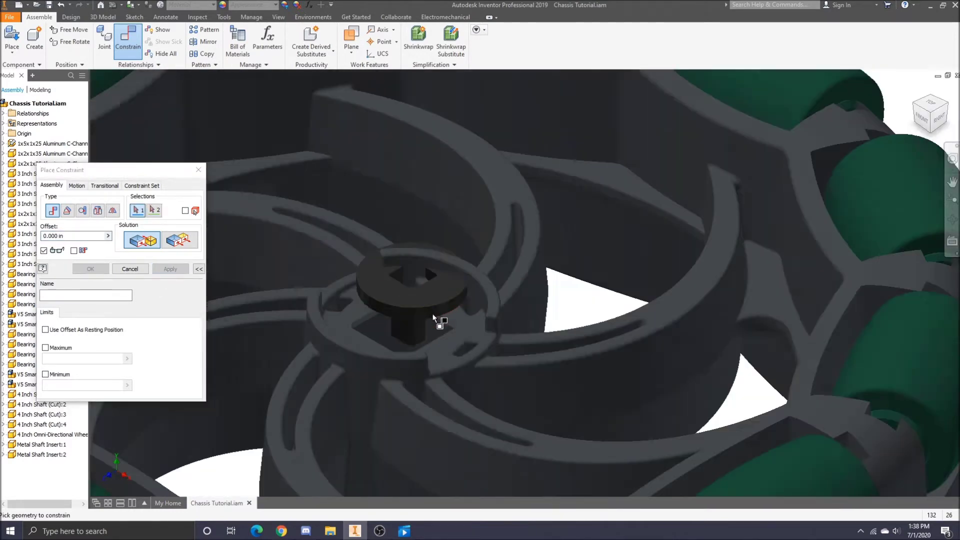
pyautogui.scroll(-3, 433, 315)
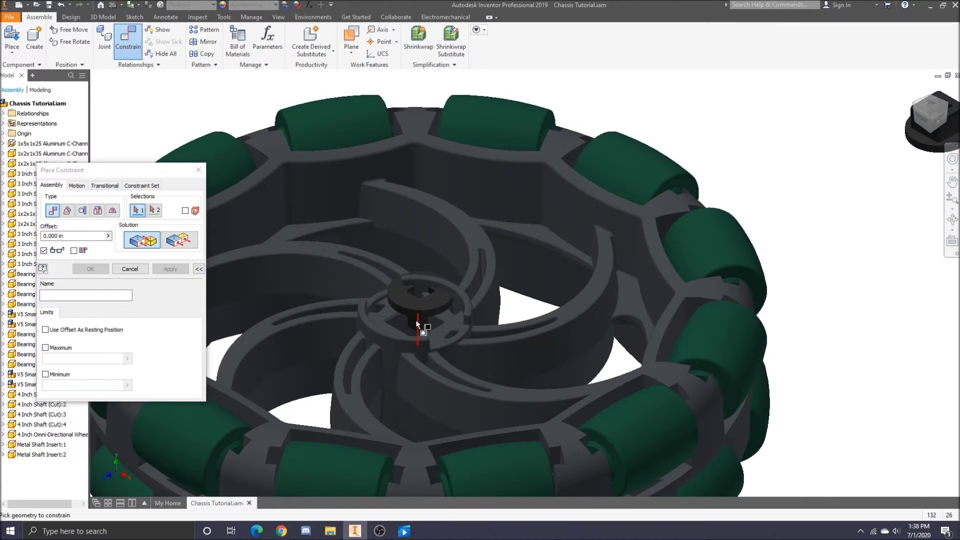
pyautogui.scroll(5, 417, 324)
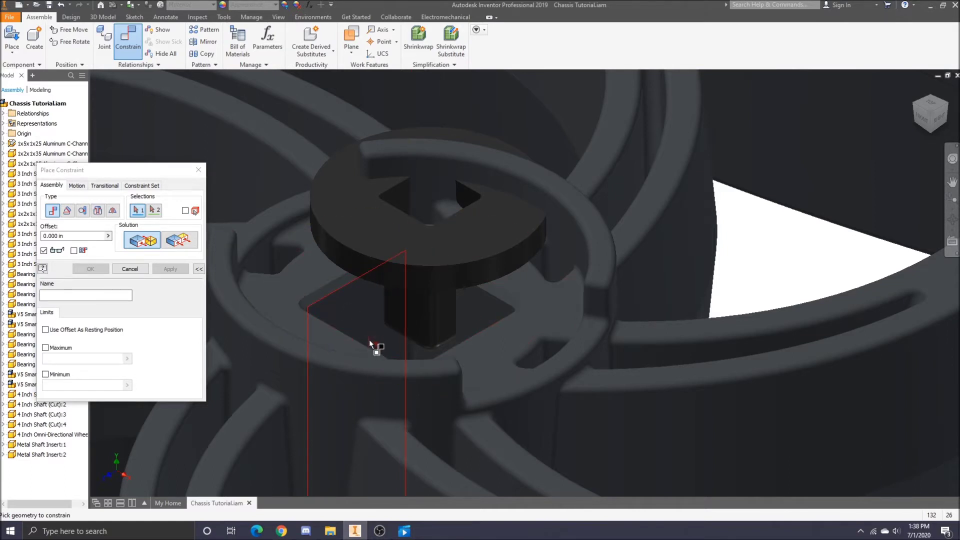
pyautogui.moveTo(369, 340)
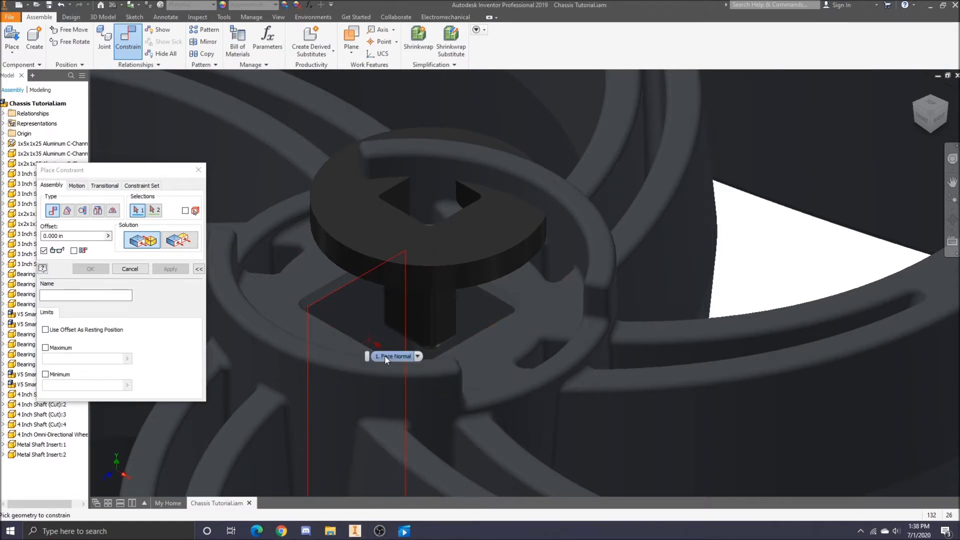
pyautogui.click(397, 309)
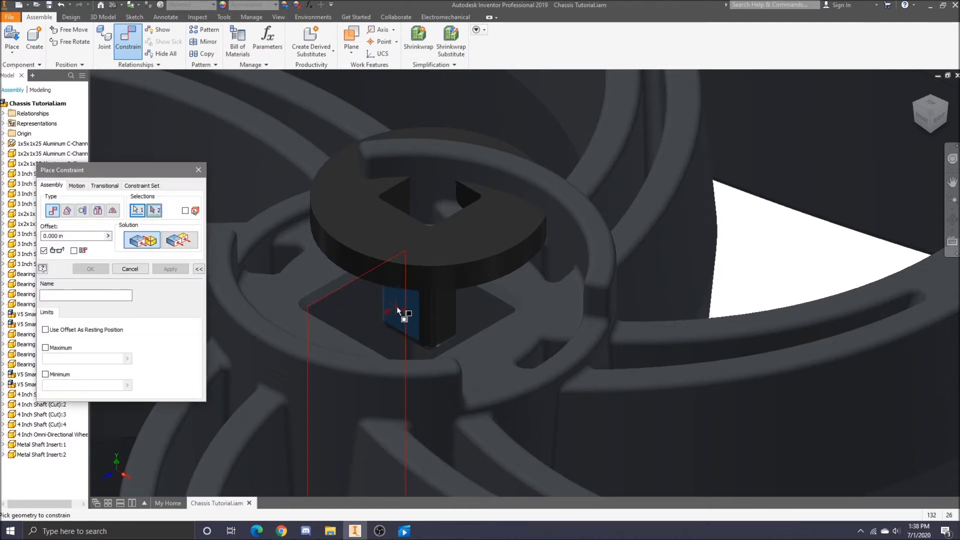
pyautogui.click(362, 306)
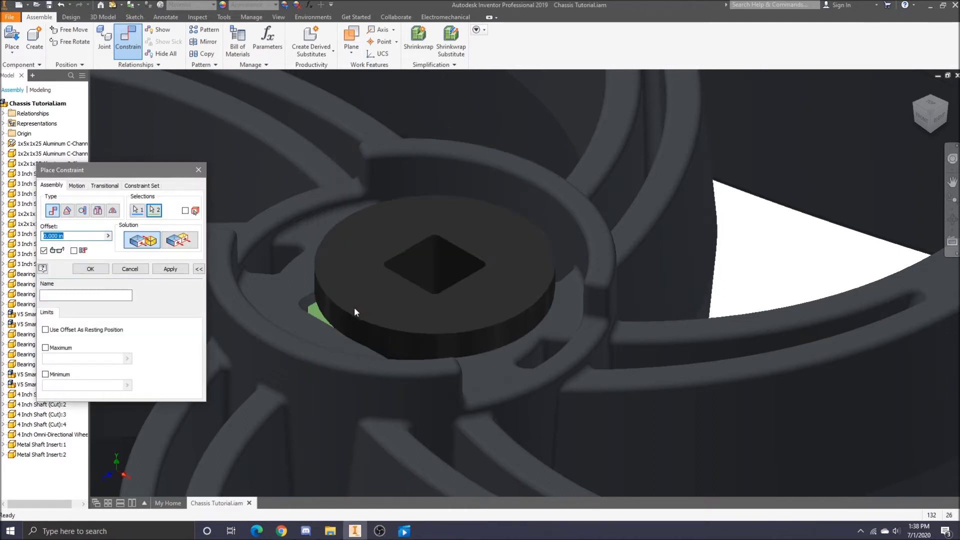
pyautogui.click(90, 269)
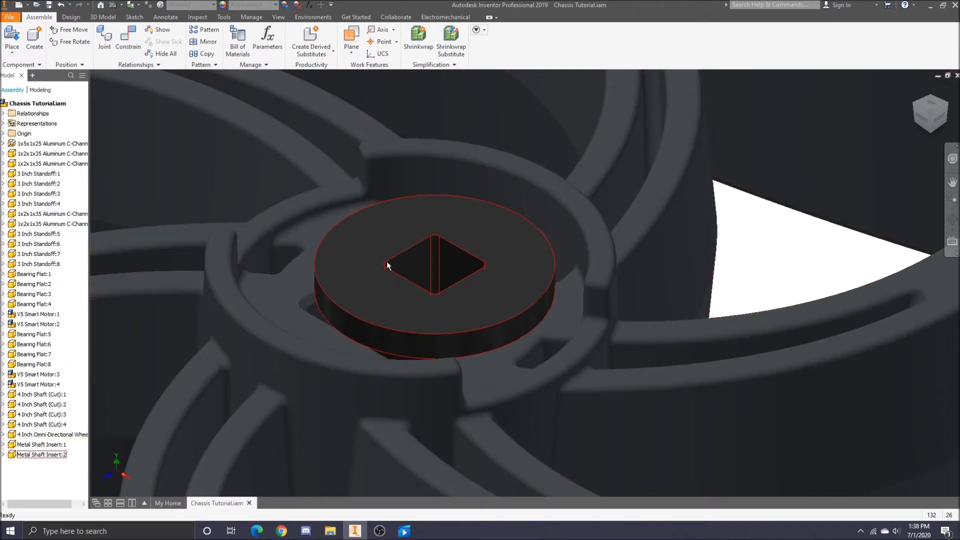
# - Slide the constrained insert along its remaining free direction out of the hub, and move the omni wheel away from both inserts
pyautogui.moveTo(419, 295); pyautogui.dragTo(428, 286)
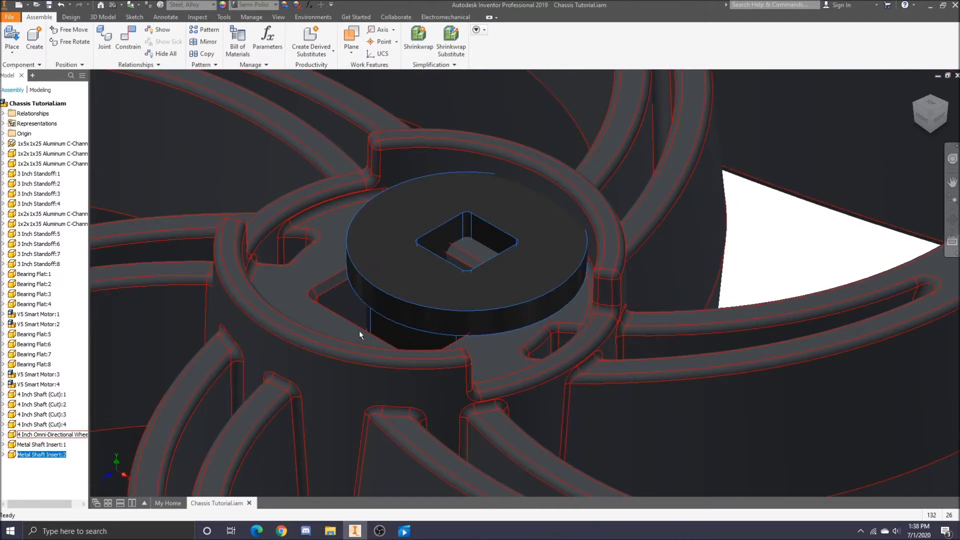
pyautogui.click(750, 257)
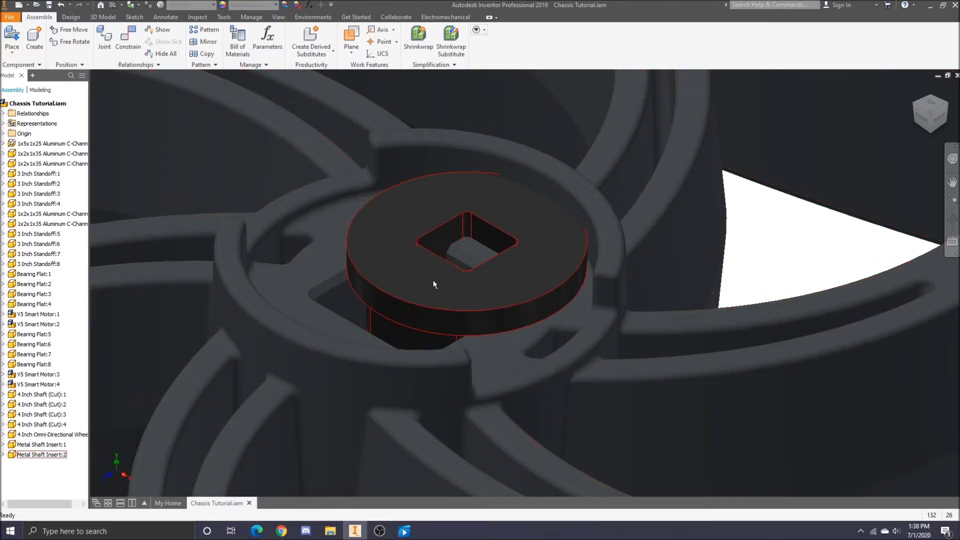
pyautogui.scroll(-2, 439, 283)
pyautogui.scroll(8, 439, 283)
pyautogui.scroll(2, 440, 285)
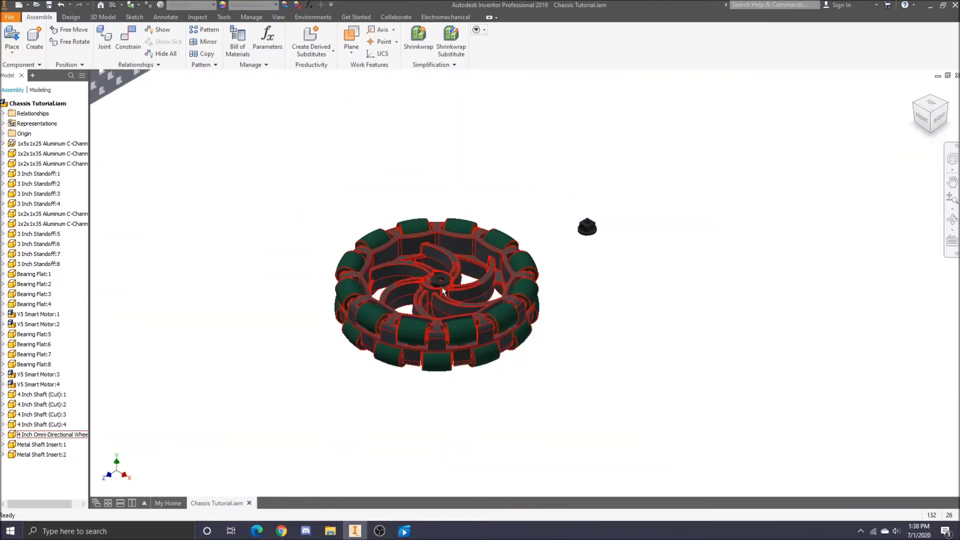
pyautogui.moveTo(441, 283); pyautogui.dragTo(575, 181)
pyautogui.moveTo(477, 259); pyautogui.dragTo(404, 325)
pyautogui.click(536, 273)
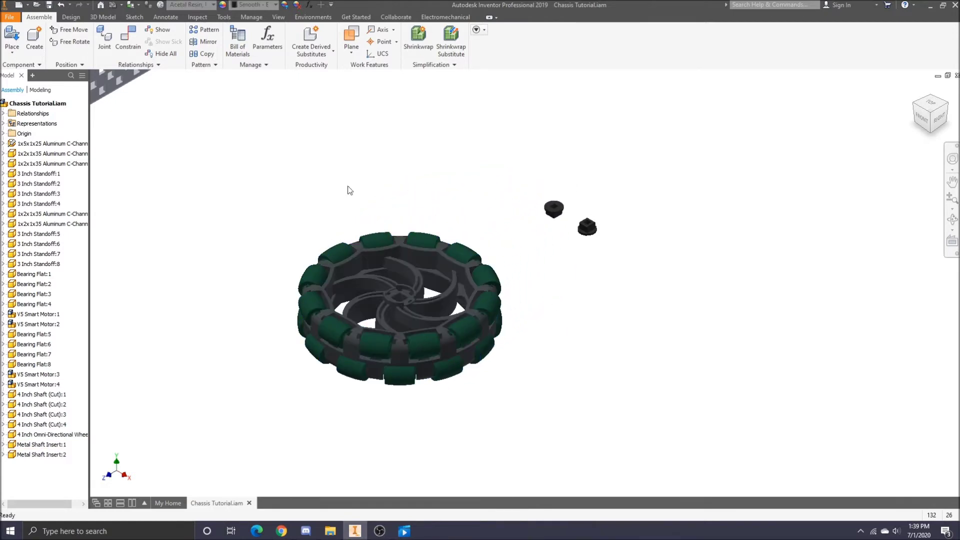
# - Mate the adjacent side face of the insert's square boss to the corresponding wall of the wheel's square hole with zero offset
pyautogui.click(130, 50)
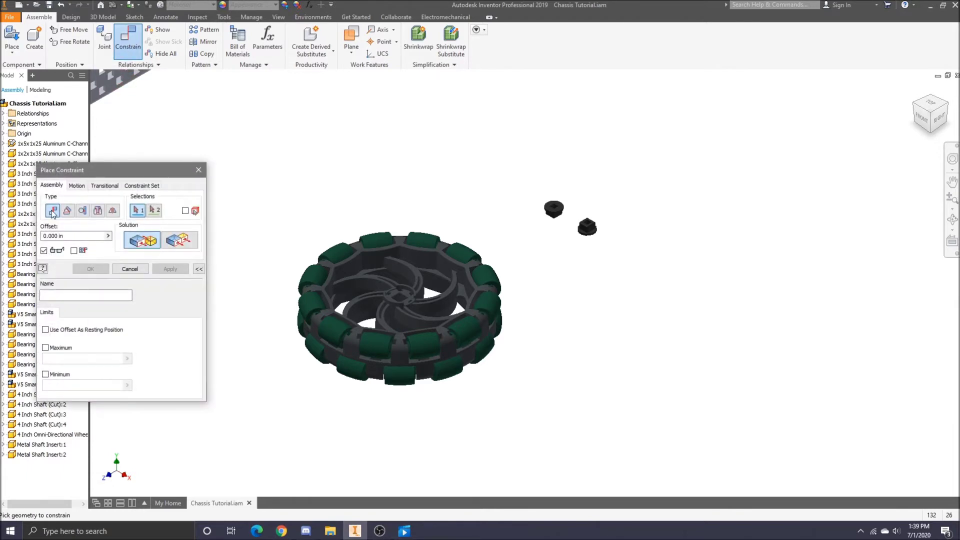
pyautogui.scroll(-5, 550, 221)
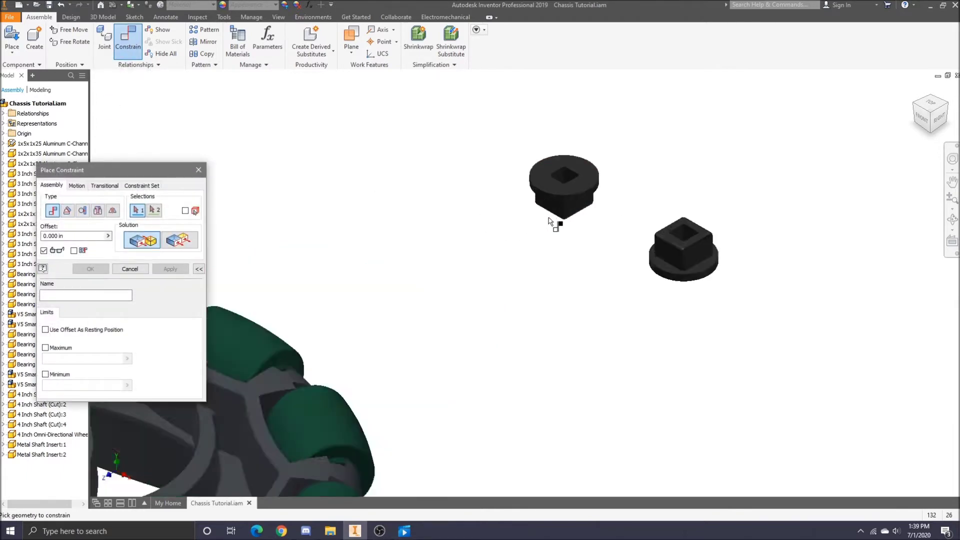
pyautogui.scroll(-3, 550, 221)
pyautogui.click(555, 187)
pyautogui.scroll(2, 544, 190)
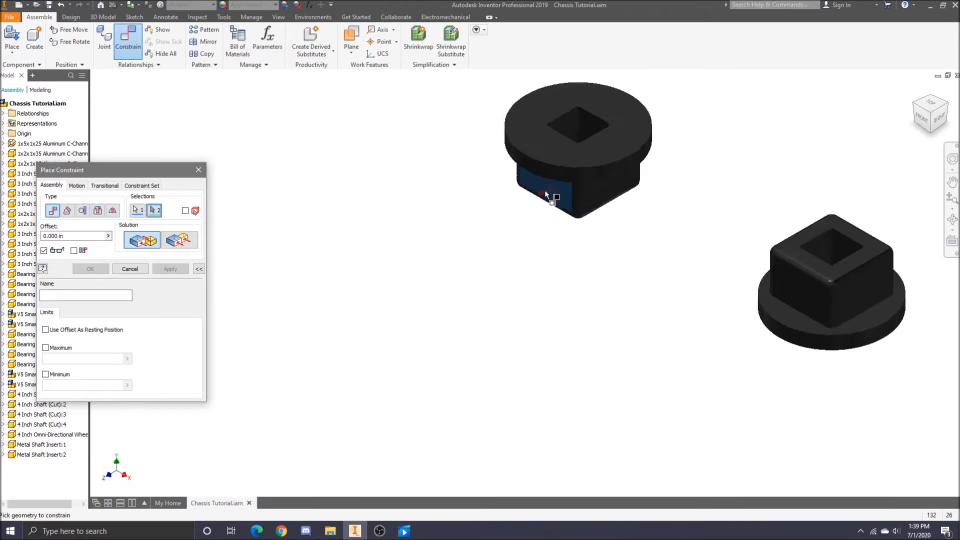
pyautogui.scroll(4, 544, 190)
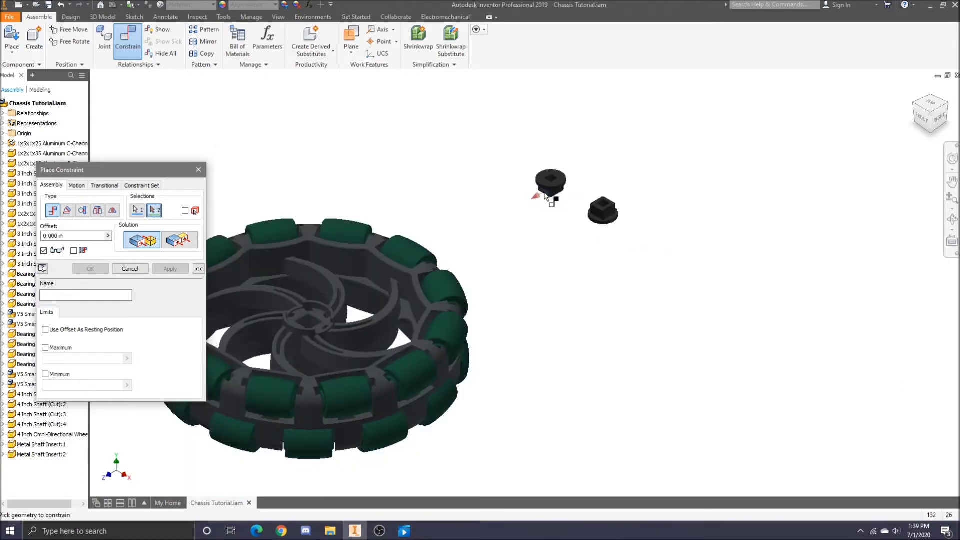
pyautogui.click(949, 106)
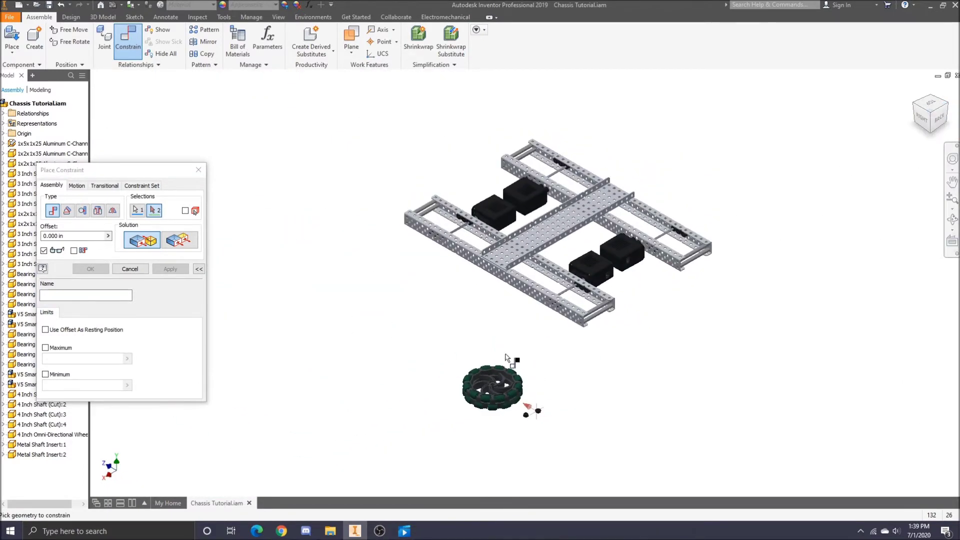
pyautogui.scroll(-2, 494, 389)
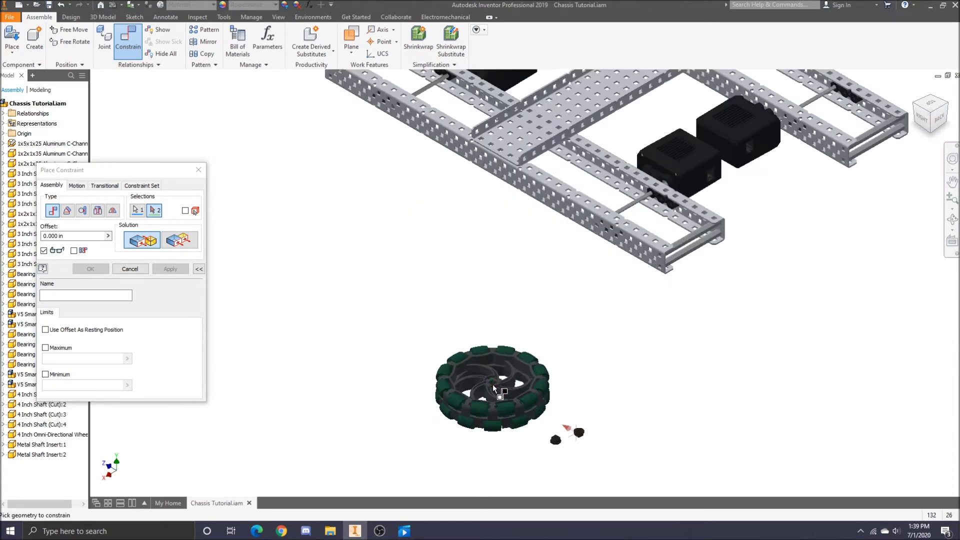
pyautogui.scroll(-6, 493, 388)
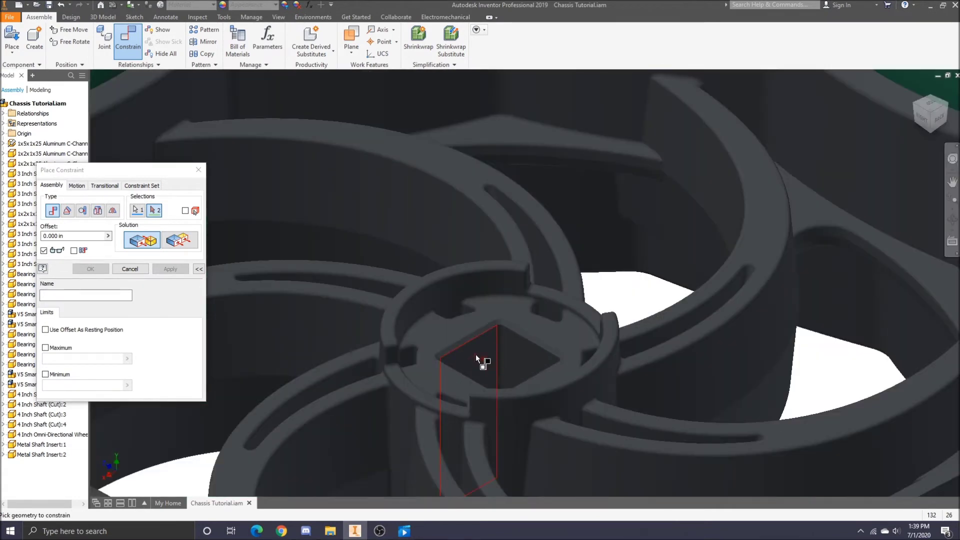
pyautogui.click(476, 354)
pyautogui.click(89, 270)
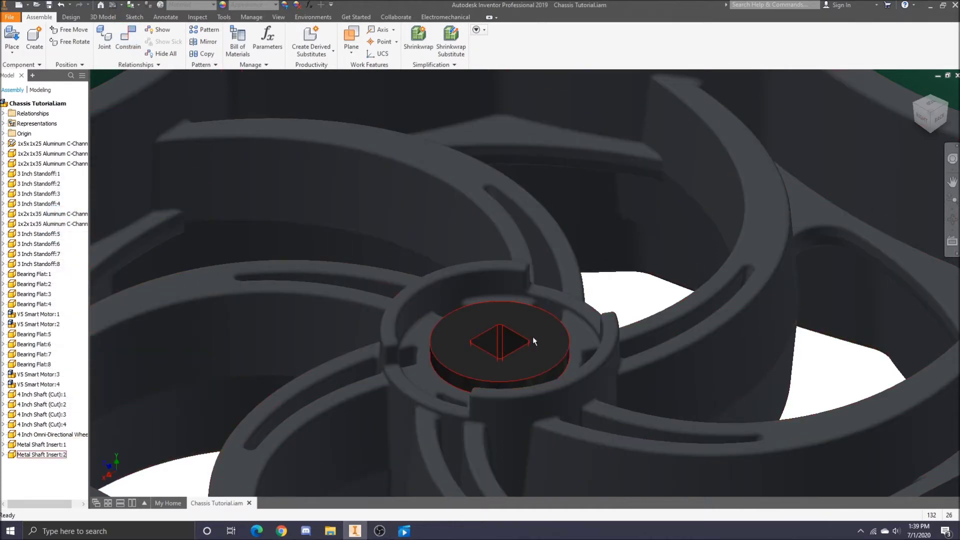
# - Move the omni wheel by its fitted insert to test that both parts travel together
pyautogui.scroll(8, 533, 337)
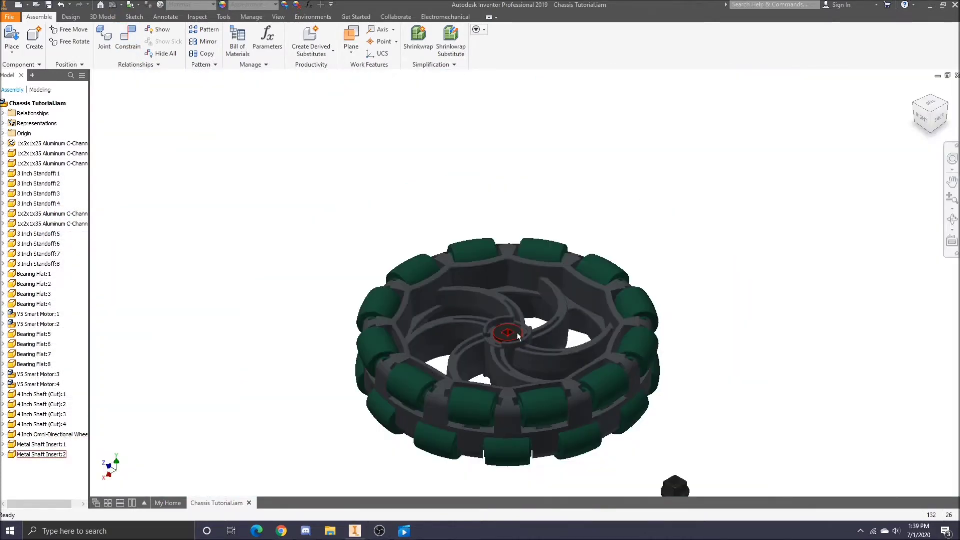
pyautogui.scroll(3, 518, 334)
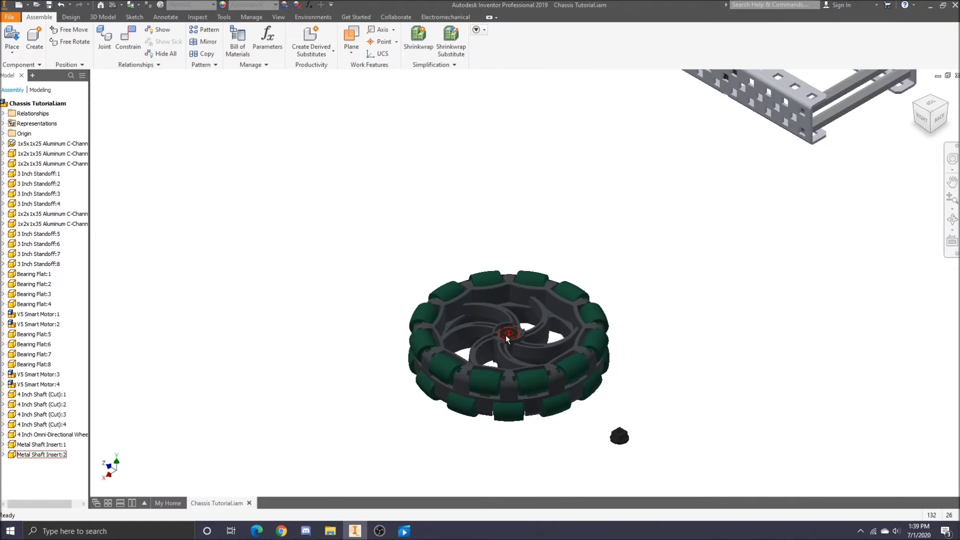
pyautogui.moveTo(506, 338); pyautogui.dragTo(485, 275)
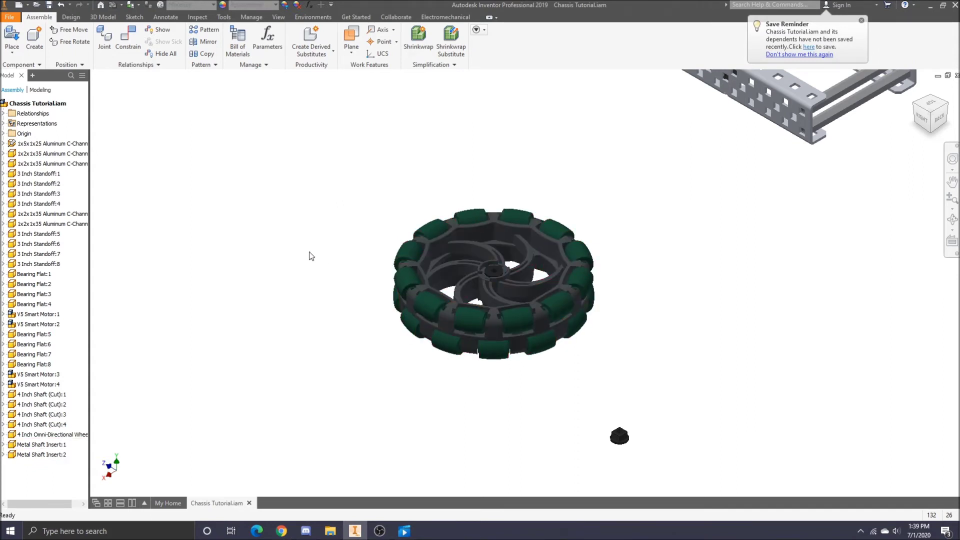
# - Mate the boss-side flange face of the second metal shaft insert to the recessed hub face on the wheel's underside with zero offset
pyautogui.click(121, 52)
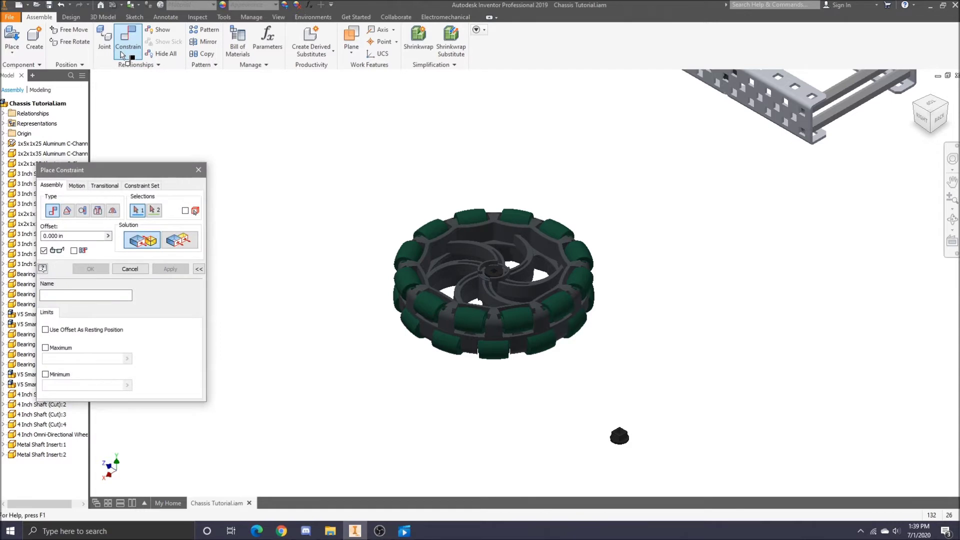
pyautogui.scroll(-10, 624, 450)
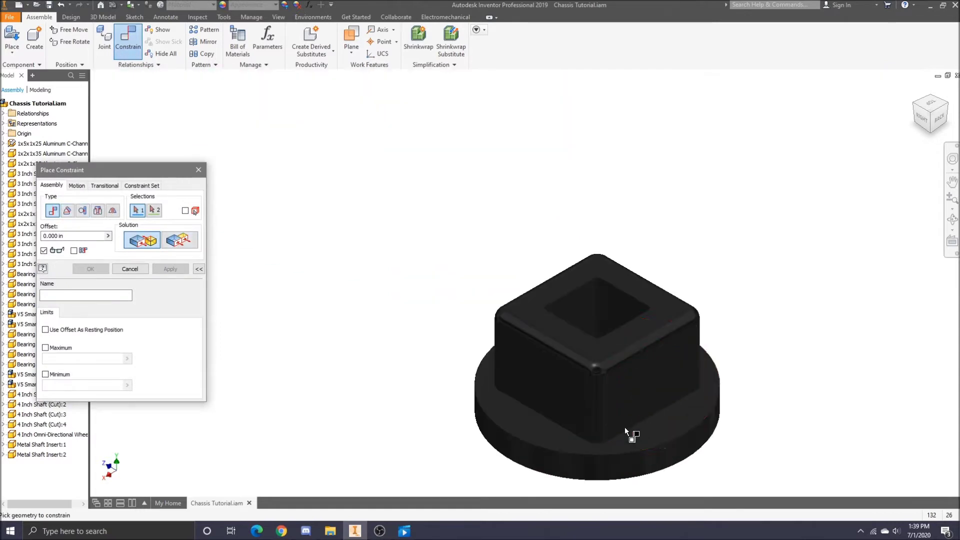
pyautogui.click(671, 420)
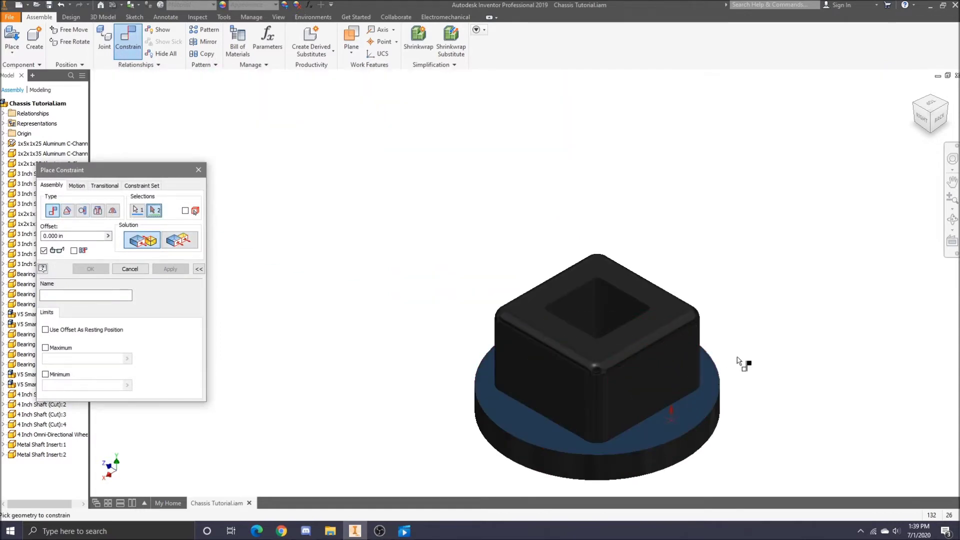
pyautogui.click(931, 133)
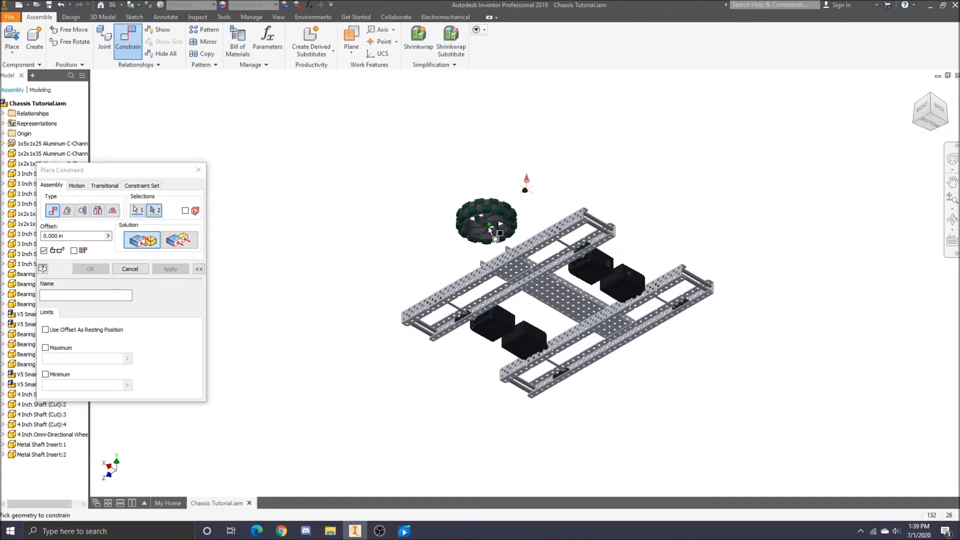
pyautogui.scroll(-10, 490, 227)
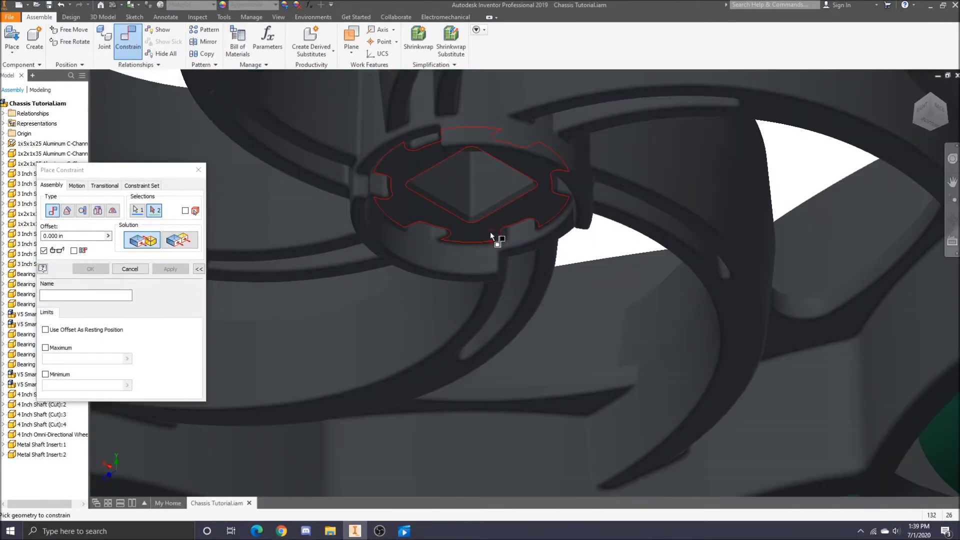
pyautogui.click(524, 205)
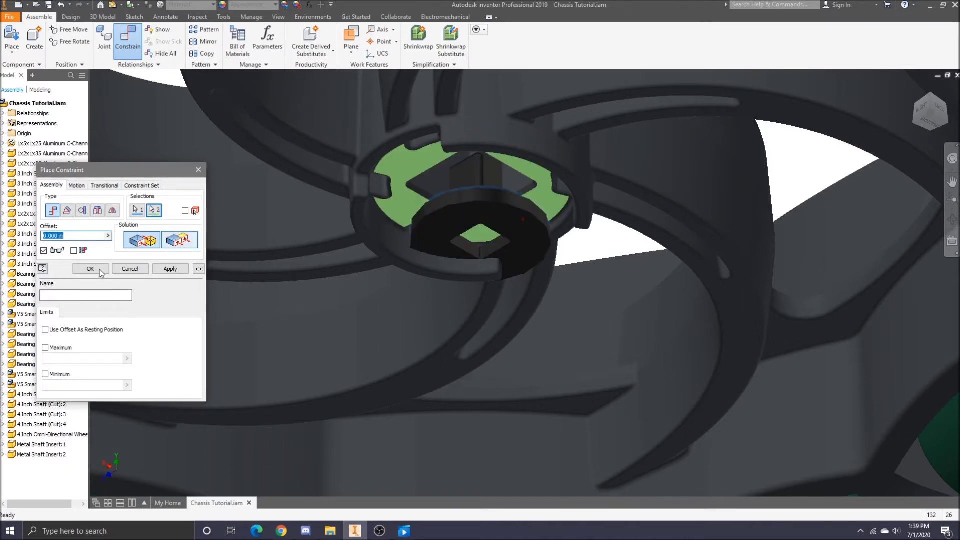
pyautogui.click(180, 270)
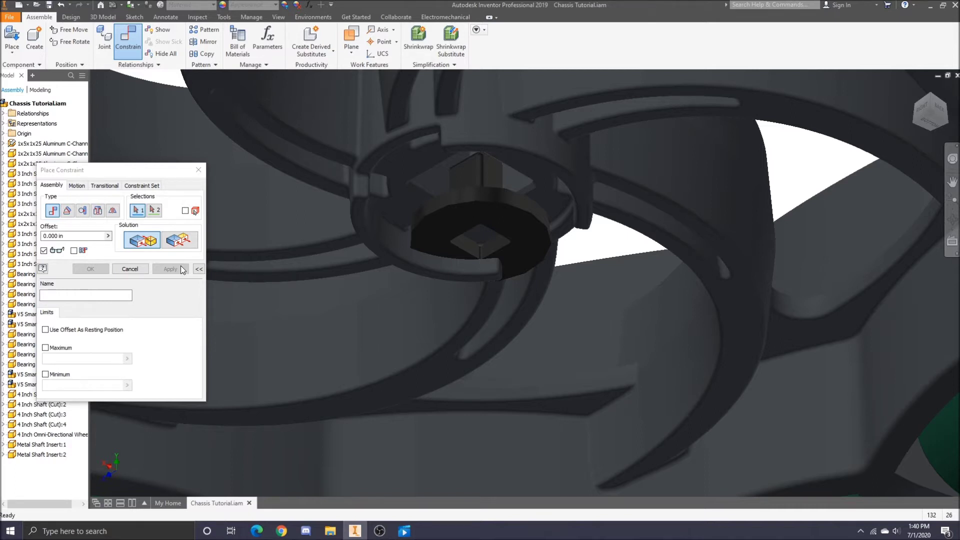
# - Mate a side face of the second insert's square boss to the matching wall of the wheel's square hub hole with zero offset
pyautogui.scroll(-3, 461, 182)
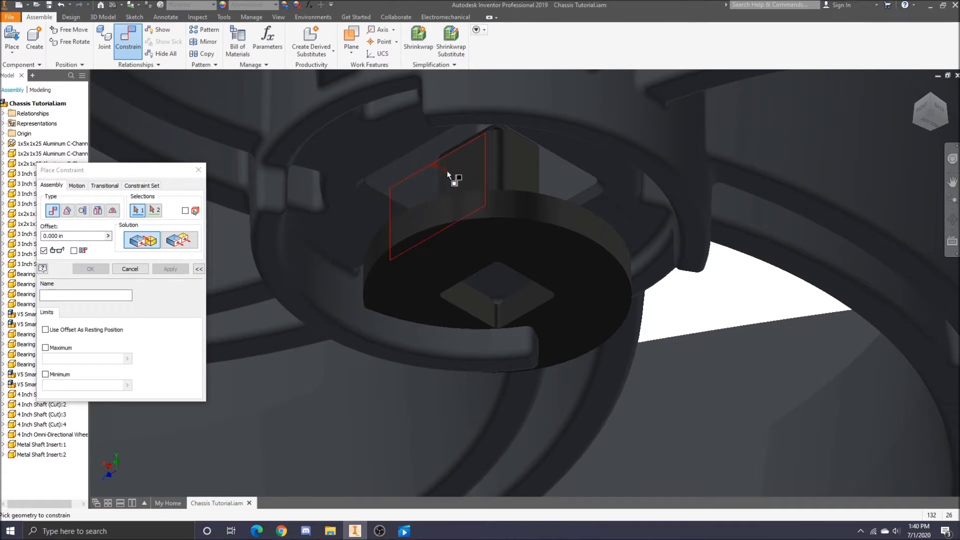
pyautogui.click(466, 167)
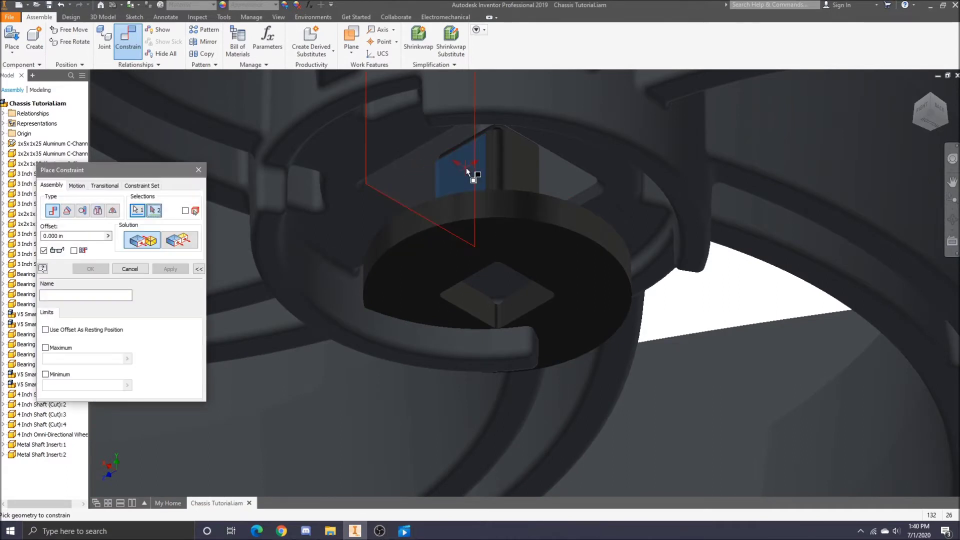
pyautogui.click(399, 178)
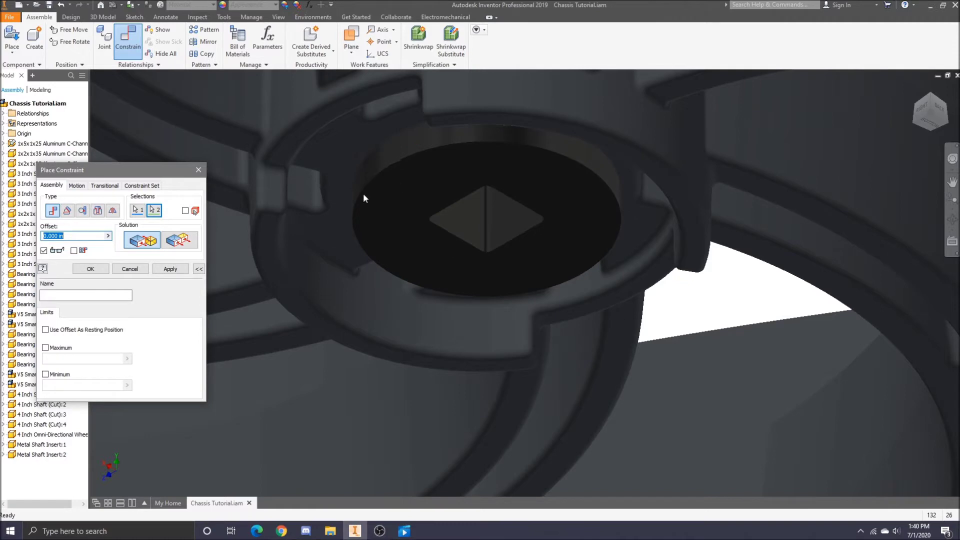
pyautogui.click(90, 269)
pyautogui.scroll(5, 470, 231)
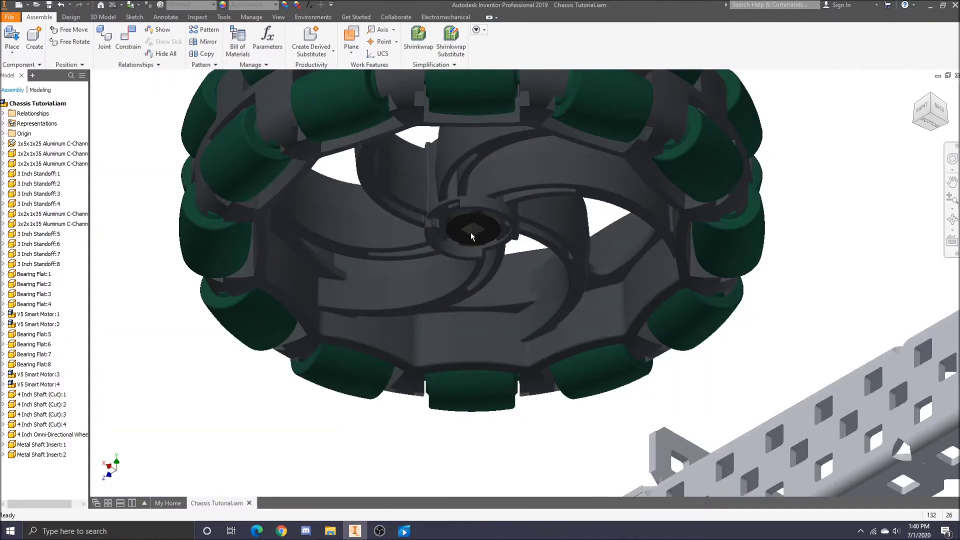
# - Pull the second insert clear of the wheel and mate its boss's adjacent side face to the adjoining wall of the hub's square hole with zero offset
pyautogui.scroll(5, 470, 232)
pyautogui.moveTo(467, 235); pyautogui.dragTo(225, 142)
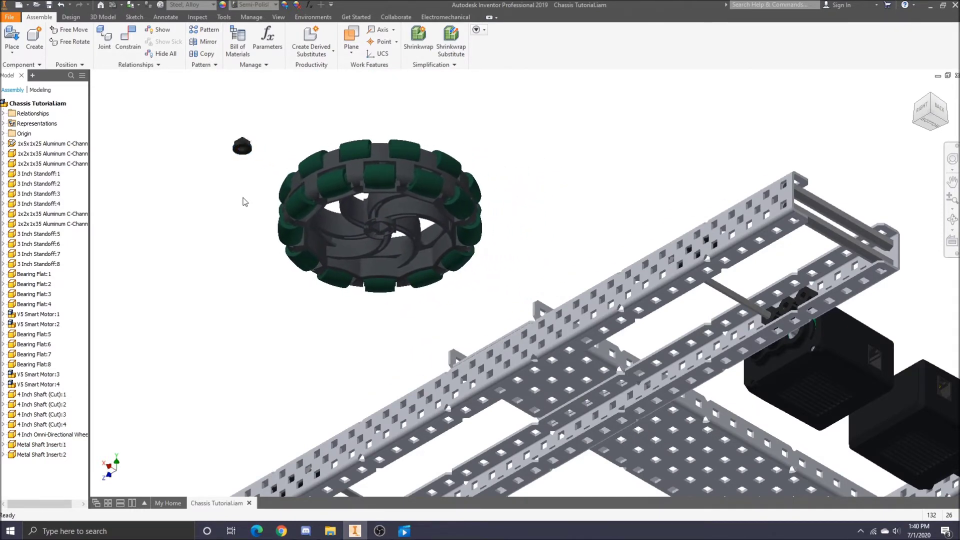
pyautogui.click(128, 38)
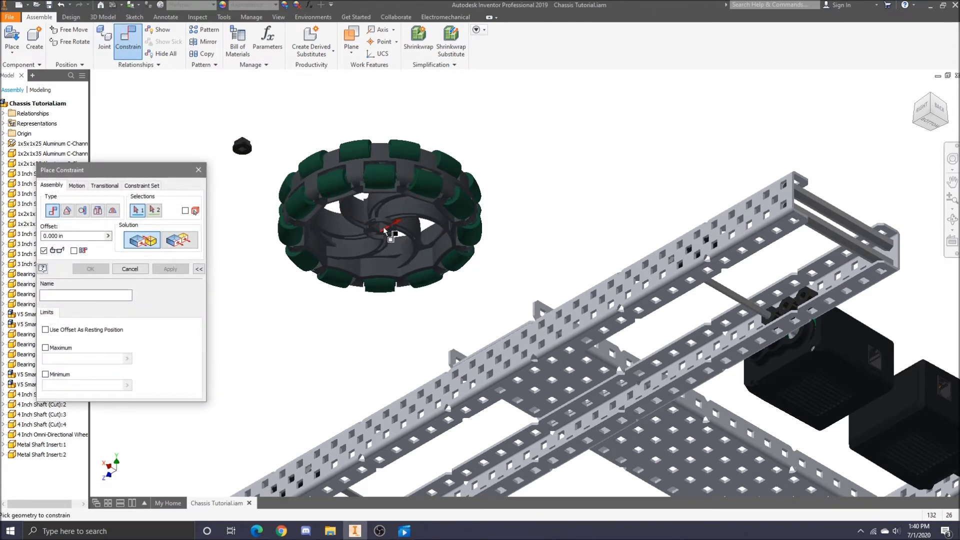
pyautogui.scroll(-5, 382, 227)
pyautogui.click(382, 223)
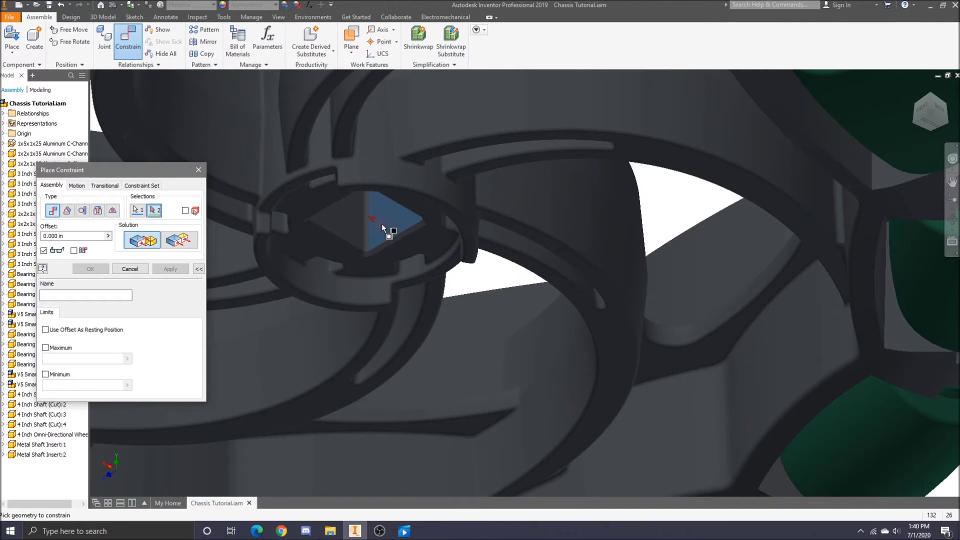
pyautogui.scroll(10, 382, 223)
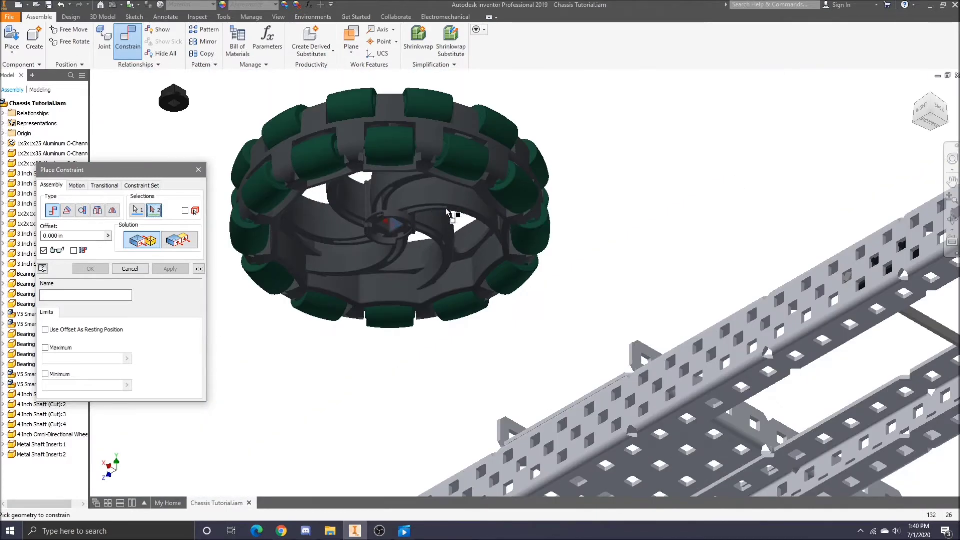
pyautogui.click(950, 109)
pyautogui.scroll(-10, 377, 245)
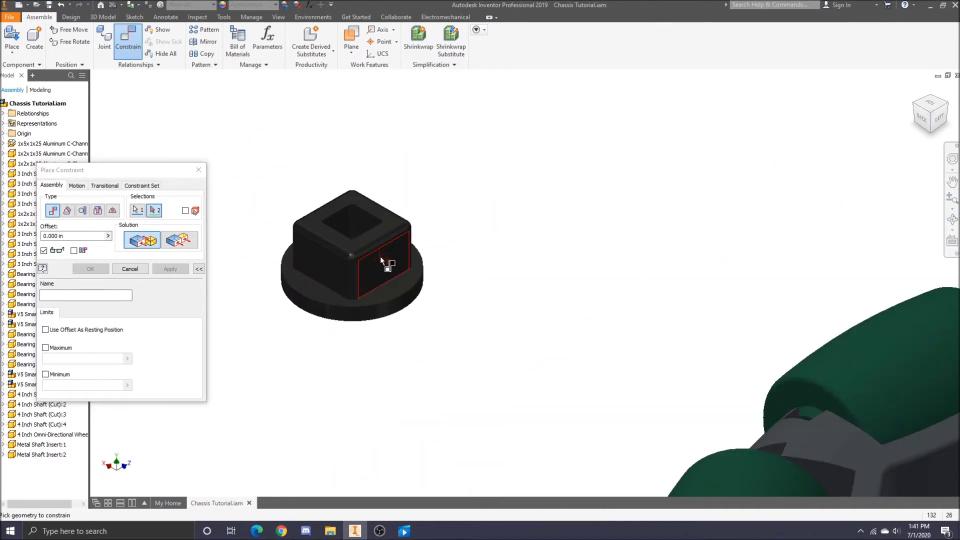
pyautogui.click(380, 256)
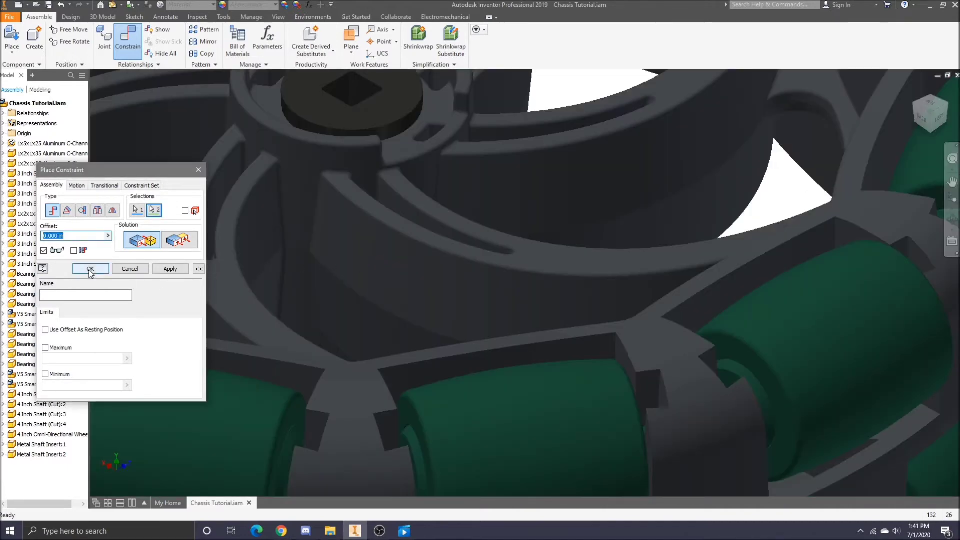
pyautogui.click(91, 269)
pyautogui.scroll(10, 446, 244)
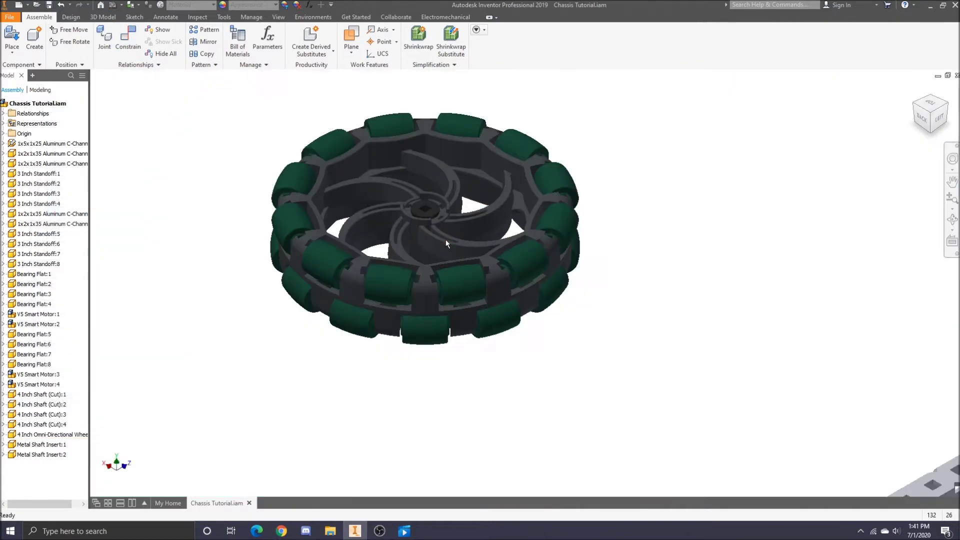
# - Move the omni wheel with its fitted inserts to open space clear of the chassis's outer rail
pyautogui.click(916, 88)
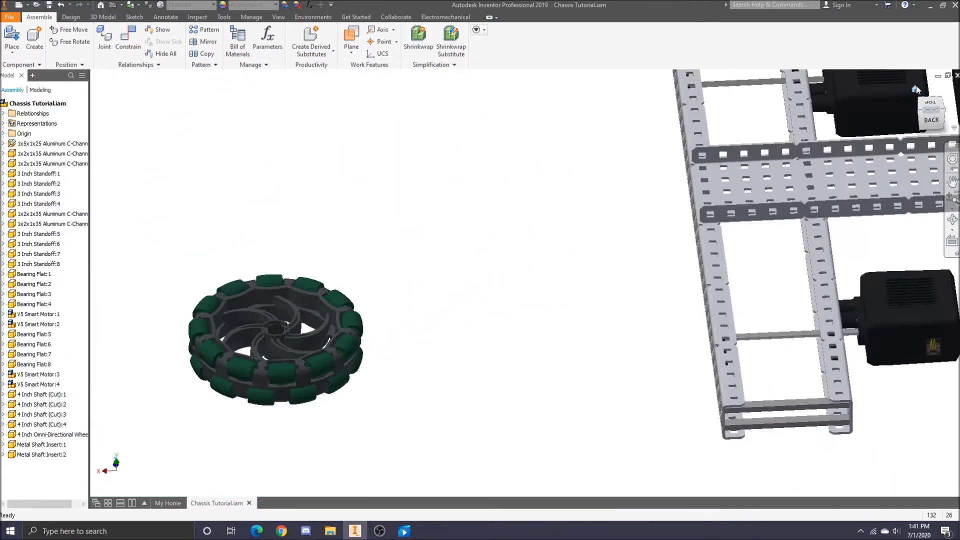
pyautogui.moveTo(710, 357); pyautogui.dragTo(611, 294)
pyautogui.click(654, 241)
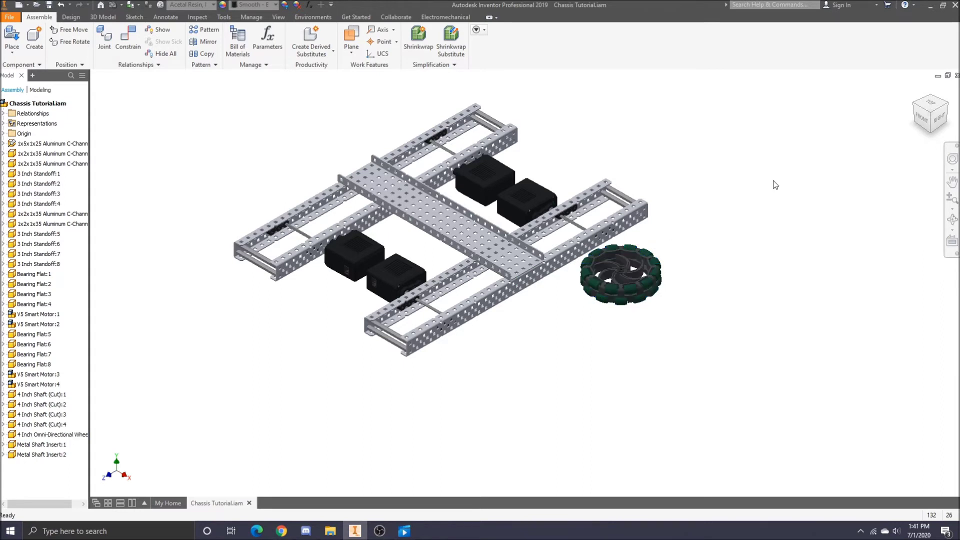
pyautogui.click(916, 89)
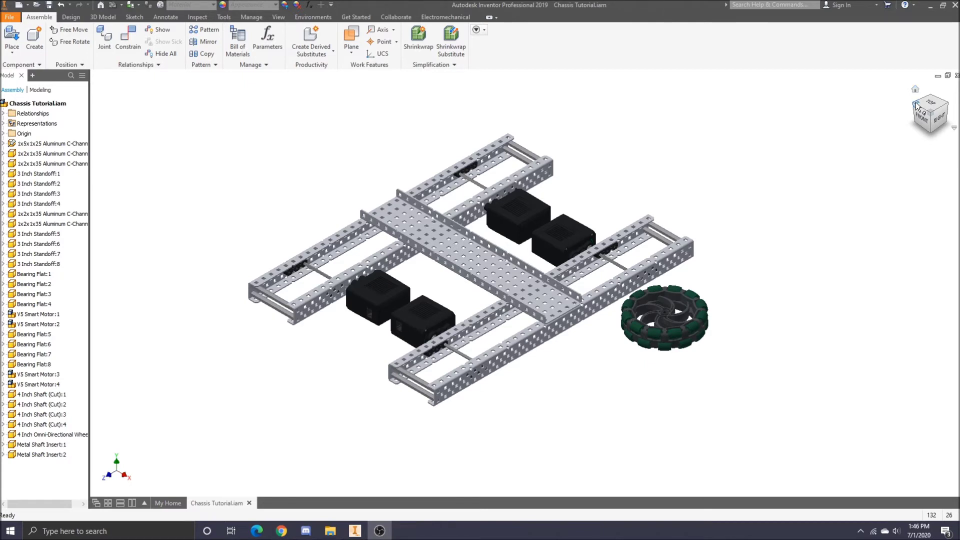
pyautogui.moveTo(670, 334); pyautogui.dragTo(734, 412)
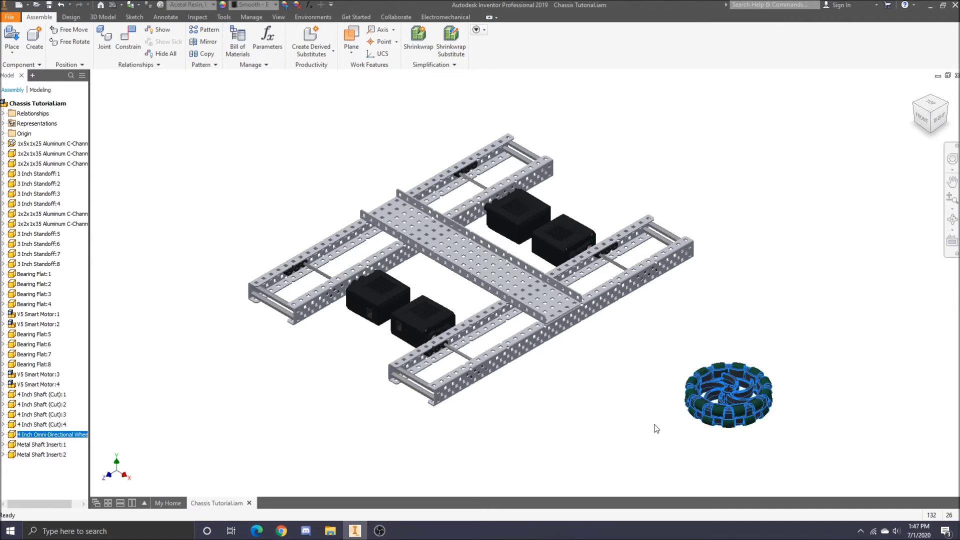
pyautogui.click(655, 396)
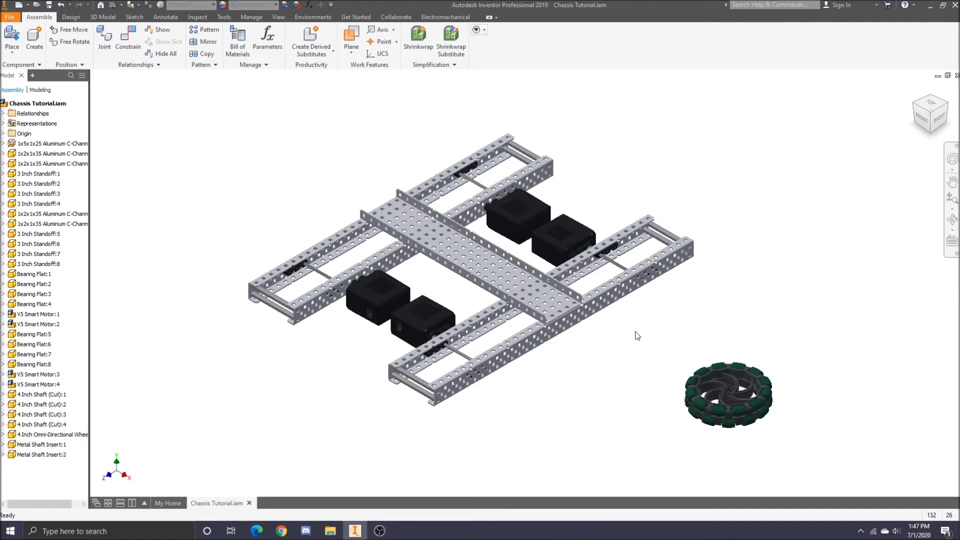
# - Copy the omni wheel together with both metal shaft inserts and paste one duplicate set into the assembly
pyautogui.moveTo(636, 331); pyautogui.dragTo(850, 465)
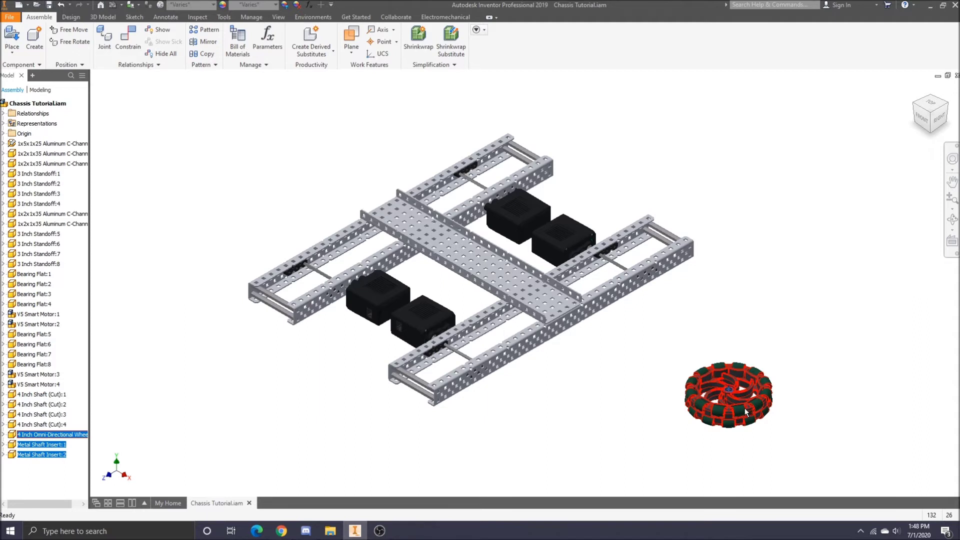
pyautogui.rightClick(745, 411)
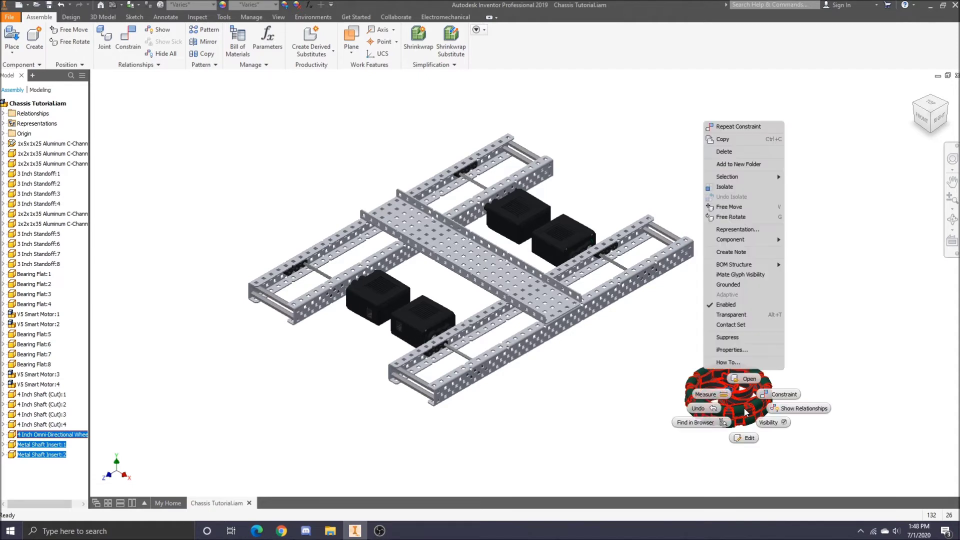
pyautogui.click(729, 143)
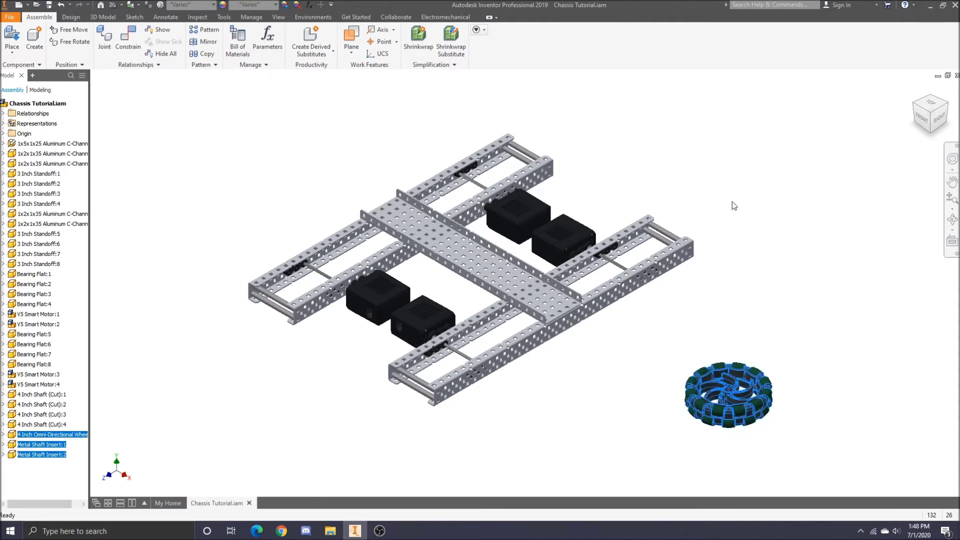
pyautogui.rightClick(595, 404)
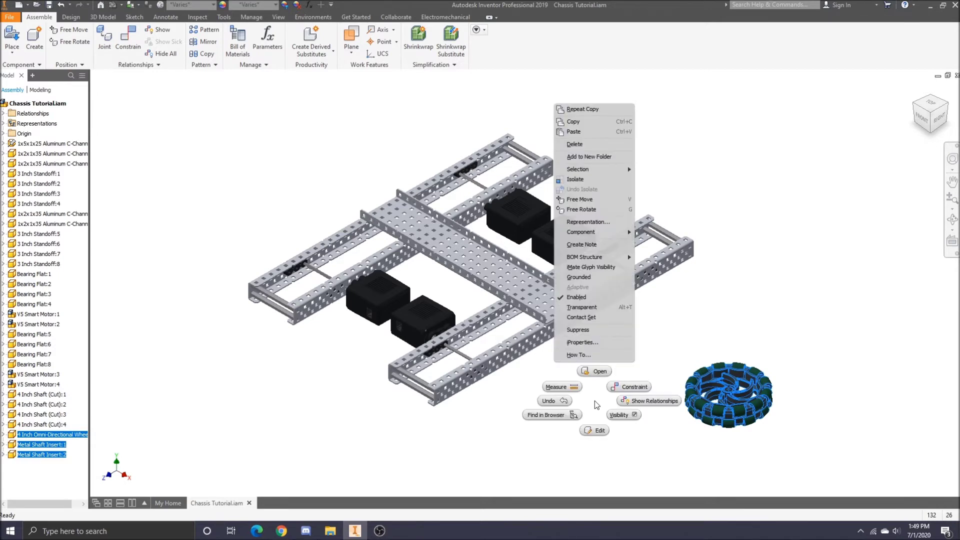
pyautogui.click(577, 131)
pyautogui.click(577, 131)
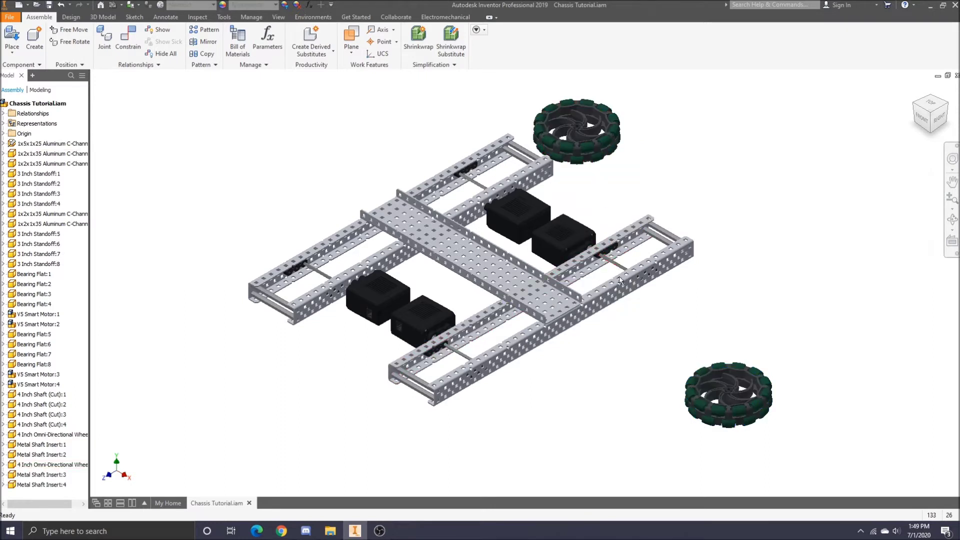
# - Paste two more sets of the omni wheel with inserts and spread the overlapping copies apart beside the chassis
pyautogui.rightClick(605, 396)
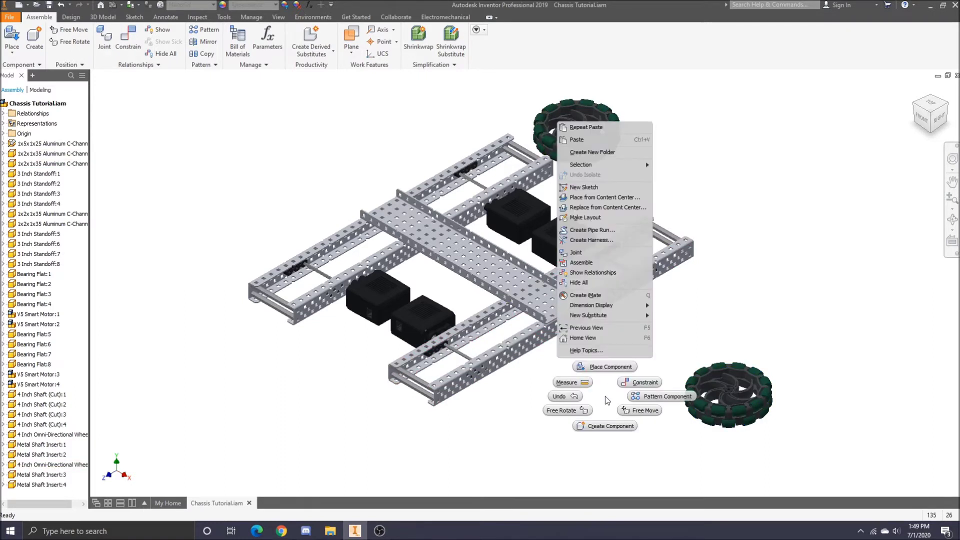
pyautogui.click(573, 141)
pyautogui.click(578, 150)
pyautogui.rightClick(603, 400)
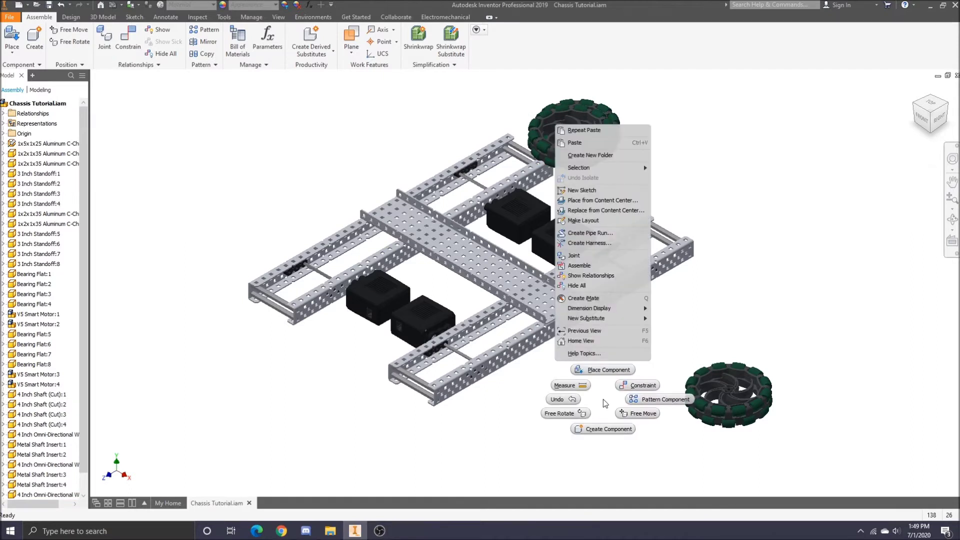
pyautogui.click(610, 143)
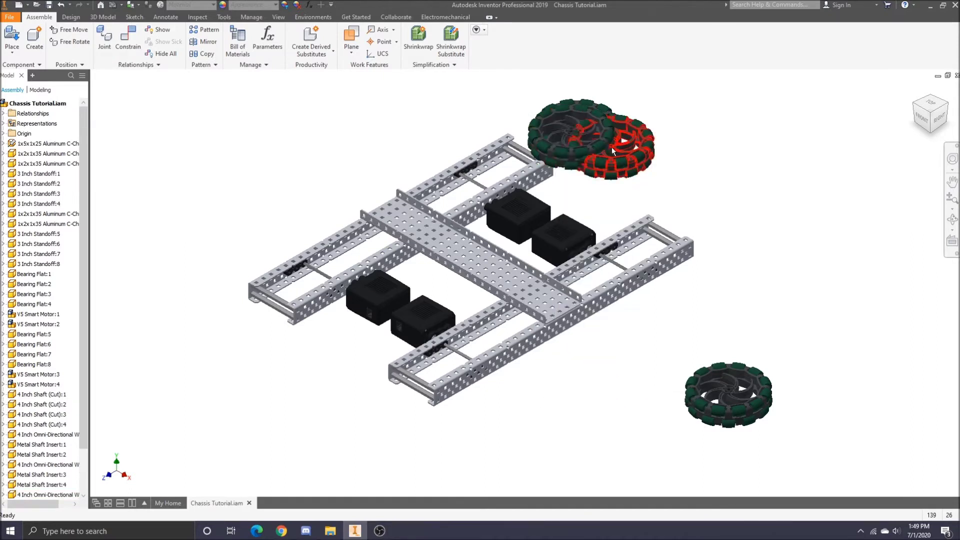
pyautogui.click(627, 155)
pyautogui.moveTo(627, 155); pyautogui.dragTo(743, 192)
pyautogui.click(750, 230)
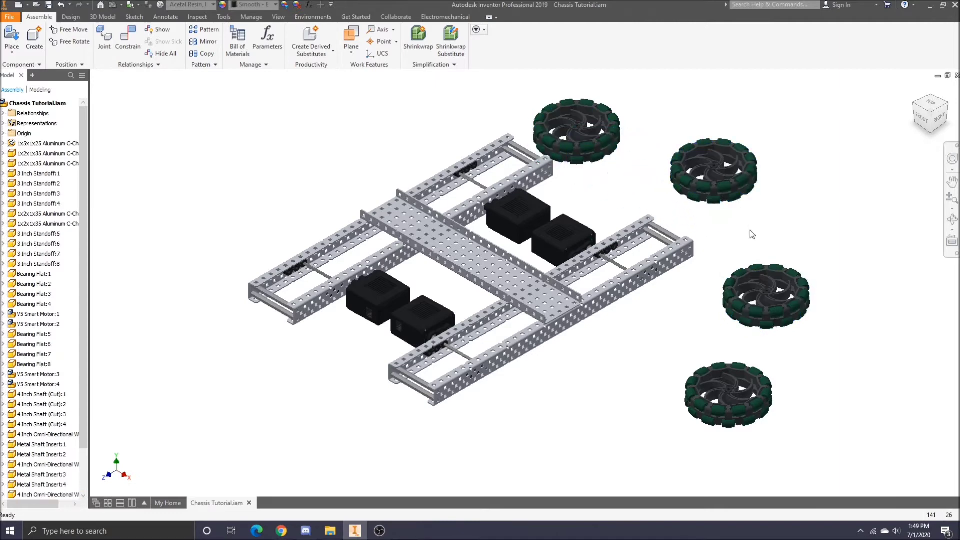
# - Distribute the four omni wheels around the chassis, placing one outside each end of the two outer rails
pyautogui.click(915, 90)
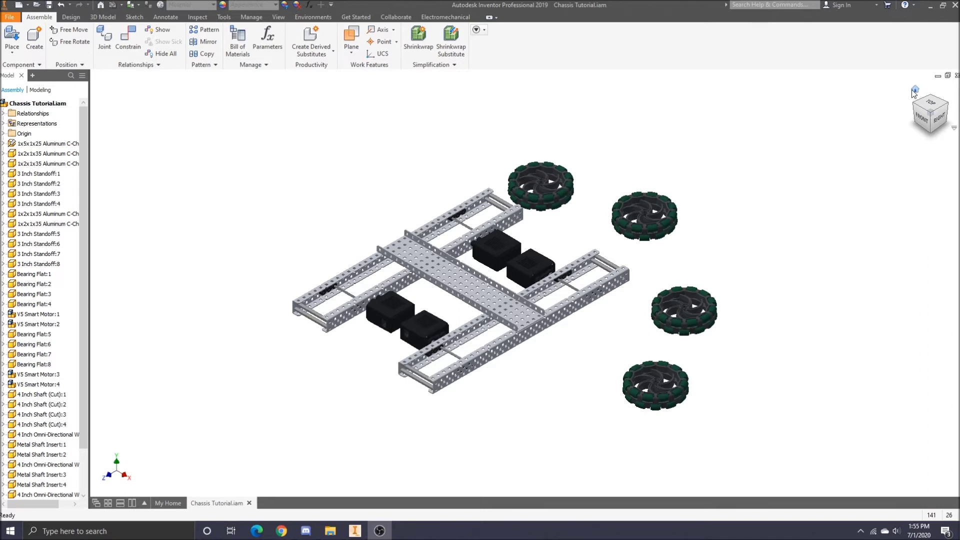
pyautogui.moveTo(656, 384); pyautogui.dragTo(494, 397)
pyautogui.moveTo(685, 318); pyautogui.dragTo(611, 332)
pyautogui.moveTo(554, 187); pyautogui.dragTo(435, 192)
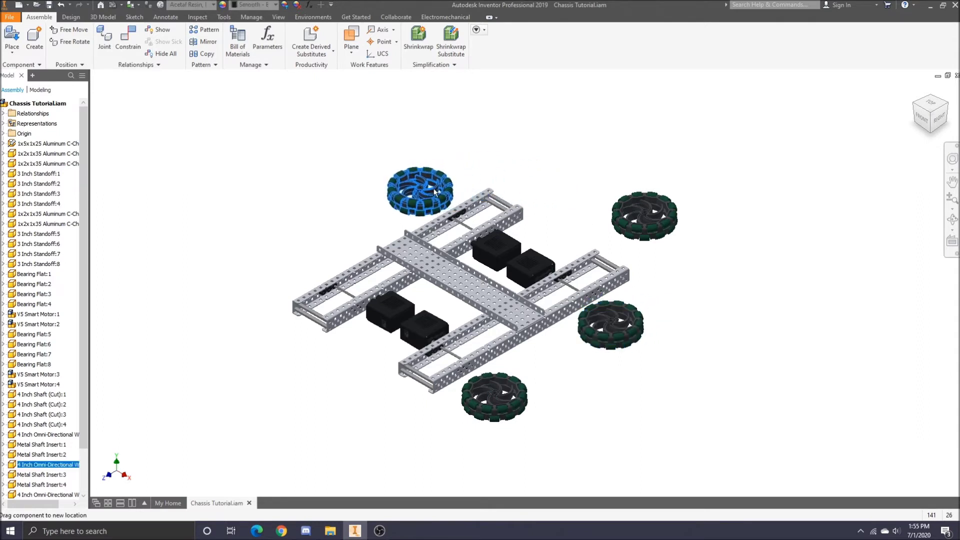
pyautogui.moveTo(665, 225); pyautogui.dragTo(324, 259)
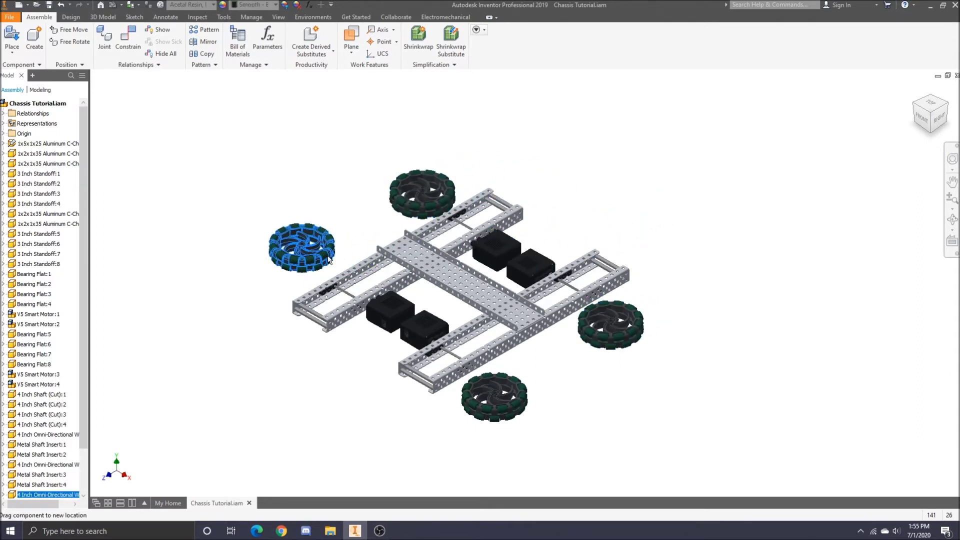
pyautogui.click(359, 252)
# - Mate an inner face of the front-right wheel insert's square bore with a side face of the adjacent drive shaft at 0.000 in offset
pyautogui.click(128, 37)
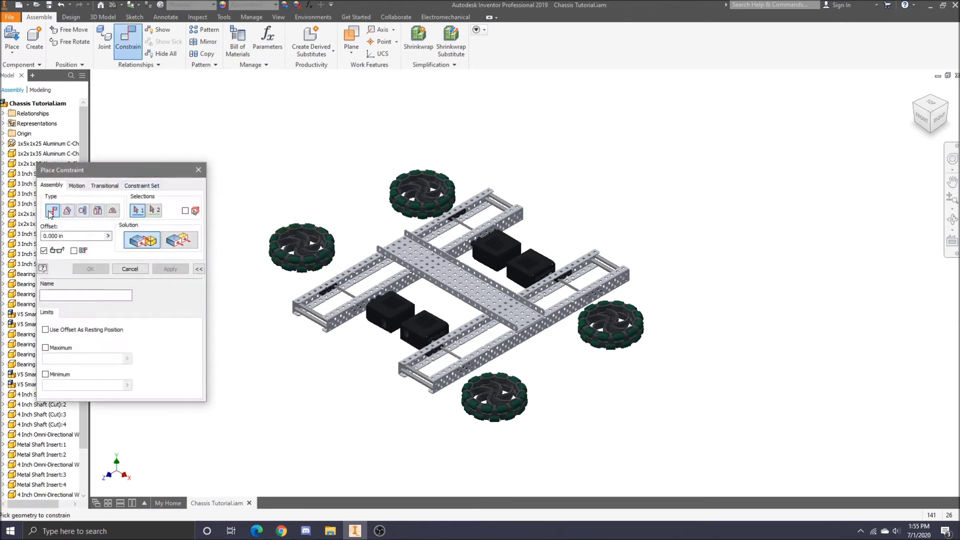
pyautogui.scroll(-3, 485, 397)
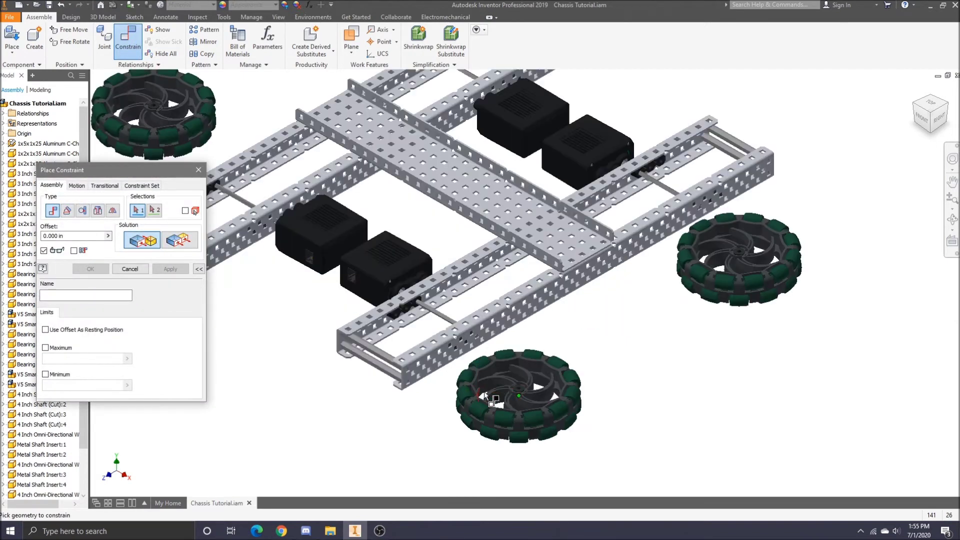
pyautogui.scroll(-5, 506, 390)
pyautogui.scroll(3, 420, 360)
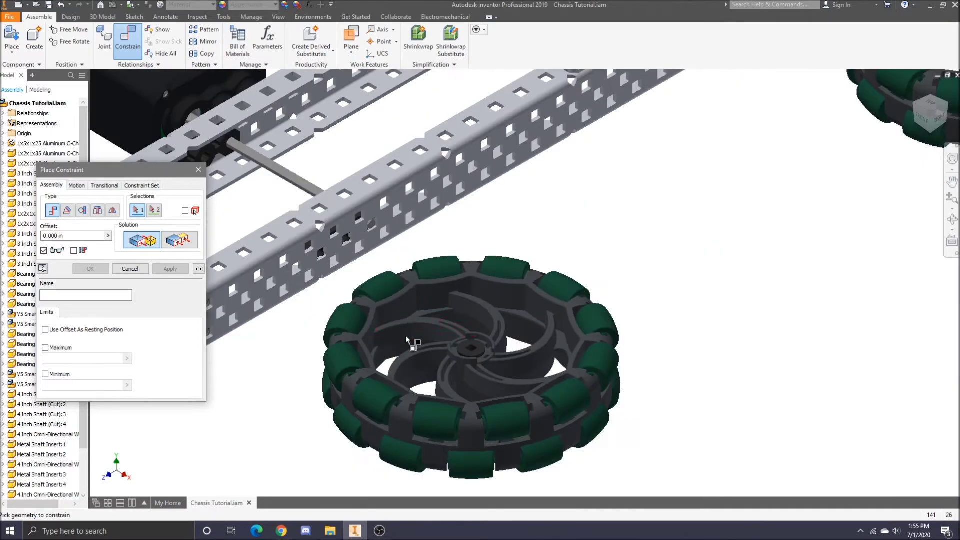
pyautogui.scroll(-2, 318, 191)
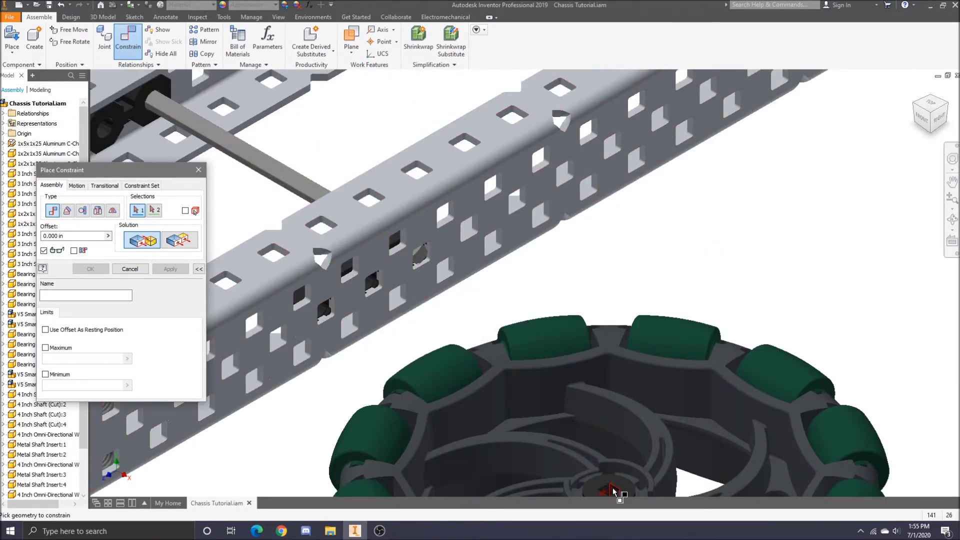
pyautogui.moveTo(614, 492)
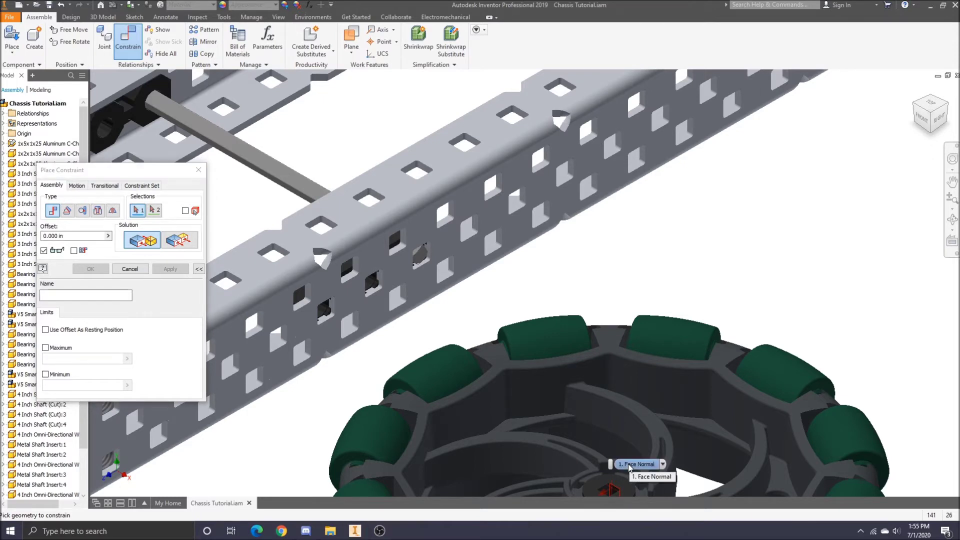
pyautogui.click(628, 463)
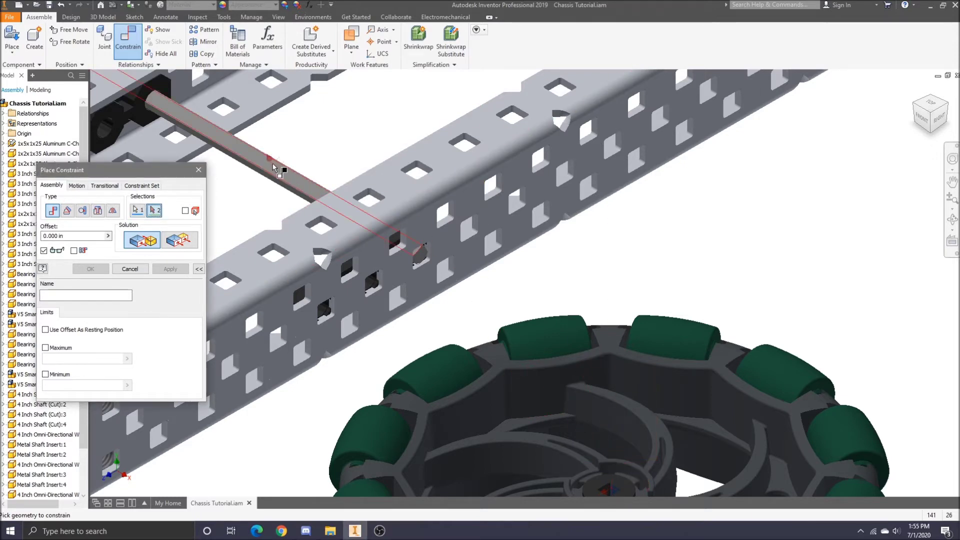
pyautogui.click(244, 151)
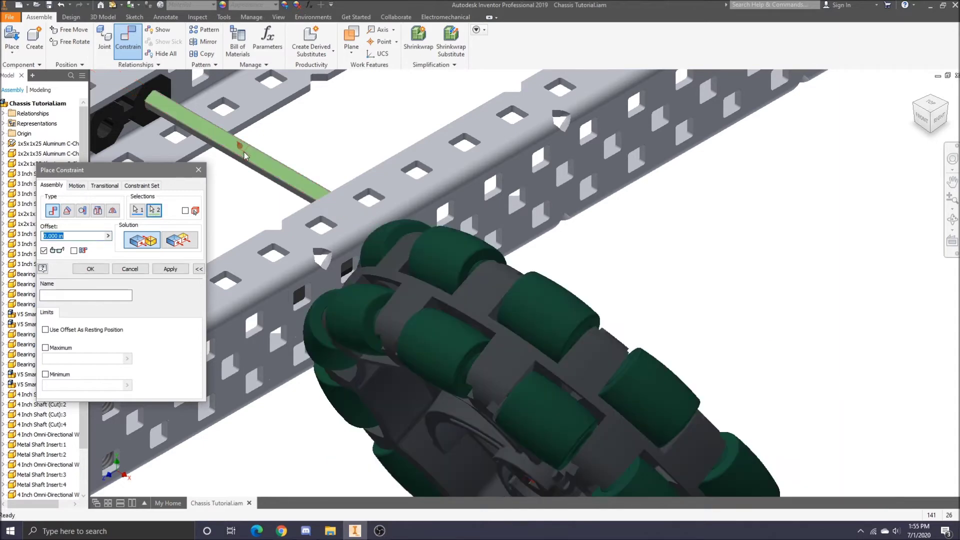
pyautogui.click(90, 269)
# - Move the front-right wheel closer to its drive shaft and mate a second square-bore face of its insert with the shaft's adjacent side
pyautogui.scroll(-5, 464, 333)
pyautogui.moveTo(548, 367); pyautogui.dragTo(464, 167)
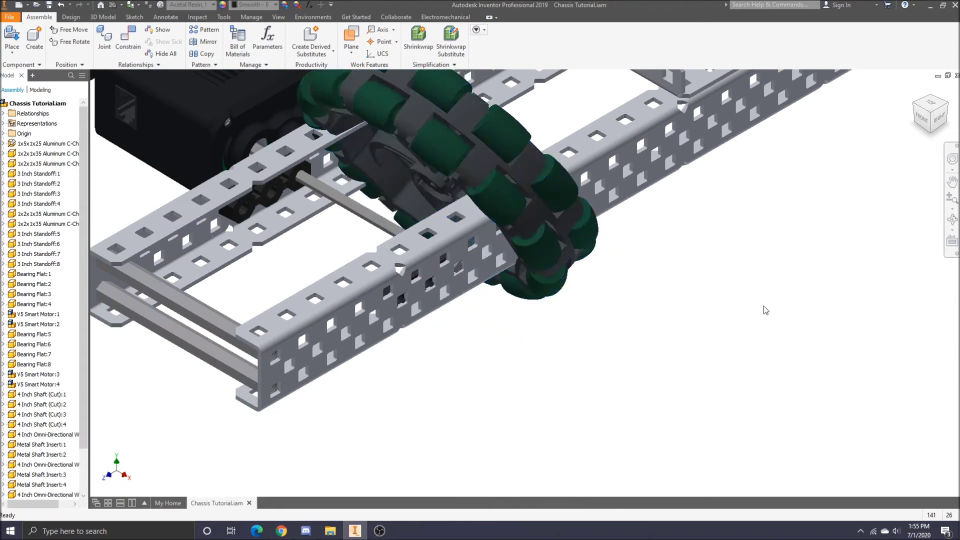
pyautogui.moveTo(929, 110)
pyautogui.mouseDown()
pyautogui.moveTo(927, 100)
pyautogui.moveTo(936, 107)
pyautogui.mouseUp()
pyautogui.scroll(-2, 405, 118)
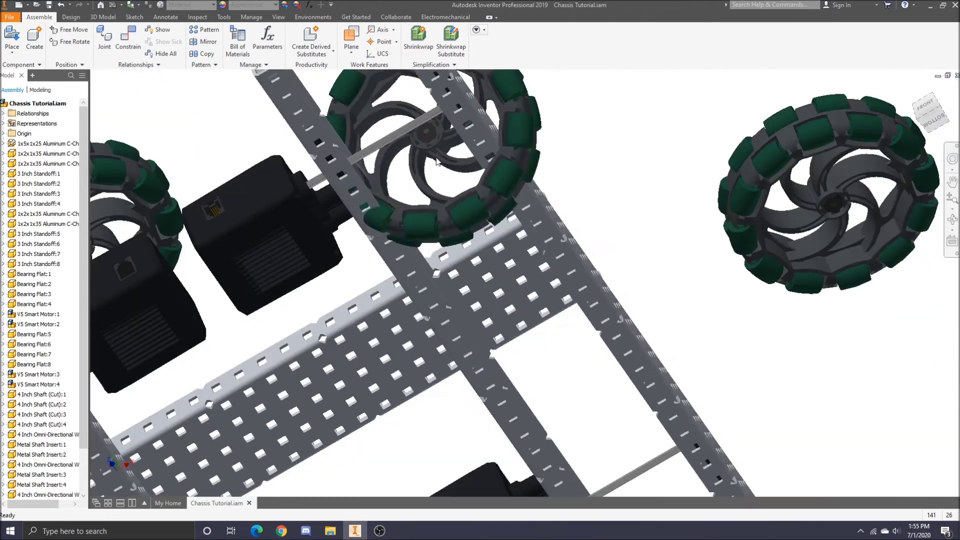
pyautogui.scroll(5, 421, 115)
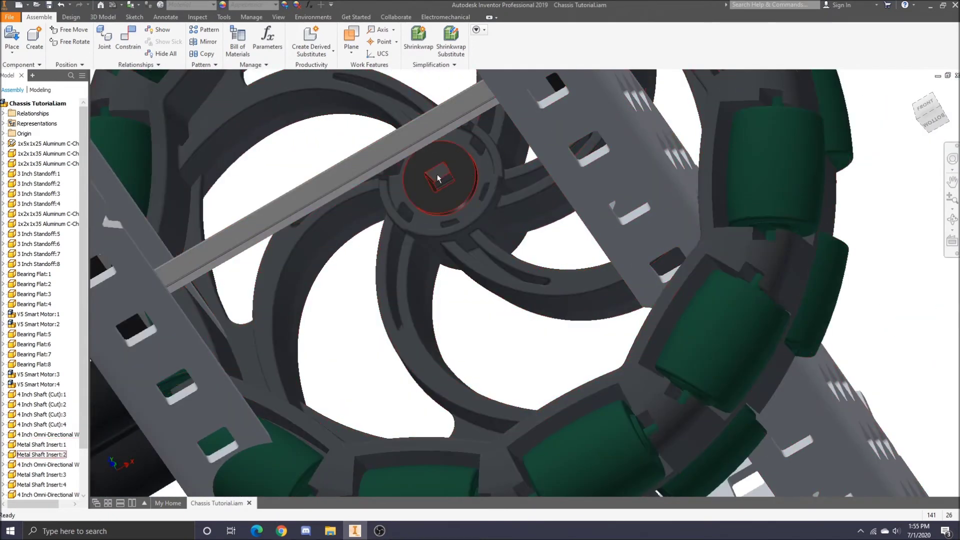
pyautogui.click(438, 173)
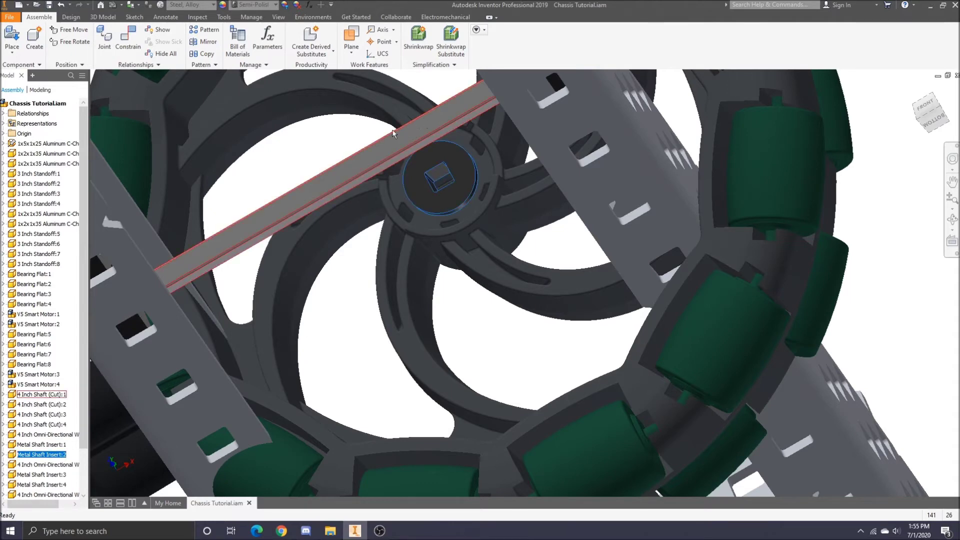
pyautogui.click(342, 145)
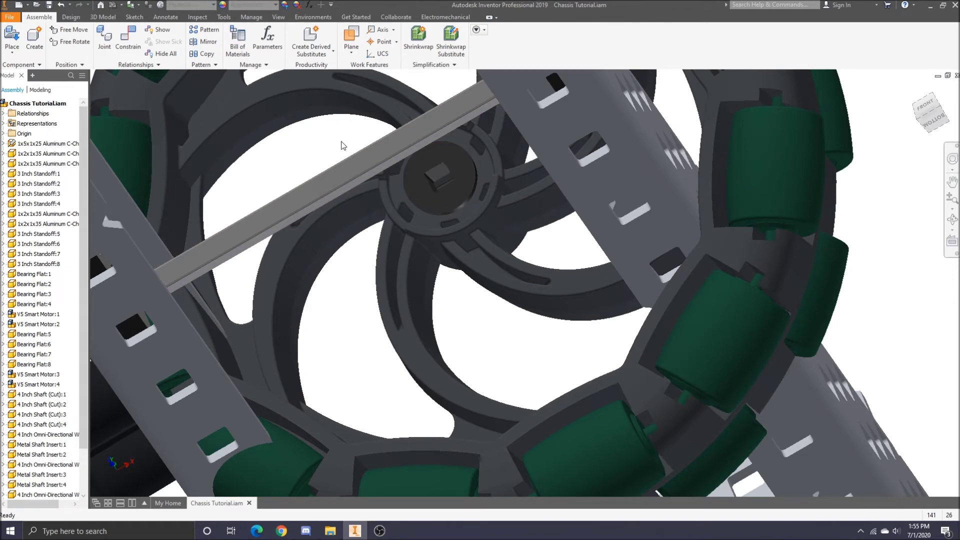
pyautogui.click(125, 36)
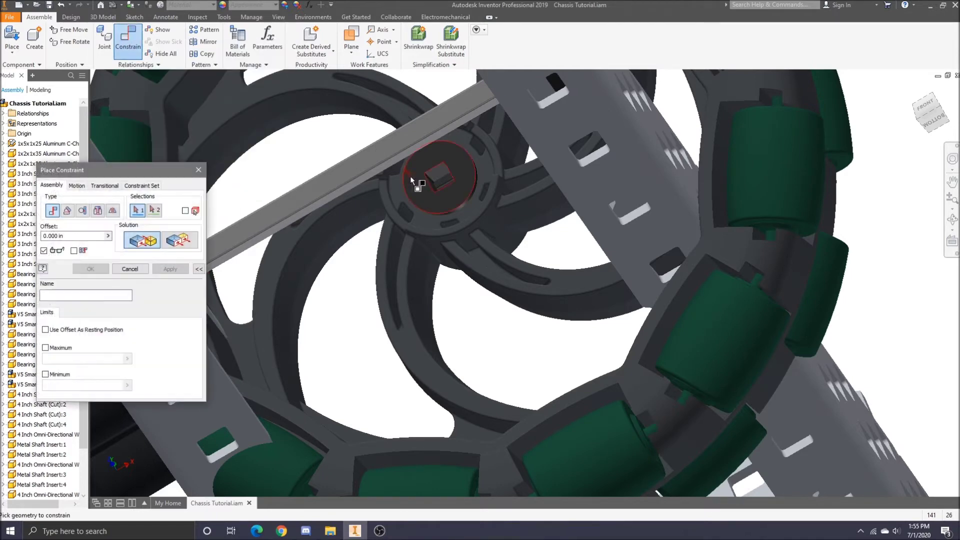
pyautogui.scroll(5, 435, 182)
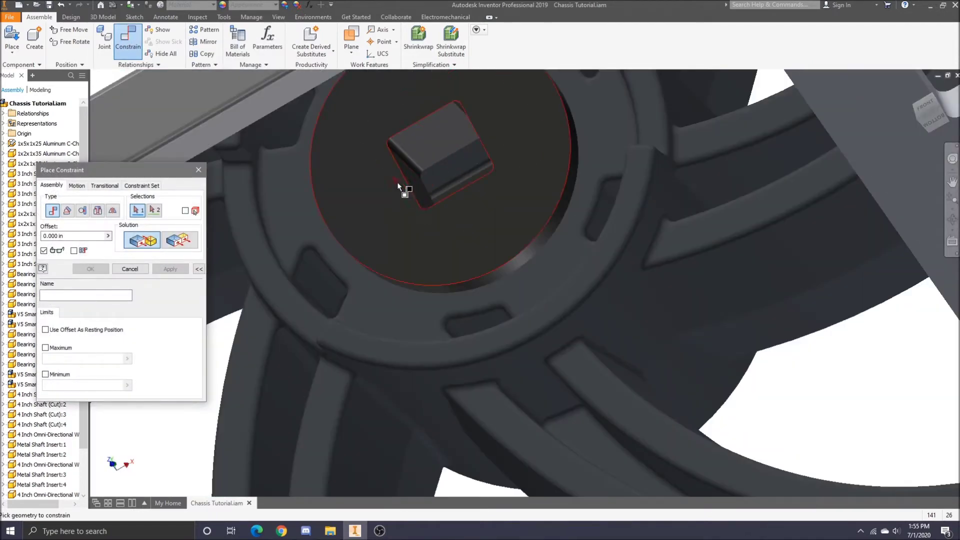
pyautogui.click(426, 204)
pyautogui.scroll(-5, 426, 206)
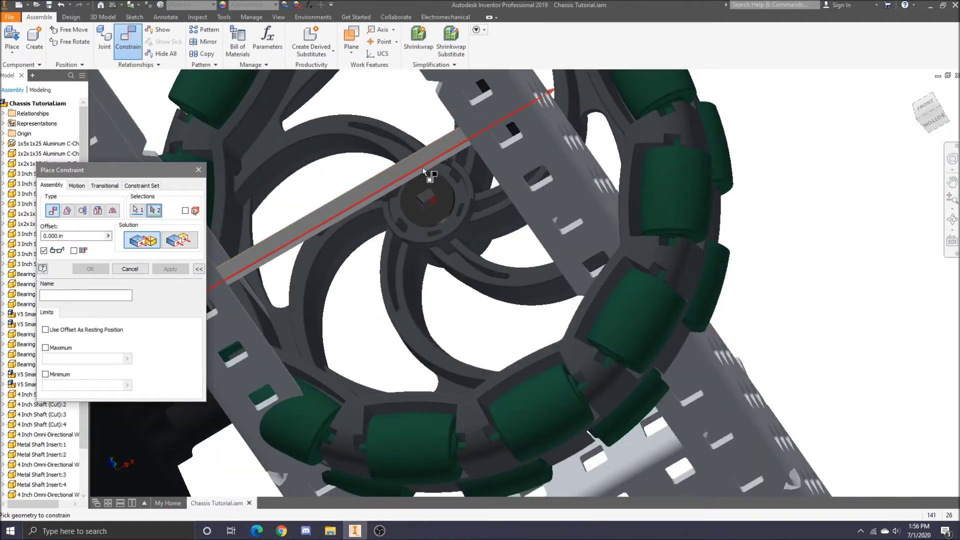
pyautogui.click(398, 170)
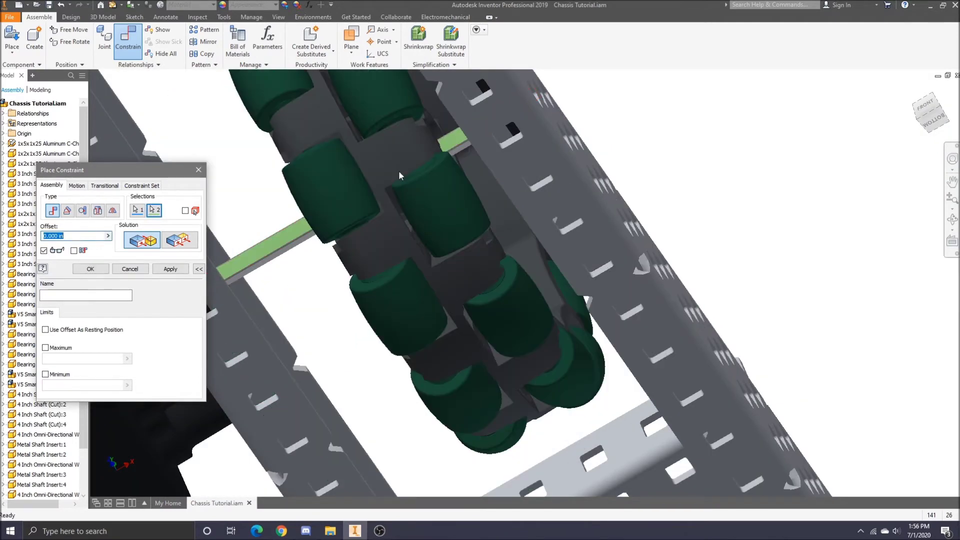
pyautogui.click(90, 269)
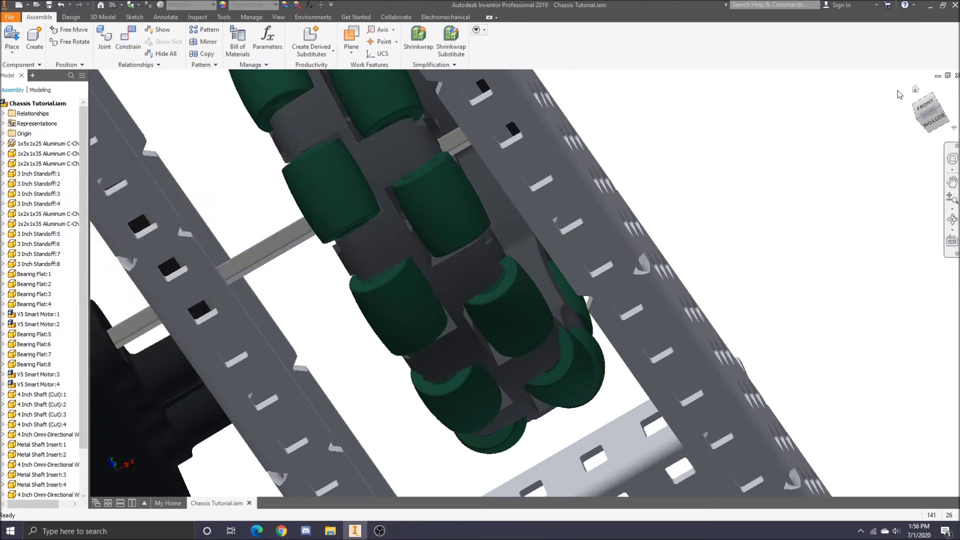
# - Slide the front-right omni wheel along its drive shaft so it sits between the two rails
pyautogui.click(916, 89)
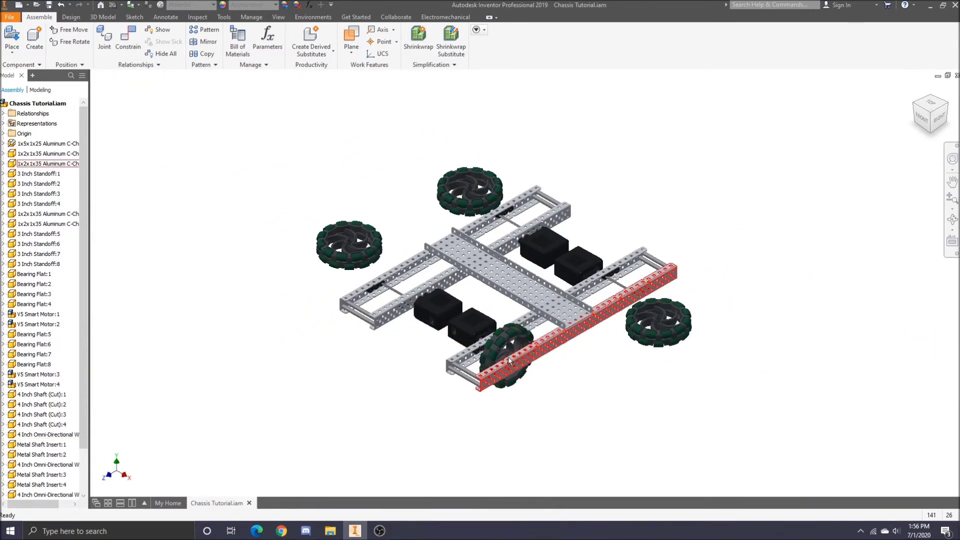
pyautogui.scroll(8, 508, 355)
pyautogui.moveTo(509, 338); pyautogui.dragTo(495, 290)
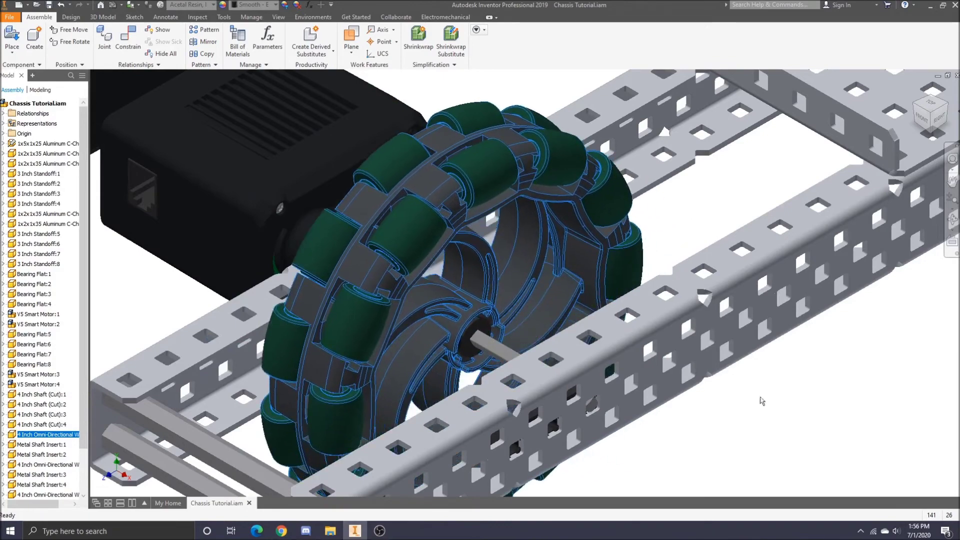
pyautogui.scroll(8, 463, 296)
pyautogui.scroll(3, 463, 296)
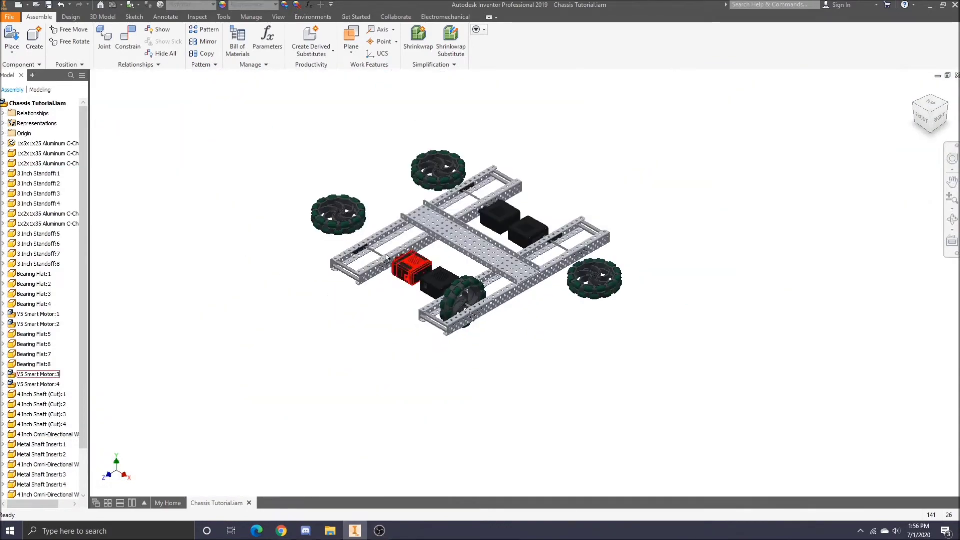
# - Mate an inner square-bore face of the front-left wheel's insert with the upper face of the front-left drive shaft at 0.000 in offset
pyautogui.scroll(-5, 351, 239)
pyautogui.press('c')
pyautogui.scroll(-3, 263, 91)
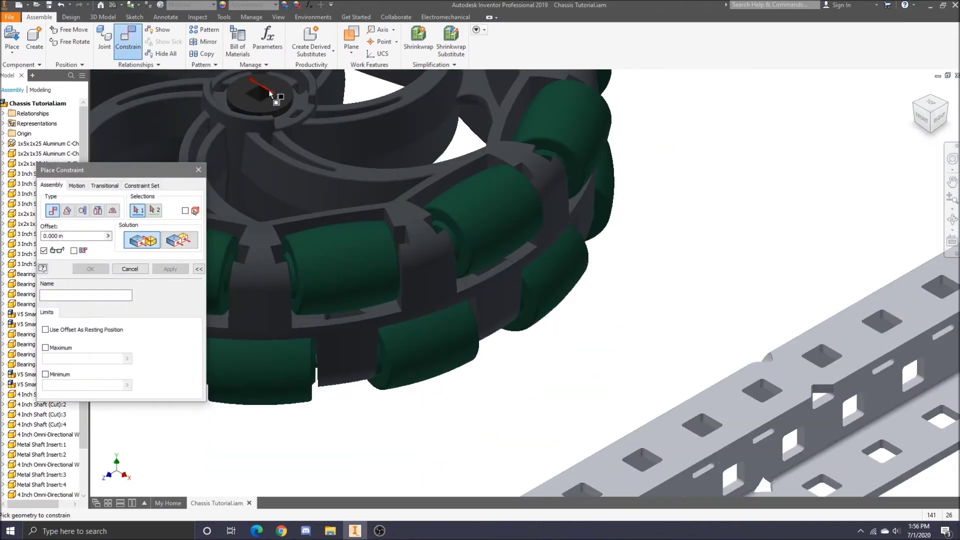
pyautogui.click(267, 96)
pyautogui.scroll(5, 439, 229)
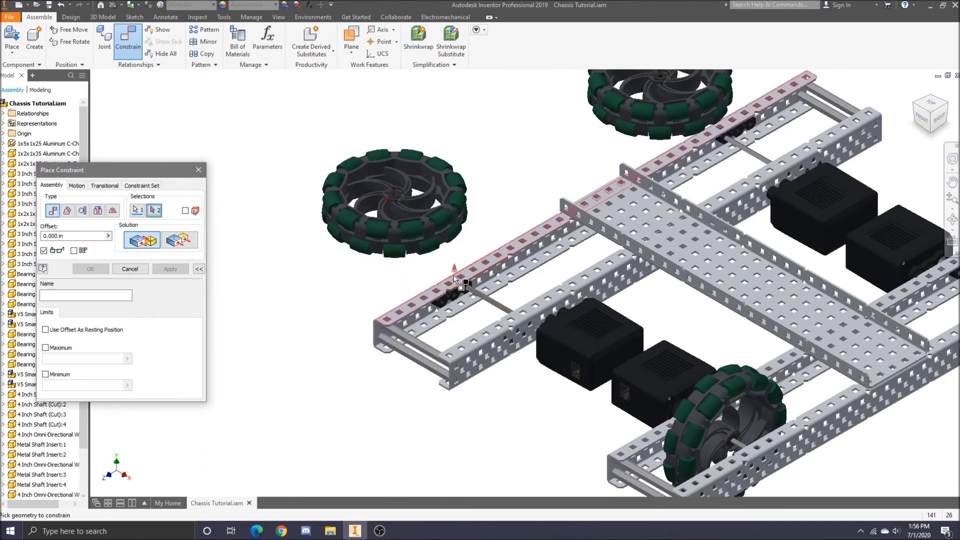
pyautogui.scroll(-6, 500, 310)
pyautogui.scroll(-2, 484, 281)
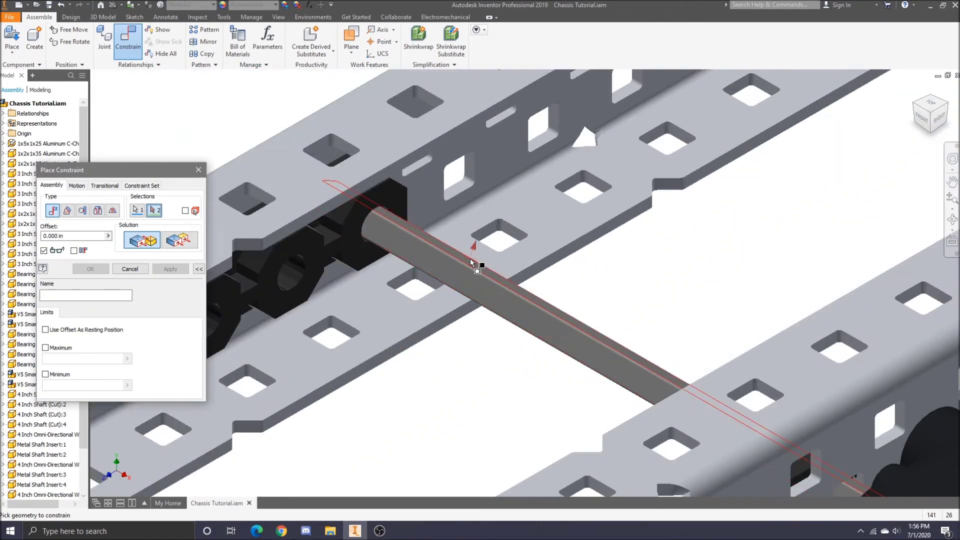
pyautogui.click(467, 261)
pyautogui.scroll(3, 455, 268)
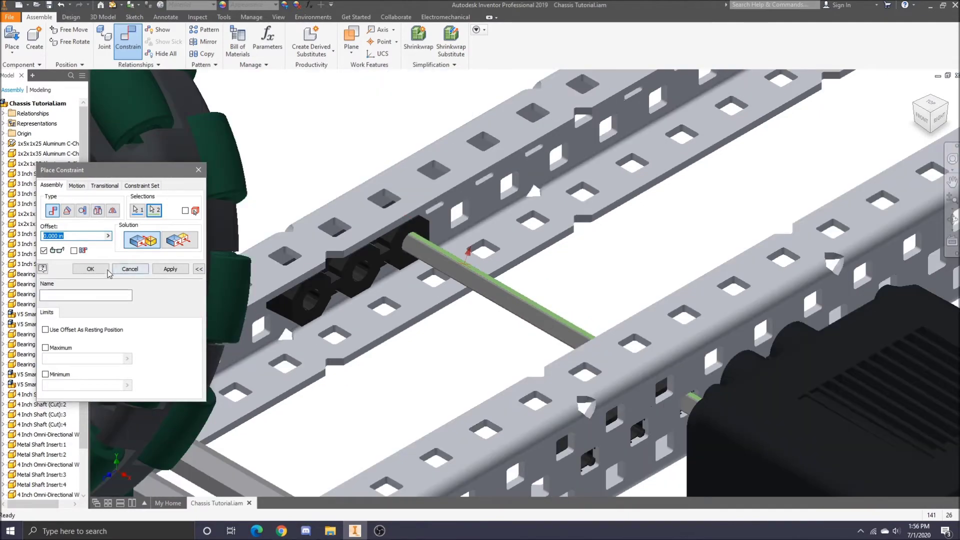
pyautogui.click(91, 268)
# - Move the front-left wheel beside its shaft and mate a second bore face of its insert with the shaft's adjacent side face
pyautogui.moveTo(216, 300); pyautogui.dragTo(767, 414)
pyautogui.click(244, 158)
pyautogui.click(132, 48)
pyautogui.click(589, 297)
pyautogui.click(506, 295)
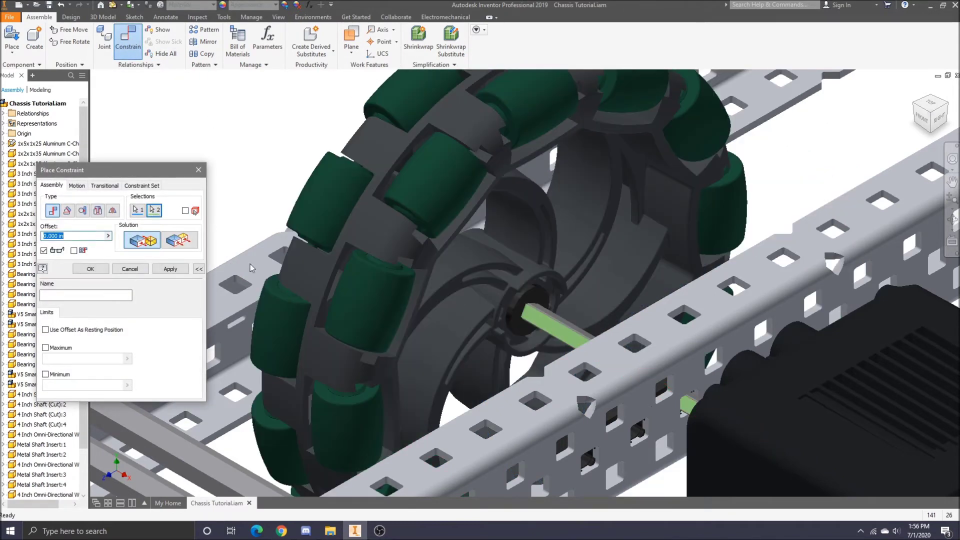
pyautogui.click(90, 269)
# - Slide the front-left omni wheel along its drive shaft into position between the left rails
pyautogui.moveTo(475, 302); pyautogui.dragTo(460, 271)
pyautogui.scroll(-10, 460, 271)
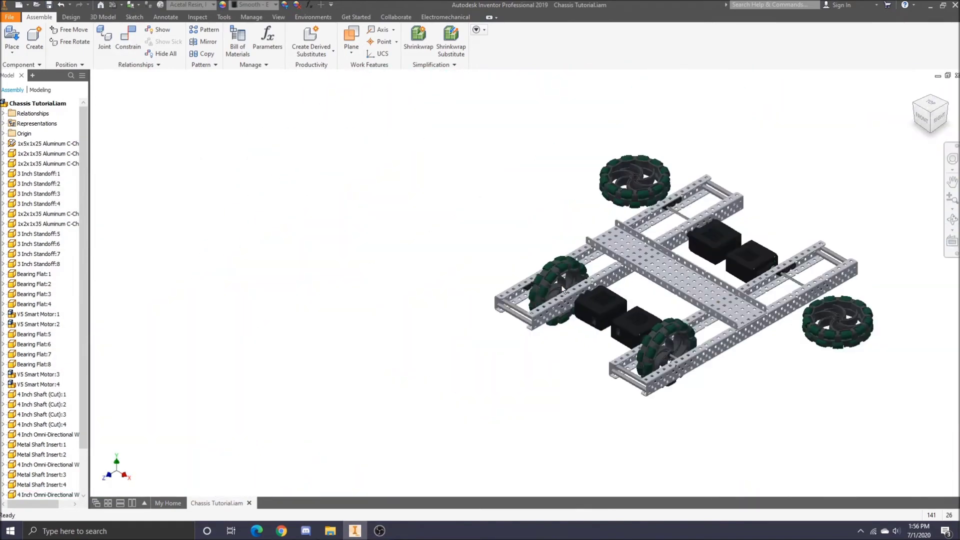
# - Mate an inner square-bore face of the rear-left wheel's insert with the upper face of the rear-left drive shaft at 0.000 in offset
pyautogui.scroll(8, 697, 205)
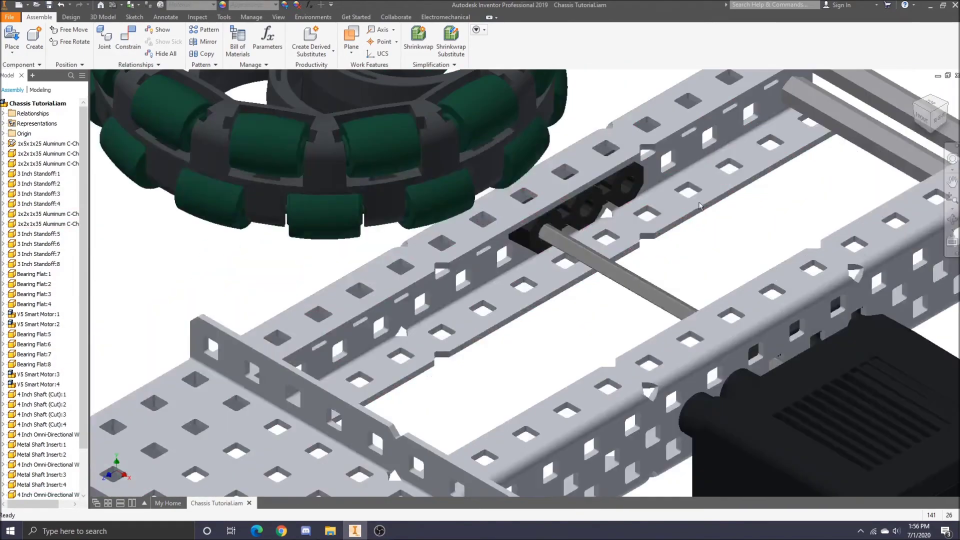
pyautogui.click(952, 182)
pyautogui.moveTo(544, 196); pyautogui.dragTo(414, 328)
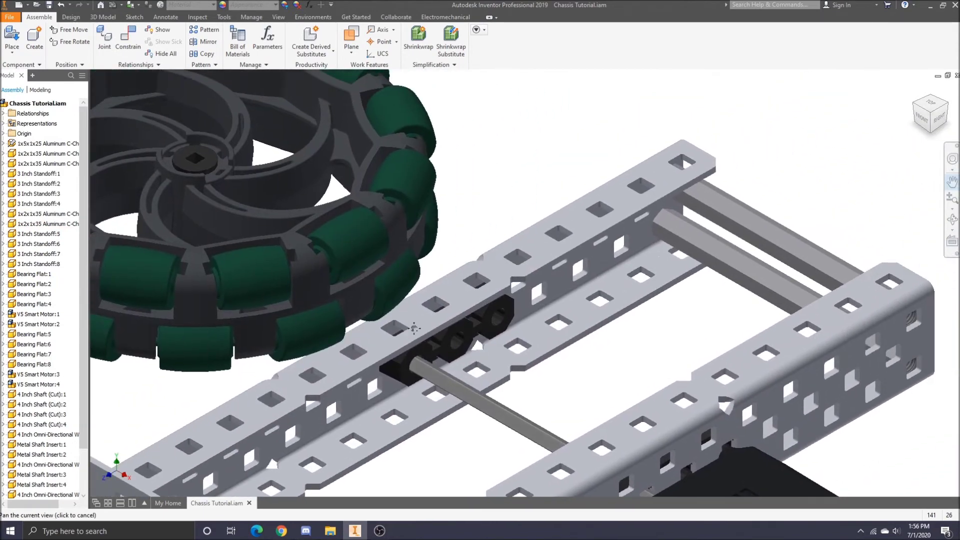
pyautogui.press('c')
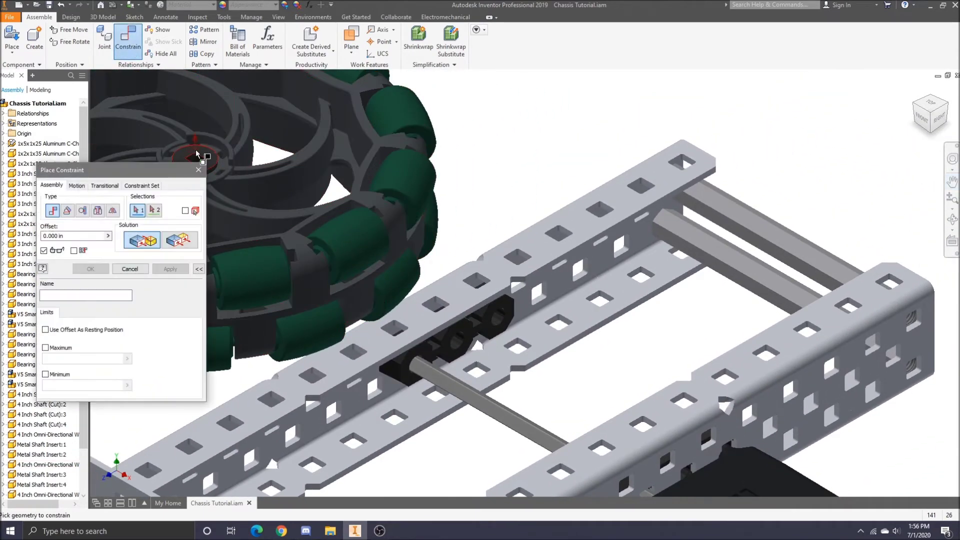
pyautogui.click(199, 160)
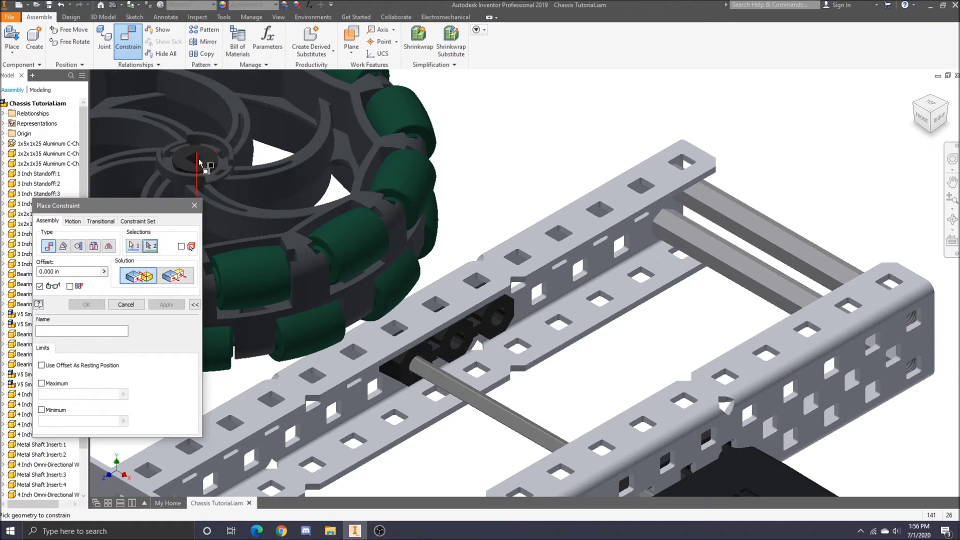
pyautogui.scroll(-5, 499, 403)
pyautogui.click(499, 401)
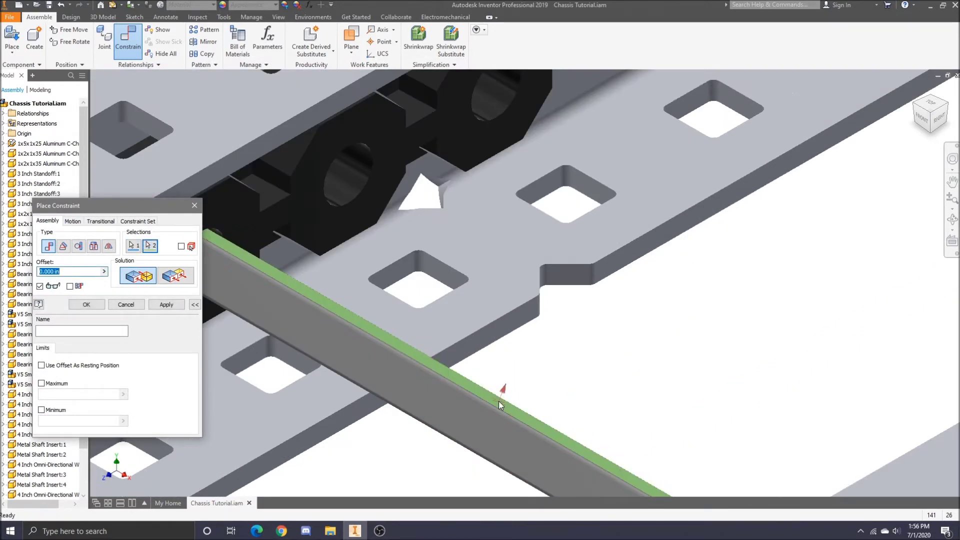
pyautogui.scroll(6, 499, 401)
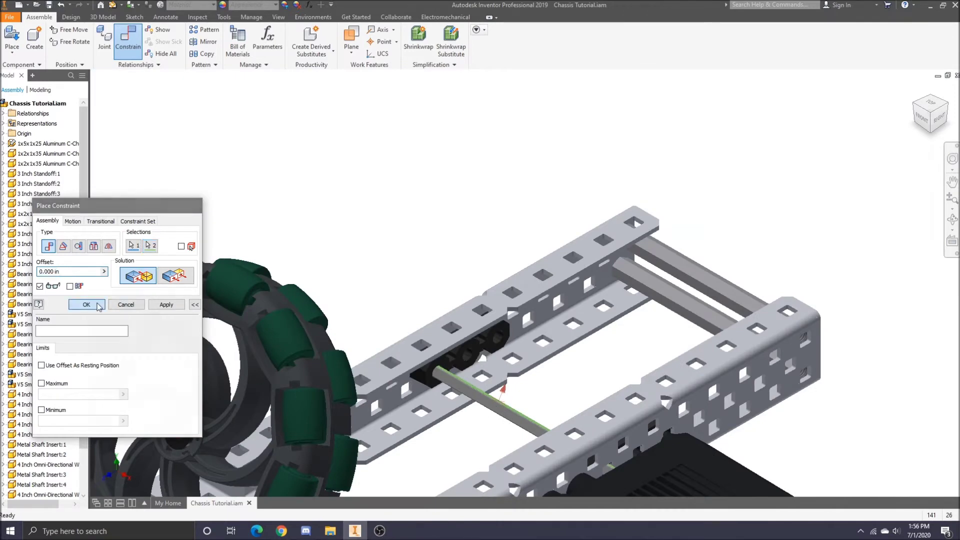
pyautogui.click(86, 304)
# - Mate a second bore face of the rear-left wheel's insert with the shaft's adjacent side face and slide the wheel between the left rails
pyautogui.moveTo(207, 431); pyautogui.dragTo(412, 224)
pyautogui.click(128, 38)
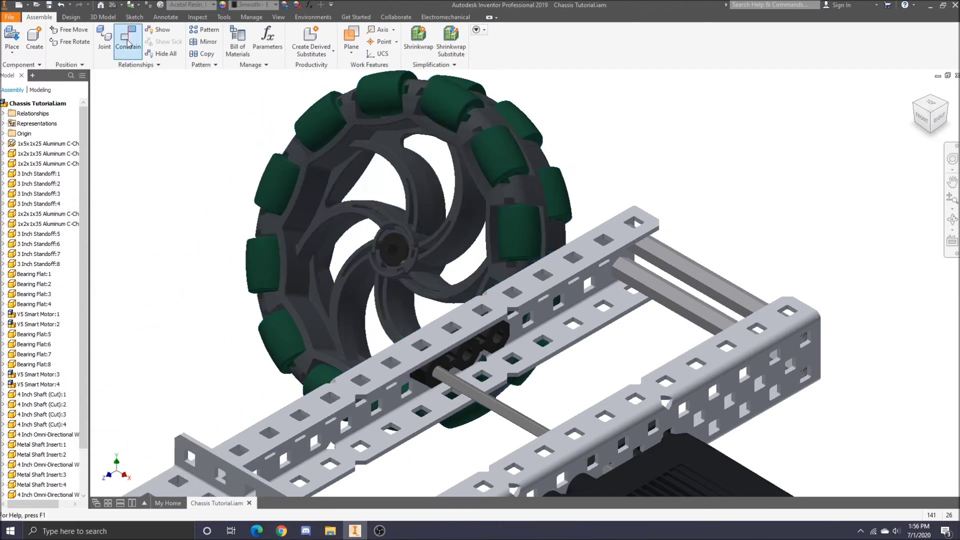
pyautogui.click(394, 251)
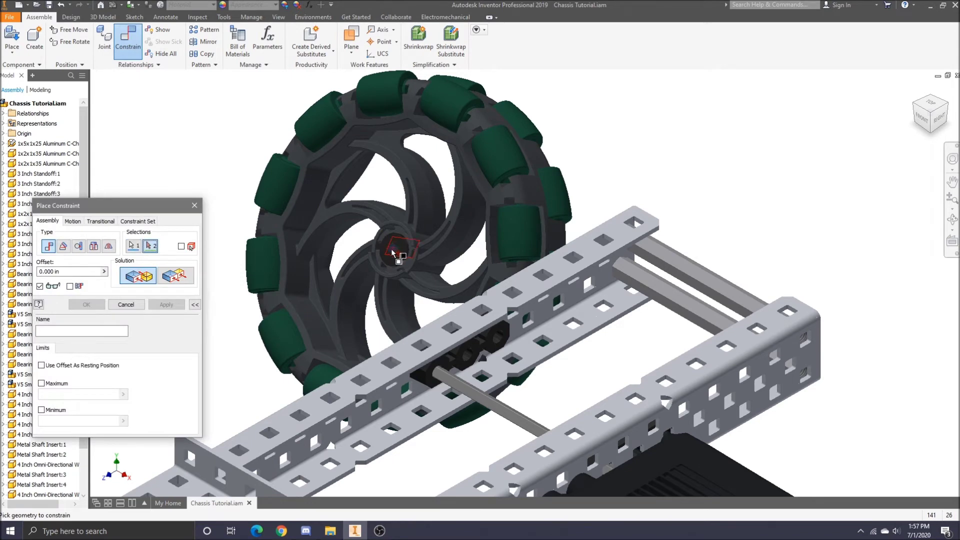
pyautogui.click(495, 411)
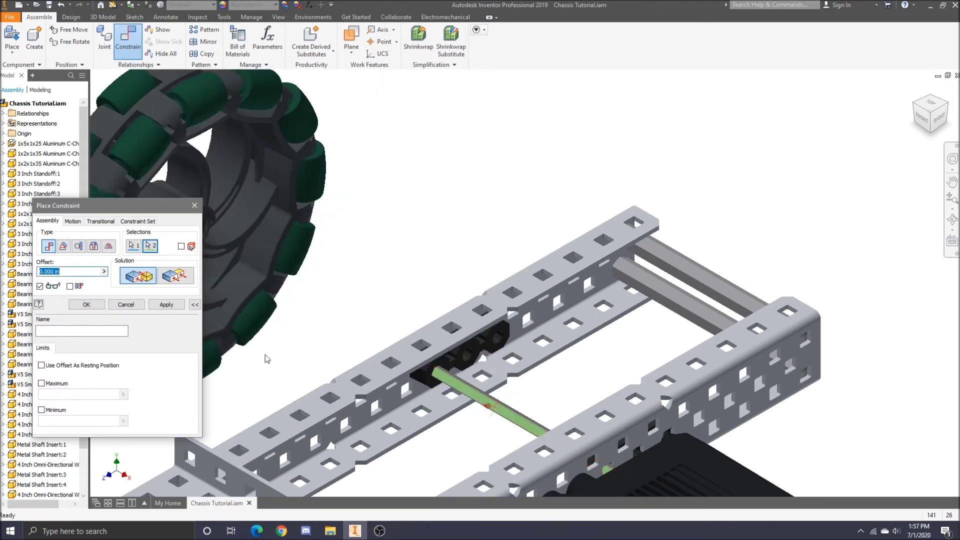
pyautogui.click(87, 305)
pyautogui.moveTo(181, 198); pyautogui.dragTo(476, 307)
# - Mate an inner square-bore face of the rear-right wheel's insert with the upper face of the rear-right drive shaft at 0.000 in offset
pyautogui.scroll(6, 541, 334)
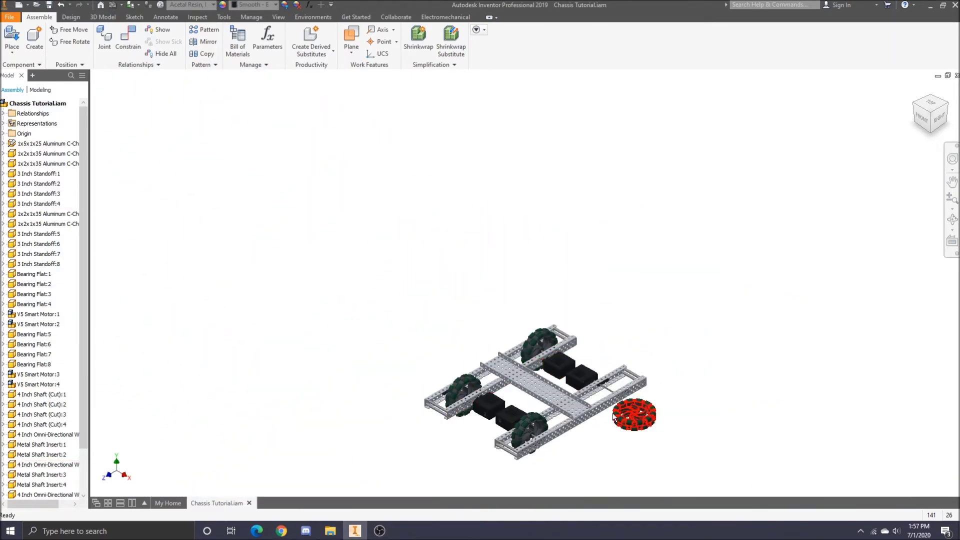
pyautogui.scroll(-10, 637, 410)
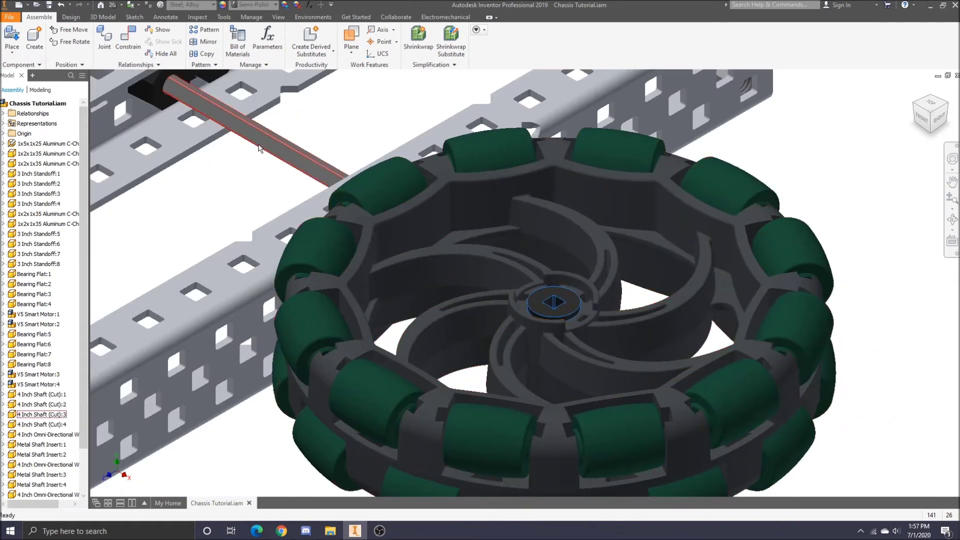
pyautogui.click(129, 38)
pyautogui.click(555, 307)
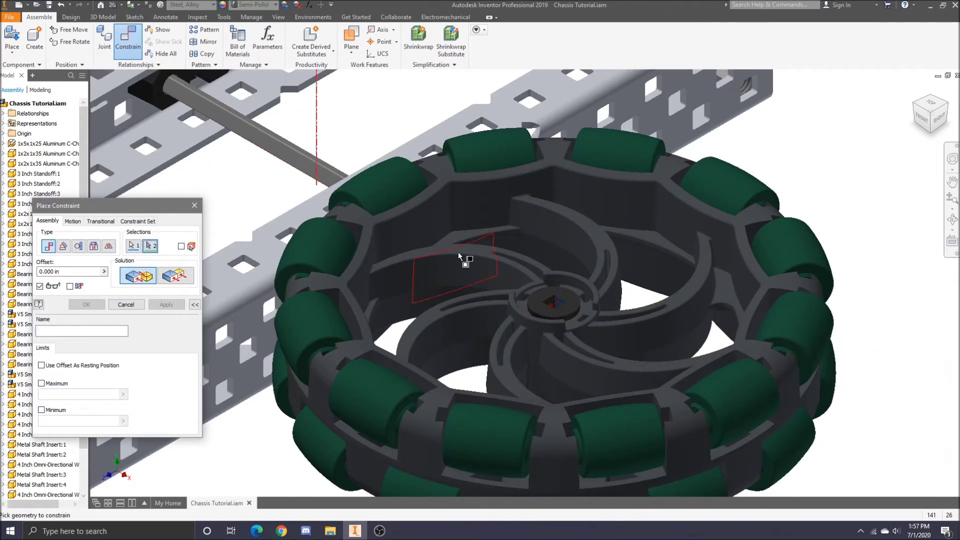
pyautogui.click(310, 154)
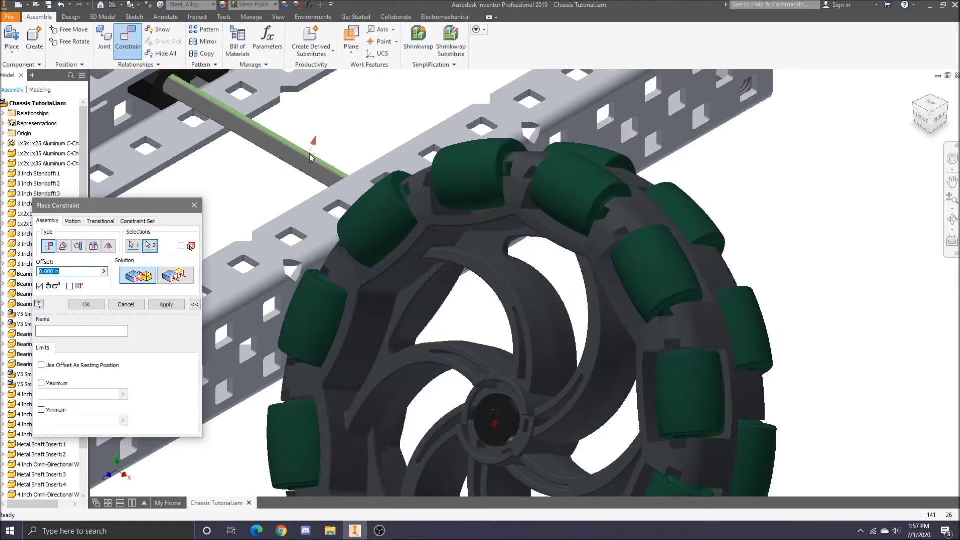
pyautogui.click(167, 305)
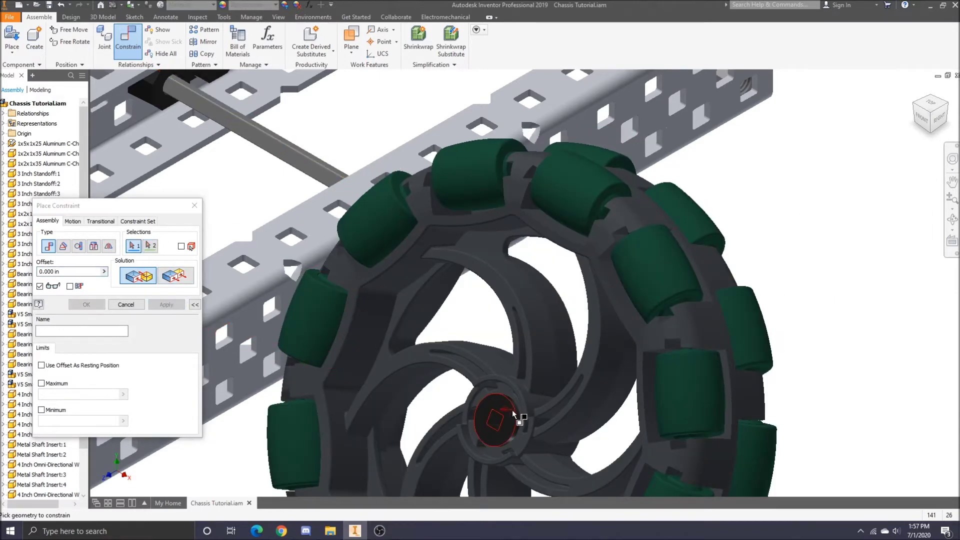
# - Mate a second bore face of the rear-right wheel's insert with the shaft's adjacent side face and slide the wheel between the right rails
pyautogui.click(495, 421)
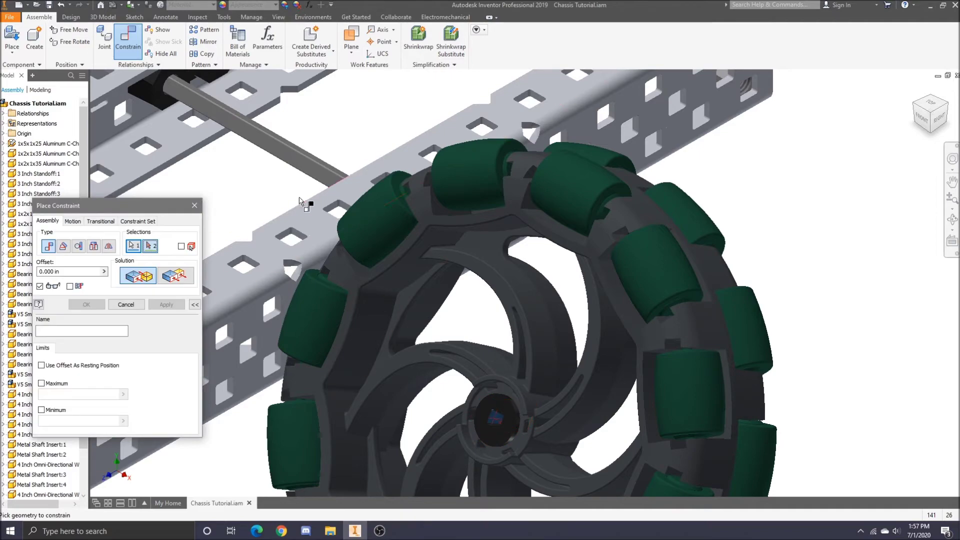
pyautogui.click(286, 152)
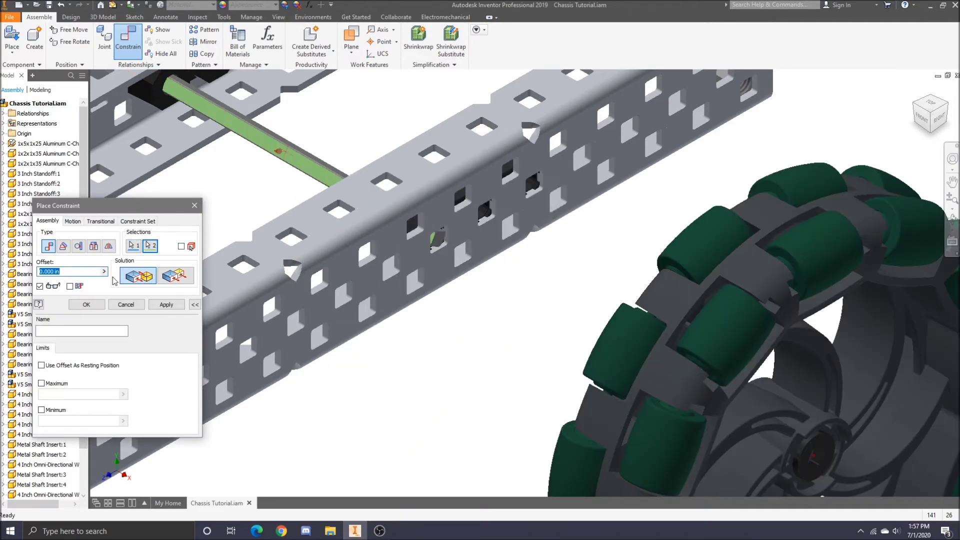
pyautogui.click(96, 306)
pyautogui.moveTo(745, 415); pyautogui.dragTo(210, 225)
pyautogui.click(916, 90)
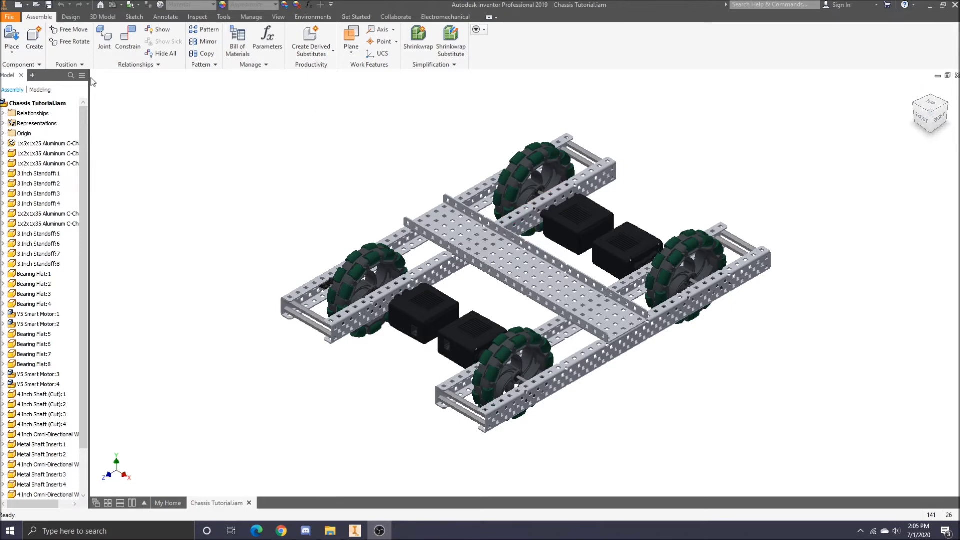
# - Start placing a component and open the Shaft Hardware folder inside Motion
pyautogui.click(11, 44)
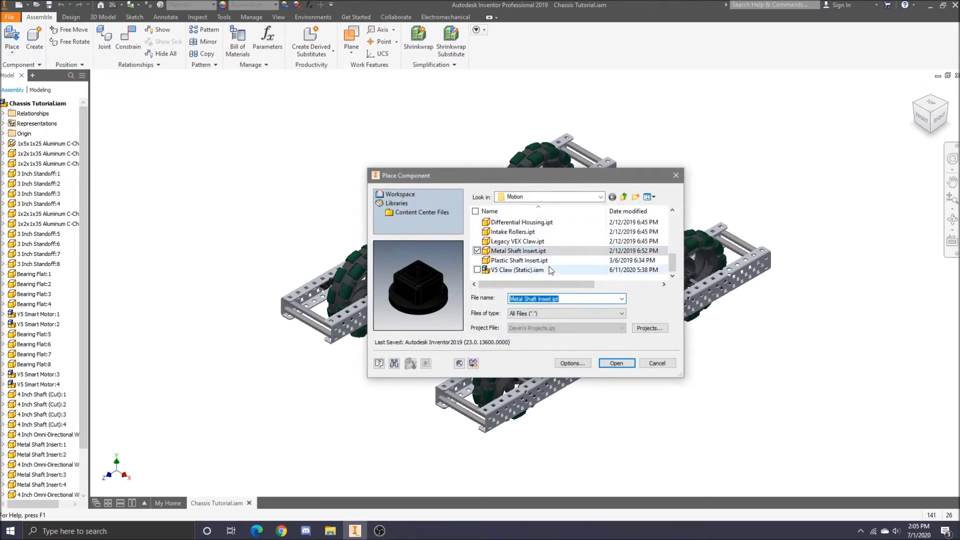
pyautogui.scroll(1, 558, 265)
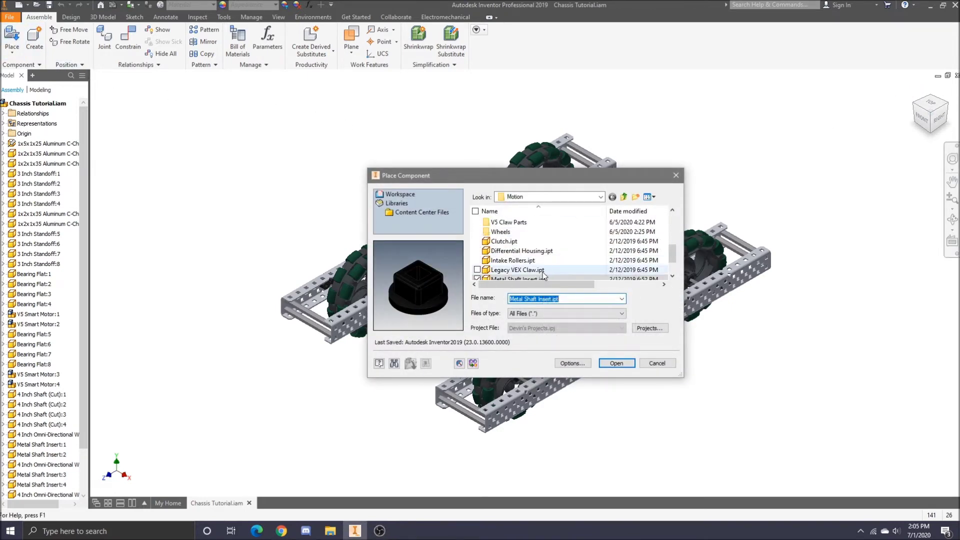
pyautogui.scroll(1, 540, 275)
pyautogui.scroll(2, 540, 273)
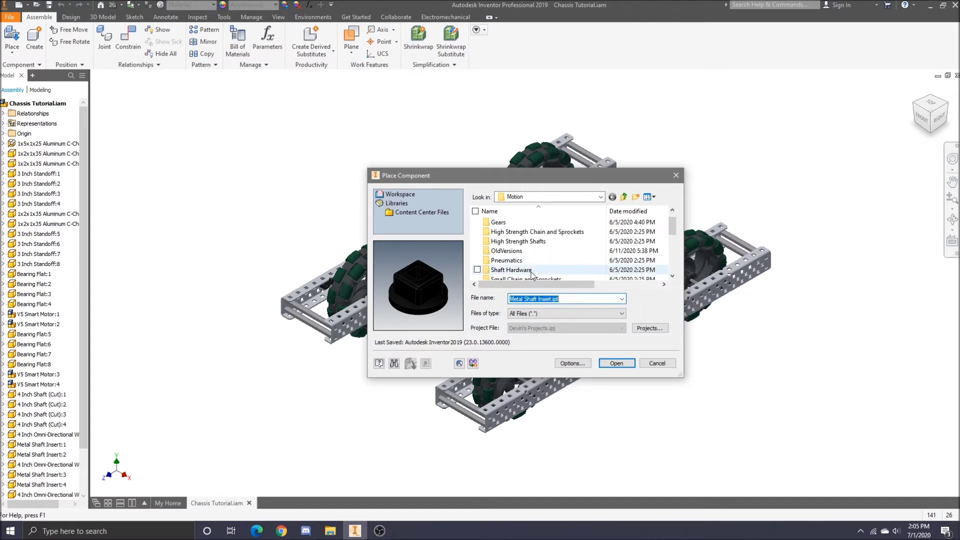
pyautogui.doubleClick(537, 271)
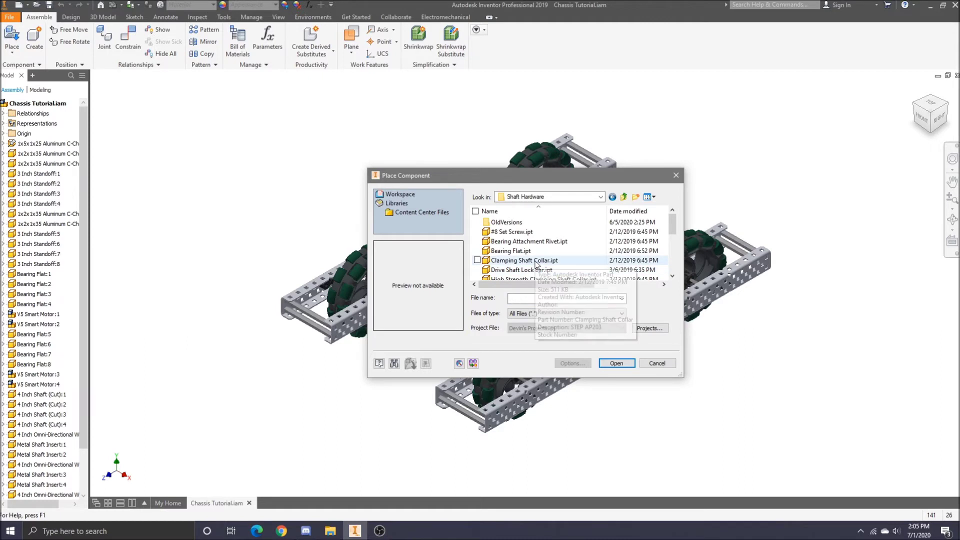
# - Place one Shaft Collar with Insert.ipt in the assembly beside the front-right wheel's outer rail
pyautogui.scroll(-3, 550, 251)
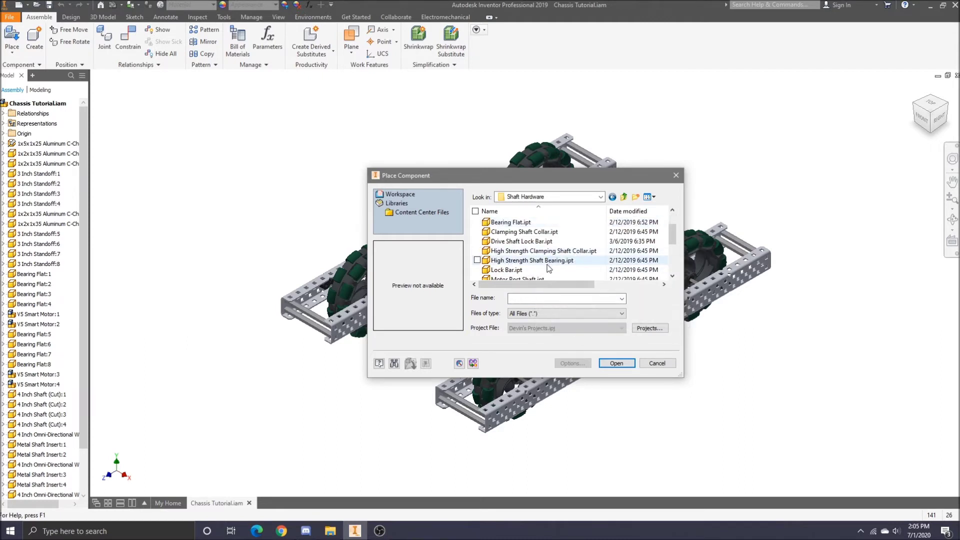
pyautogui.scroll(-2, 545, 278)
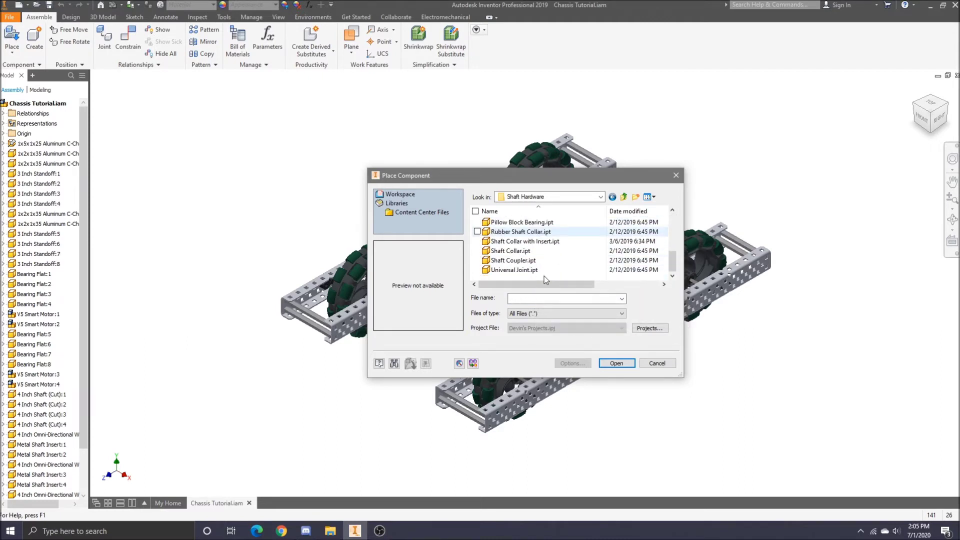
pyautogui.click(545, 243)
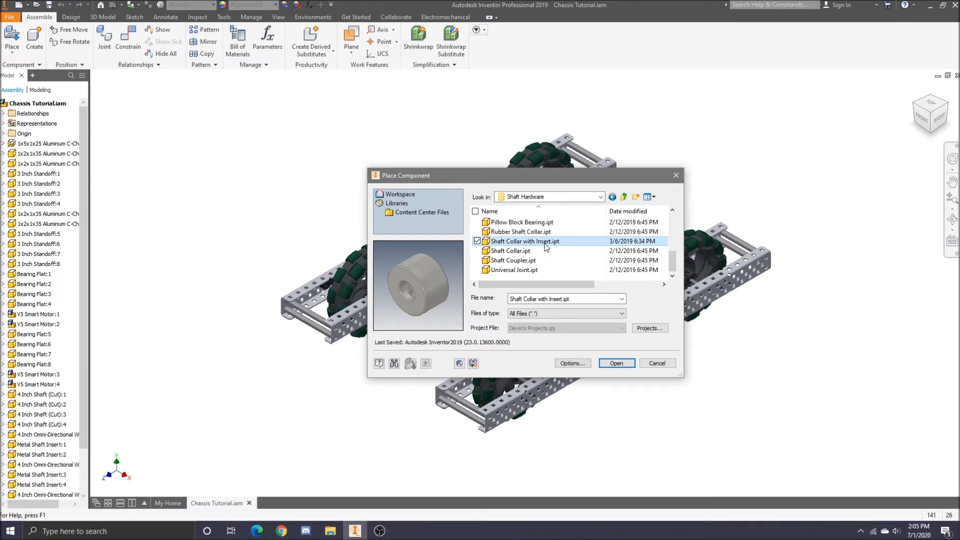
pyautogui.click(539, 251)
pyautogui.click(534, 245)
pyautogui.click(628, 363)
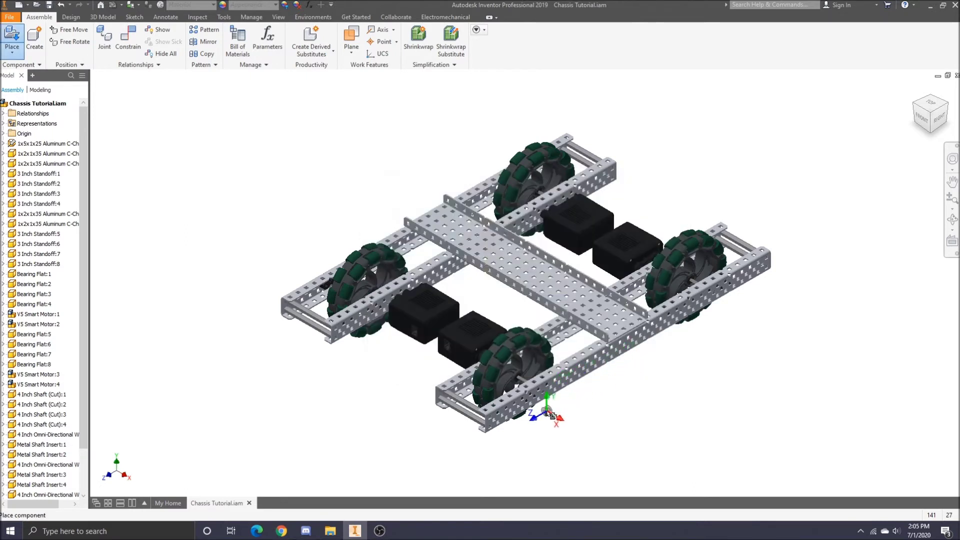
pyautogui.click(550, 414)
pyautogui.press('Escape')
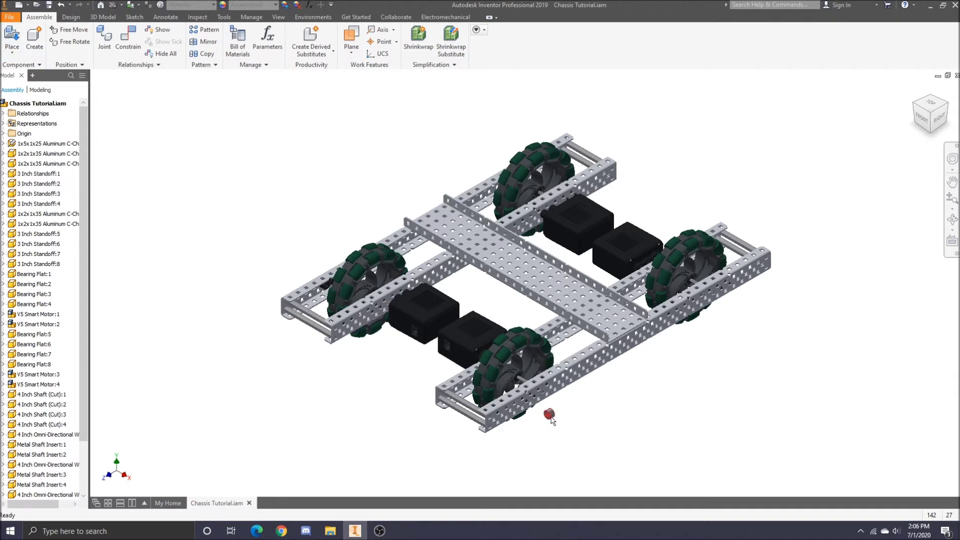
# - Move the loose shaft collar closer to the outer rail beside the front-right wheel
pyautogui.scroll(-10, 550, 418)
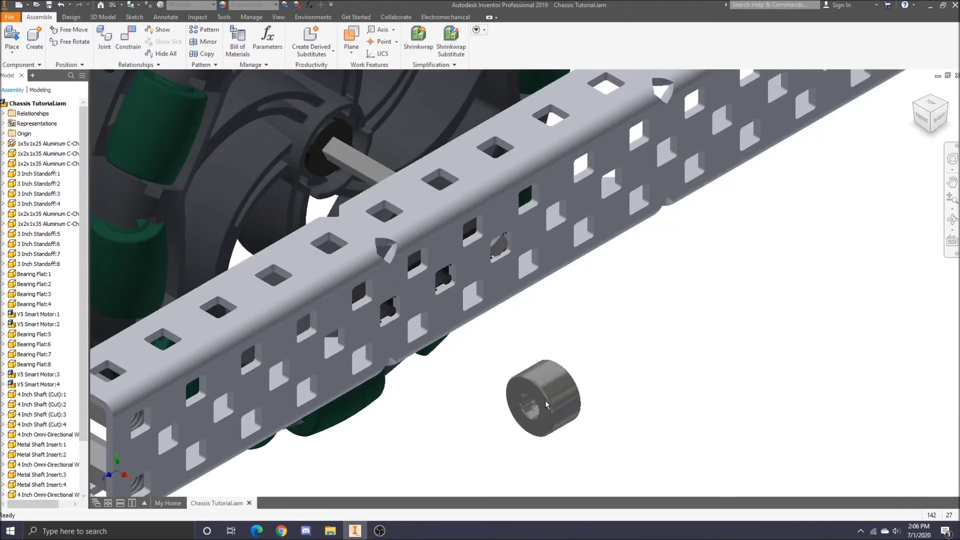
pyautogui.moveTo(538, 401); pyautogui.dragTo(552, 346)
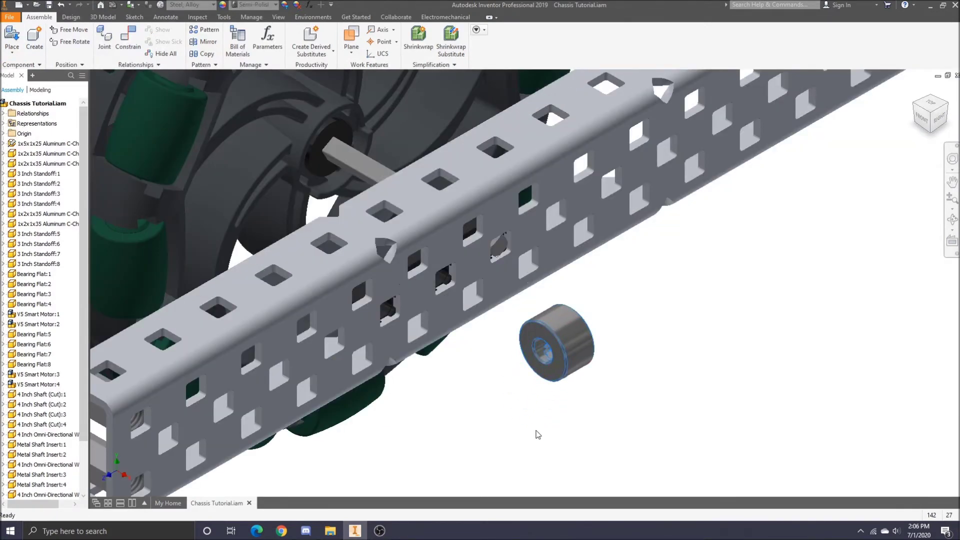
pyautogui.click(489, 380)
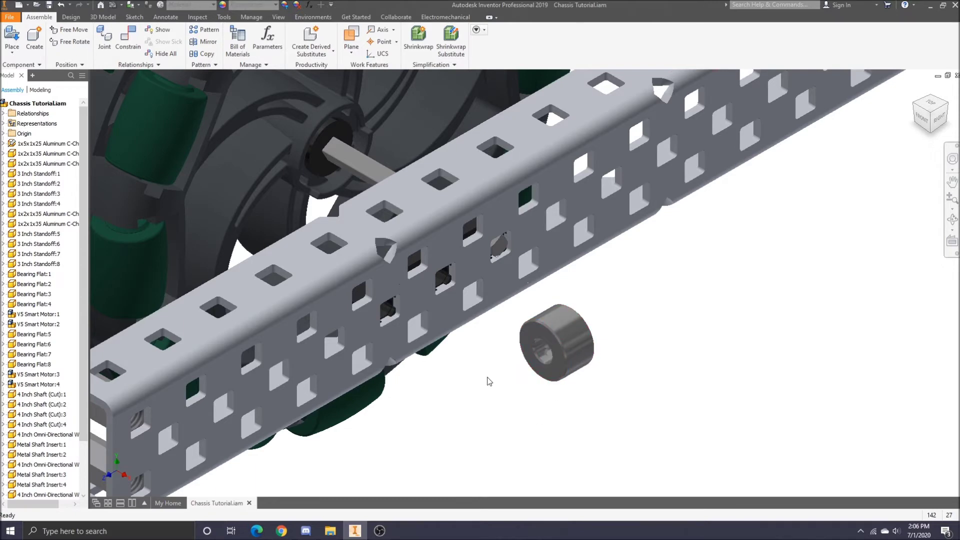
# - Start an Insert constraint with the circular edge of the shaft collar's bore as the first selection
pyautogui.click(128, 47)
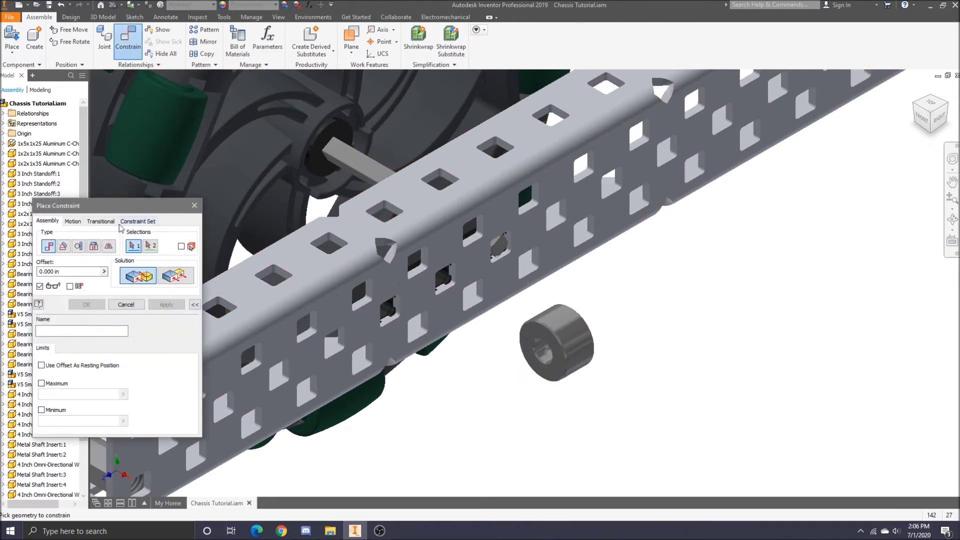
pyautogui.click(94, 246)
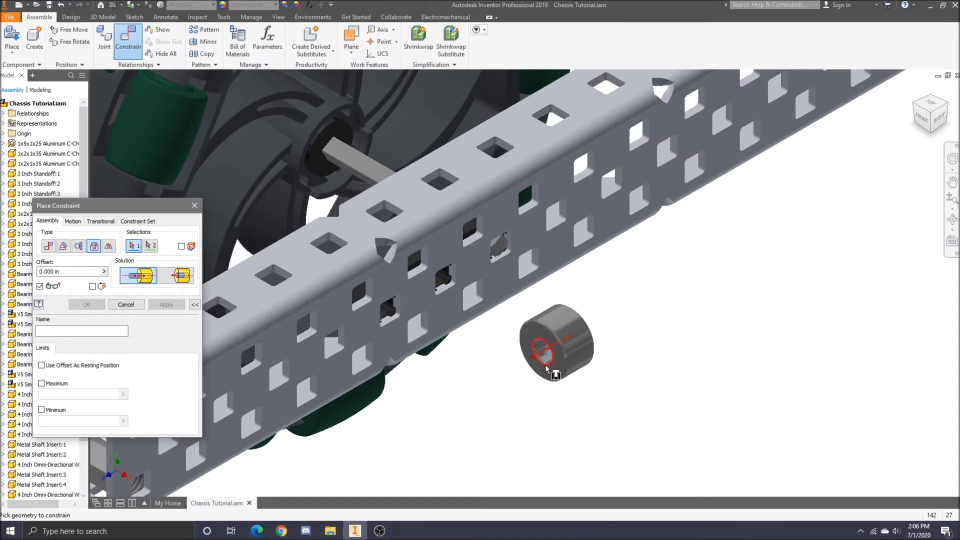
pyautogui.moveTo(546, 370)
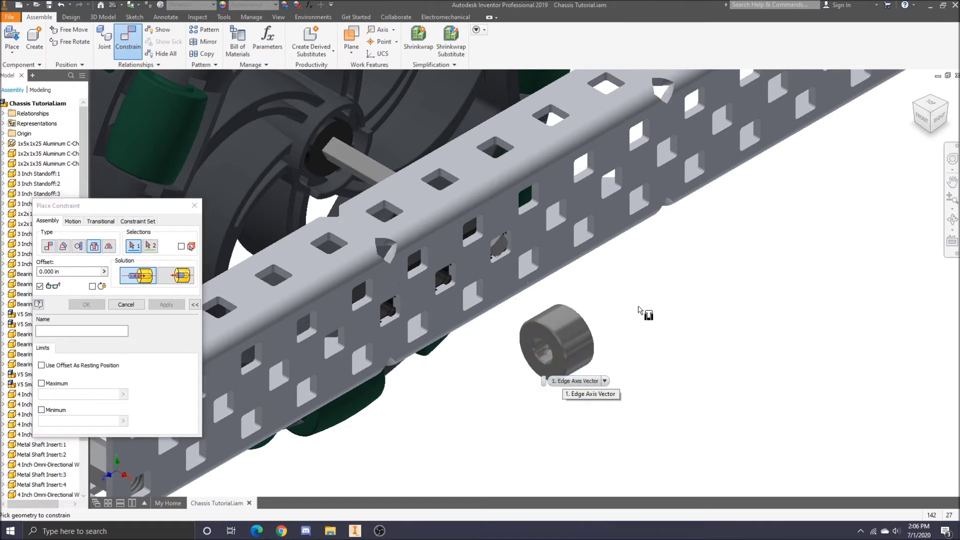
pyautogui.scroll(-3, 639, 320)
pyautogui.scroll(-5, 454, 406)
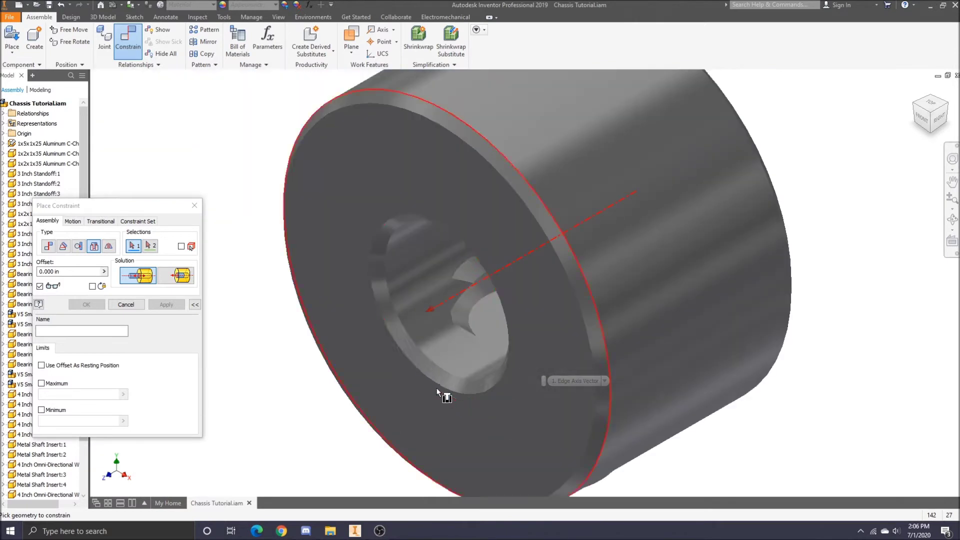
pyautogui.click(414, 368)
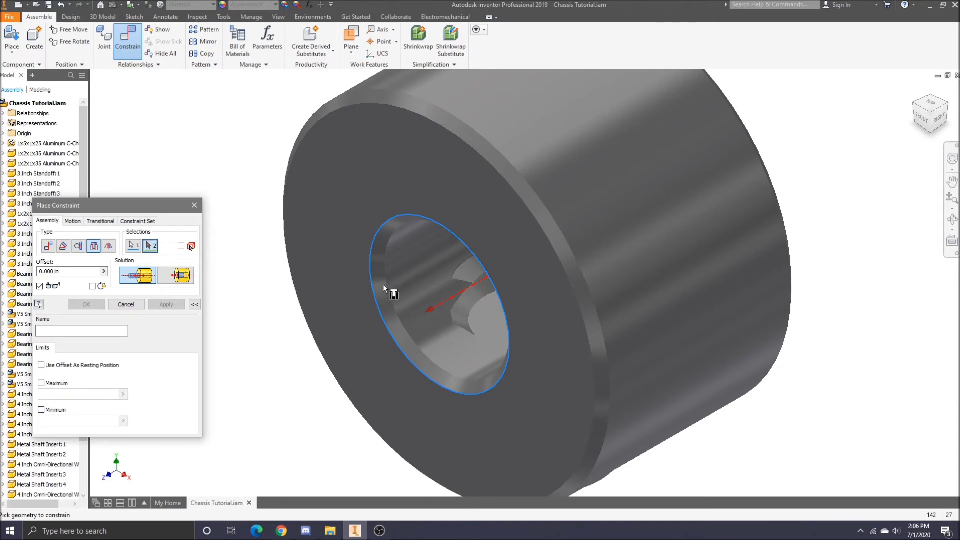
# - Insert the shaft collar against the bearing flat's shaft hole on the front-right outer rail at 0.000 in offset
pyautogui.click(914, 108)
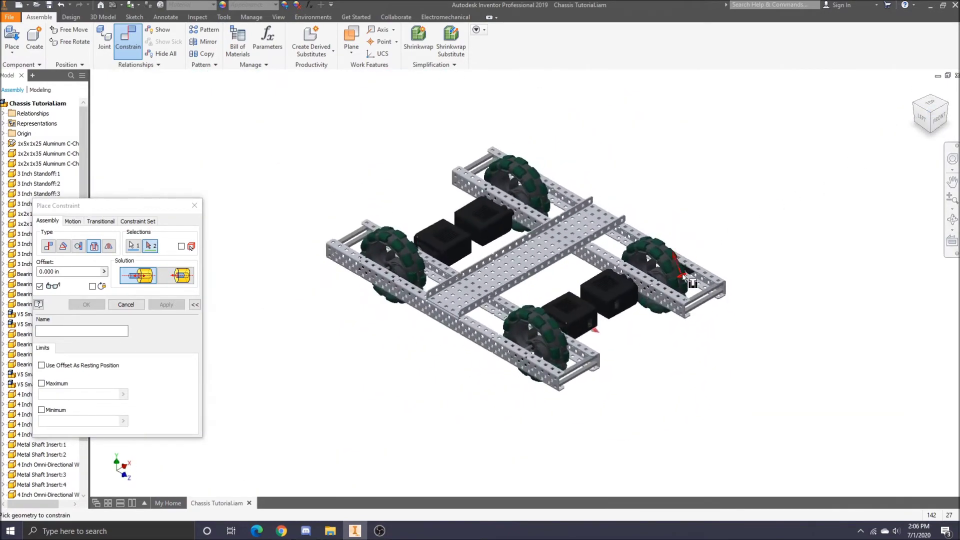
pyautogui.scroll(5, 701, 275)
pyautogui.scroll(3, 711, 271)
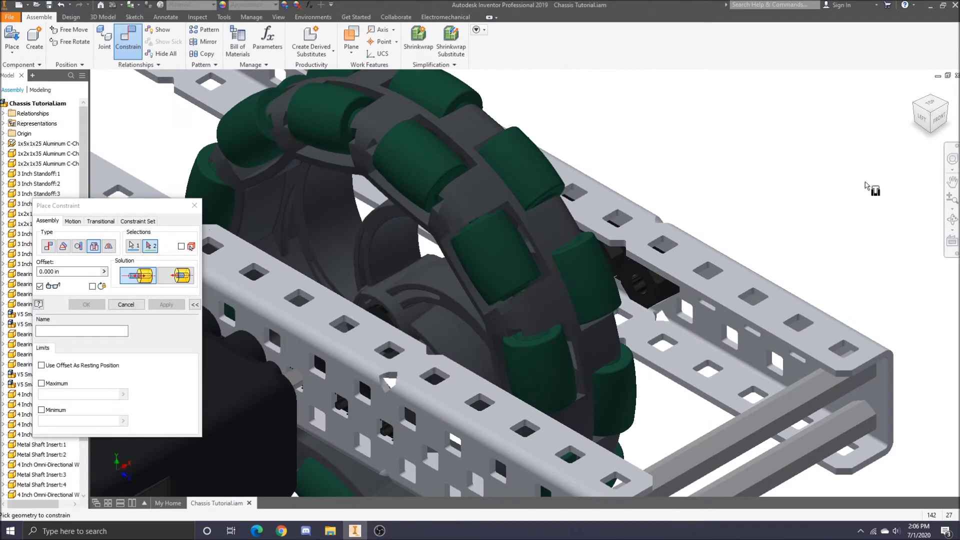
pyautogui.moveTo(936, 121)
pyautogui.mouseDown()
pyautogui.moveTo(922, 121)
pyautogui.moveTo(925, 136)
pyautogui.moveTo(926, 110)
pyautogui.moveTo(924, 121)
pyautogui.mouseUp()
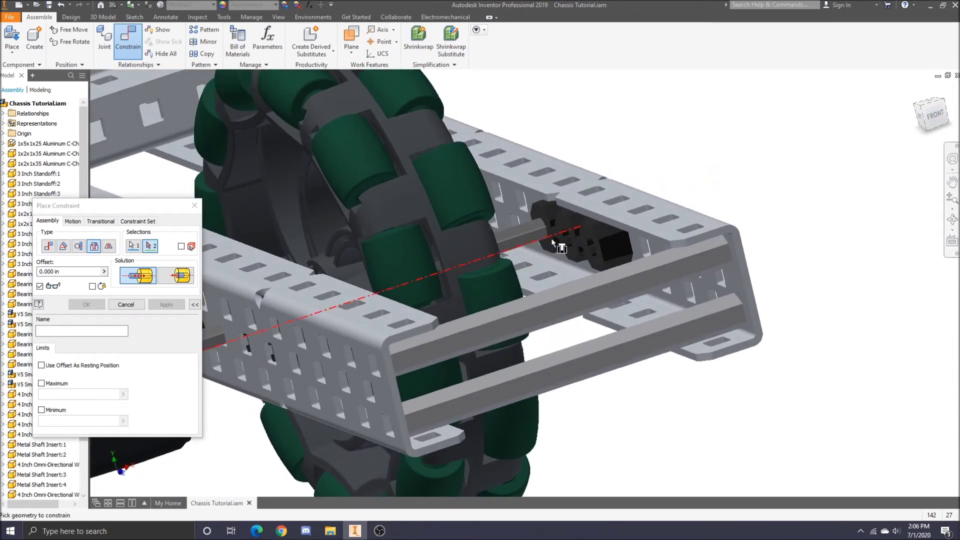
pyautogui.scroll(3, 548, 235)
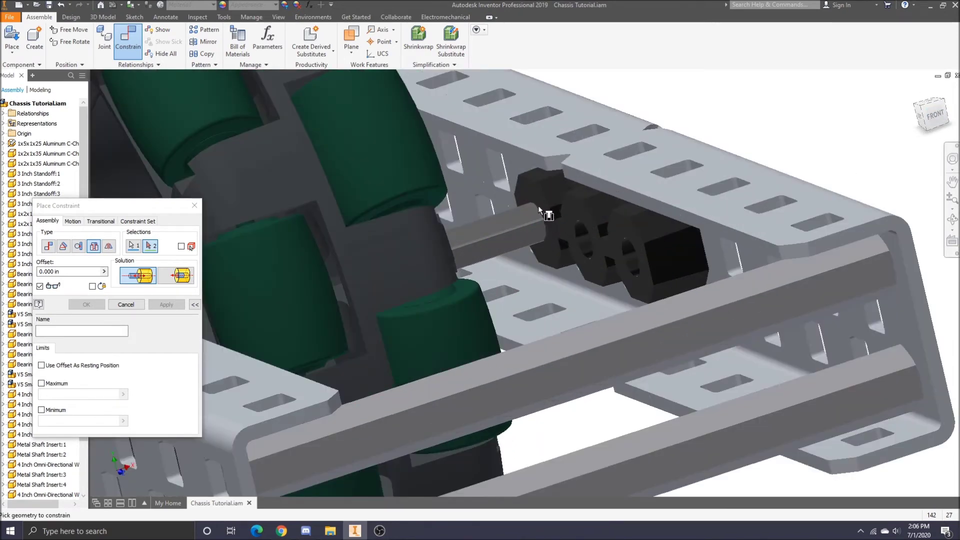
pyautogui.click(548, 239)
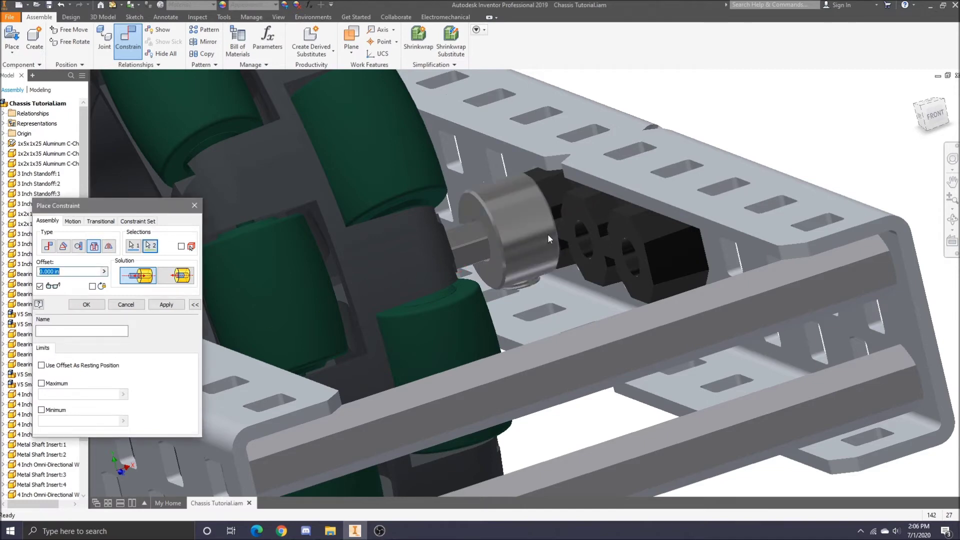
pyautogui.click(95, 305)
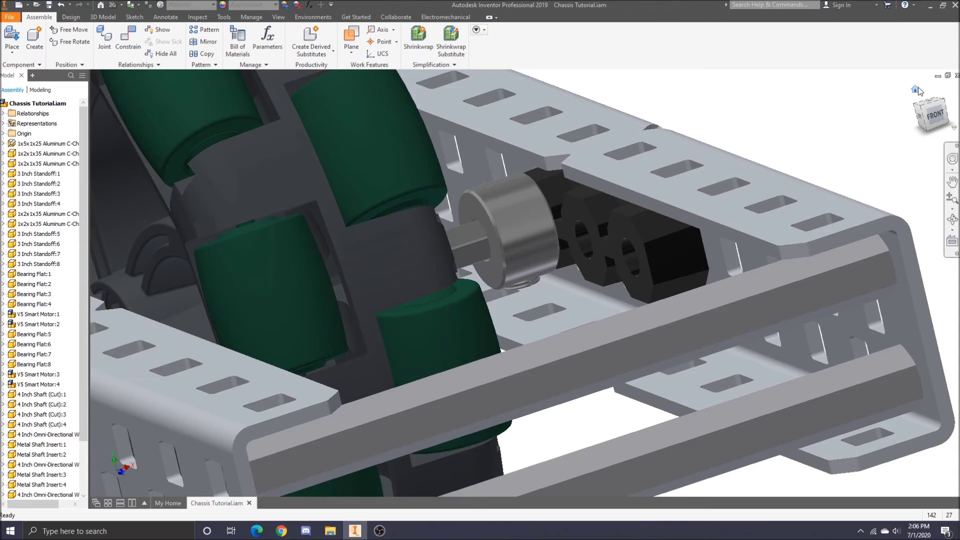
pyautogui.click(916, 88)
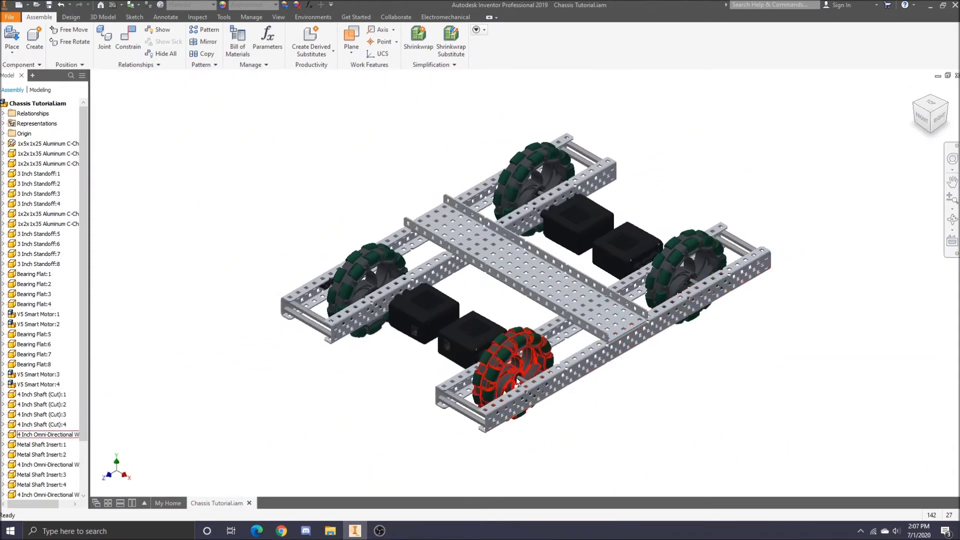
# - Slide the front-right omni-directional wheel inward along its shaft axis until it is clear of both rails, over the motor
pyautogui.click(518, 383)
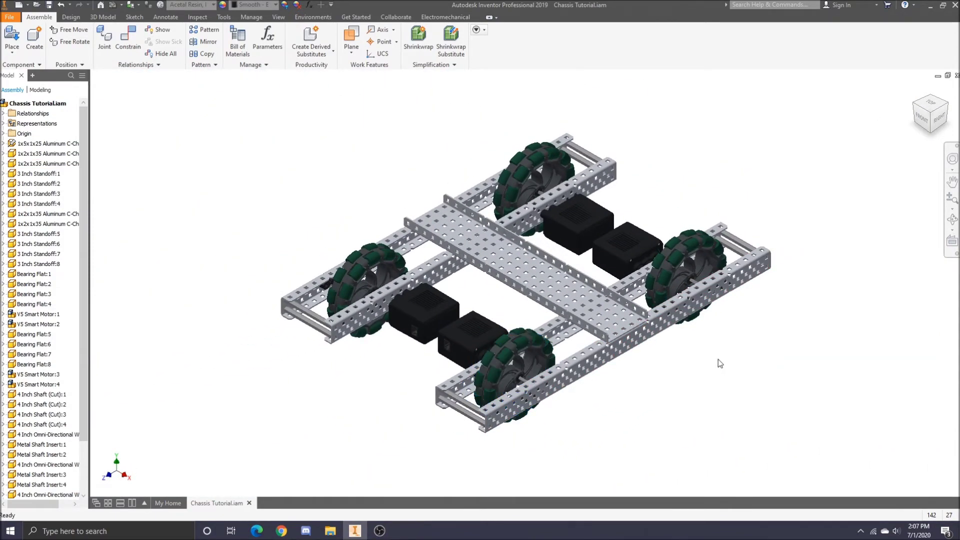
pyautogui.click(922, 120)
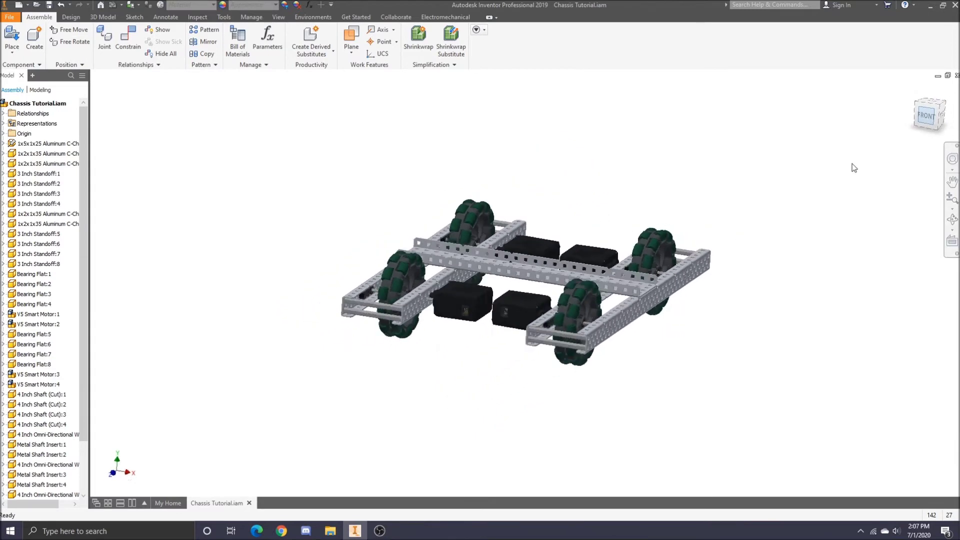
pyautogui.scroll(5, 628, 300)
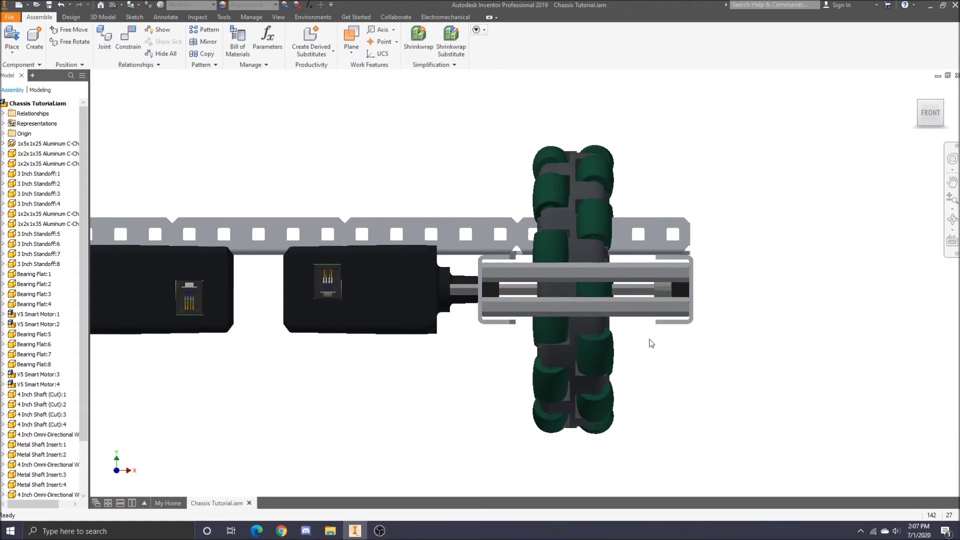
pyautogui.moveTo(575, 385); pyautogui.dragTo(439, 392)
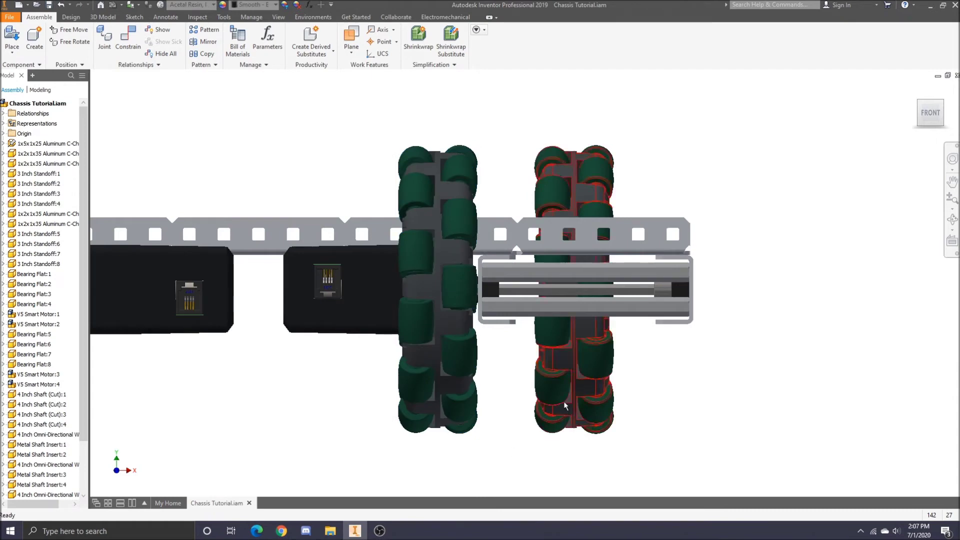
pyautogui.moveTo(422, 292); pyautogui.dragTo(304, 292)
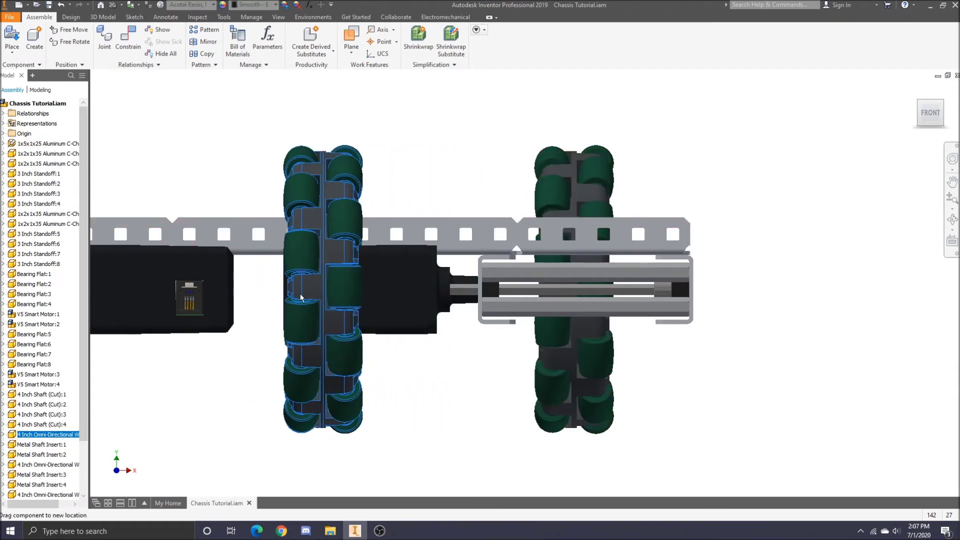
pyautogui.click(930, 89)
pyautogui.click(915, 91)
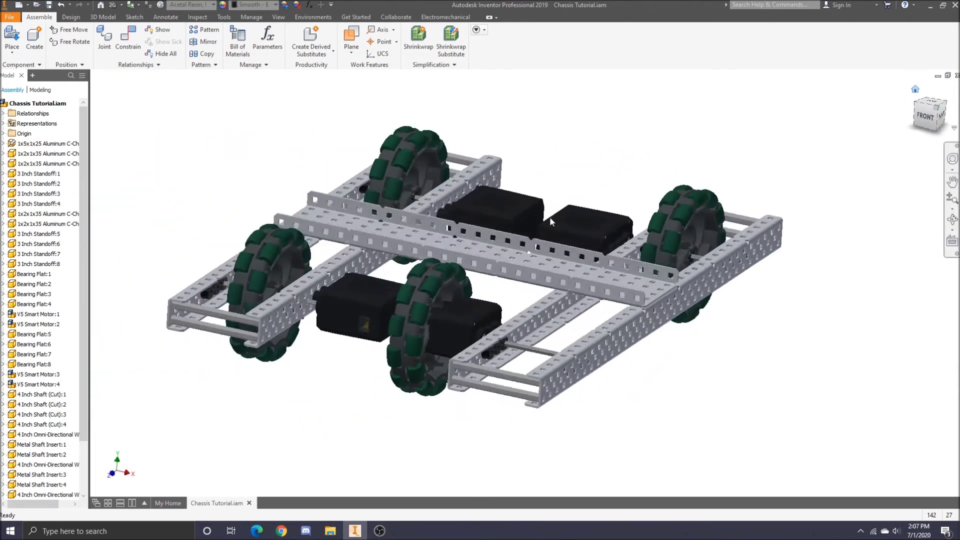
# - Start placing a component and browse to the Spacers folder within the Motion library
pyautogui.click(40, 43)
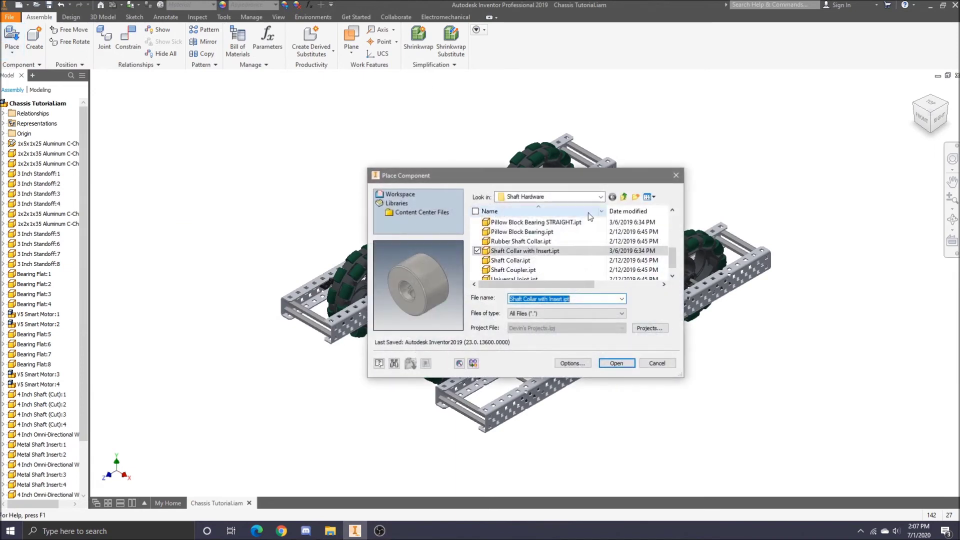
pyautogui.scroll(4, 588, 255)
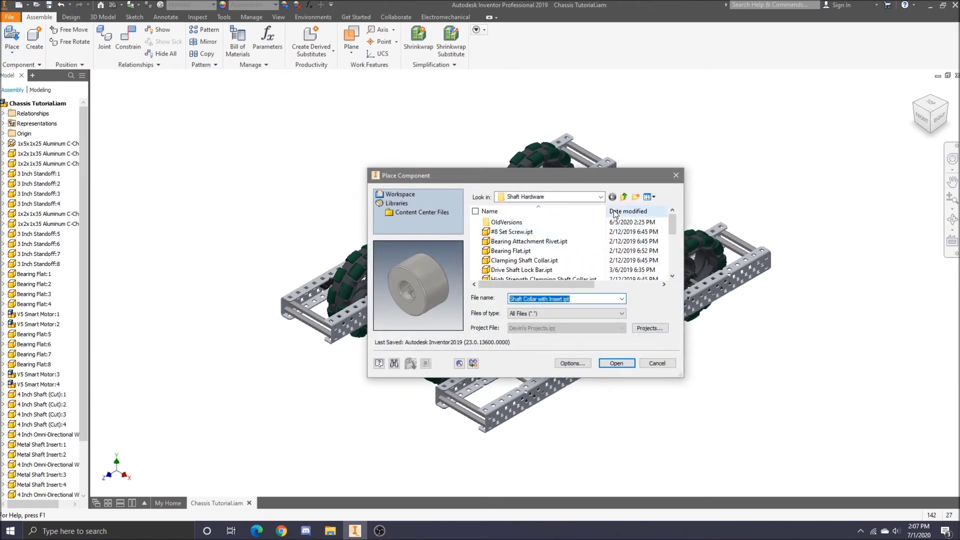
pyautogui.click(623, 197)
pyautogui.scroll(-1, 543, 253)
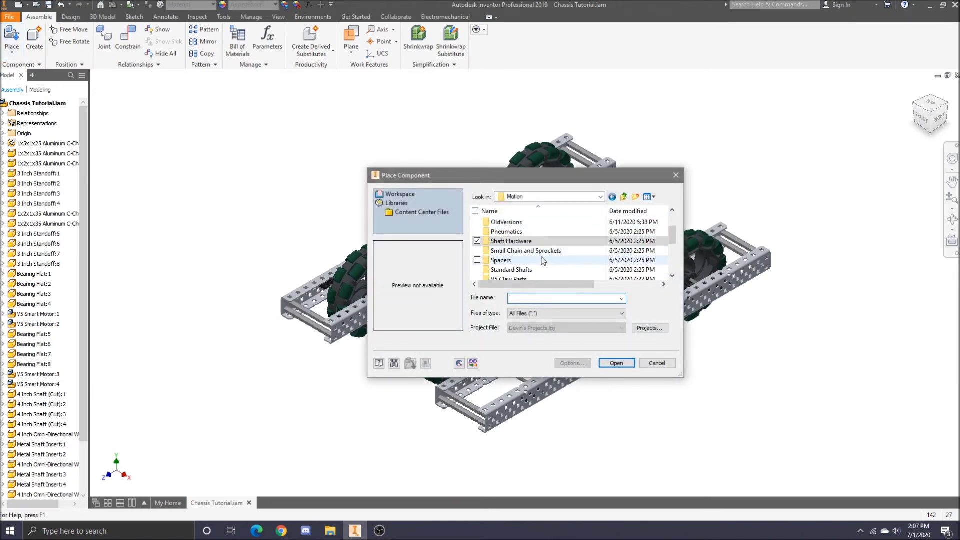
pyautogui.doubleClick(530, 261)
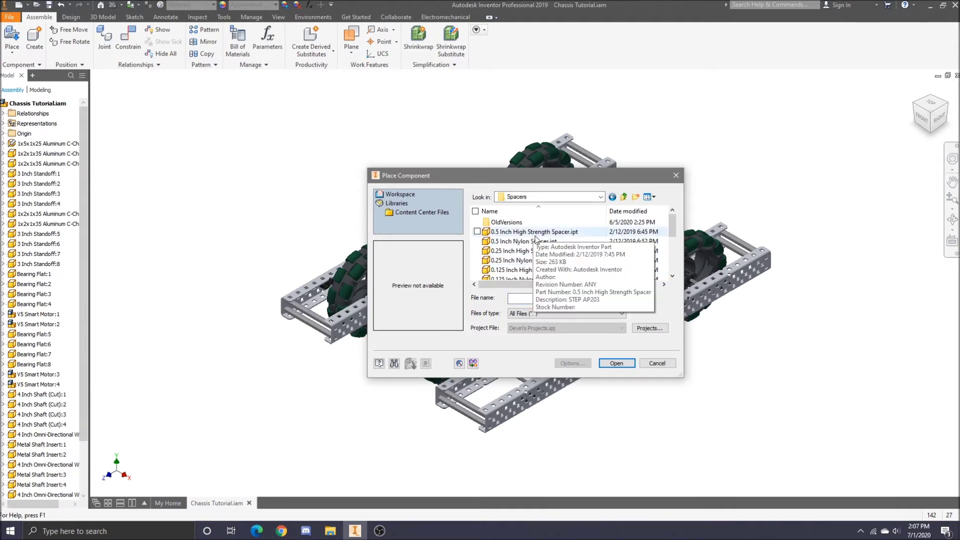
# - Place one 0.5 Inch Nylon Spacer.ipt between the front-right rails, near the exposed drive shaft
pyautogui.click(539, 243)
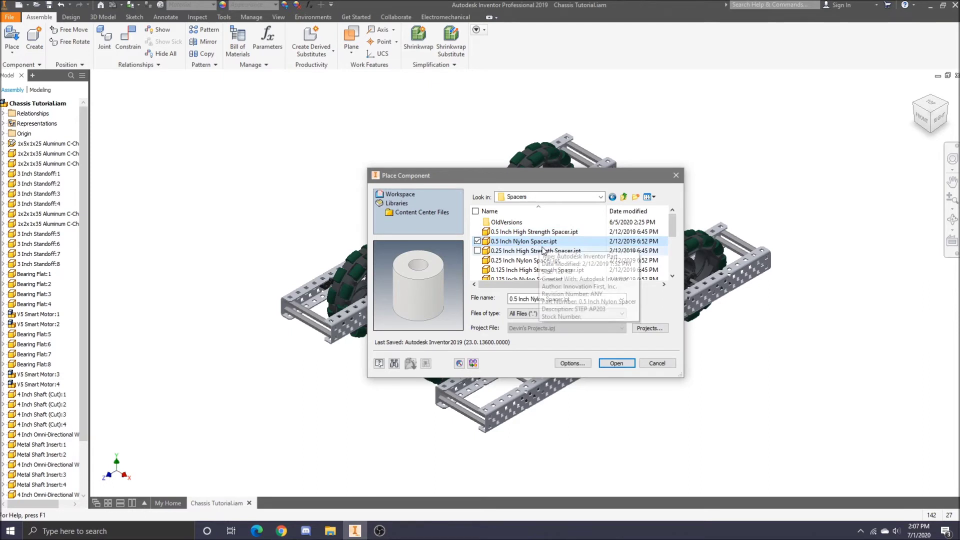
pyautogui.press('Up')
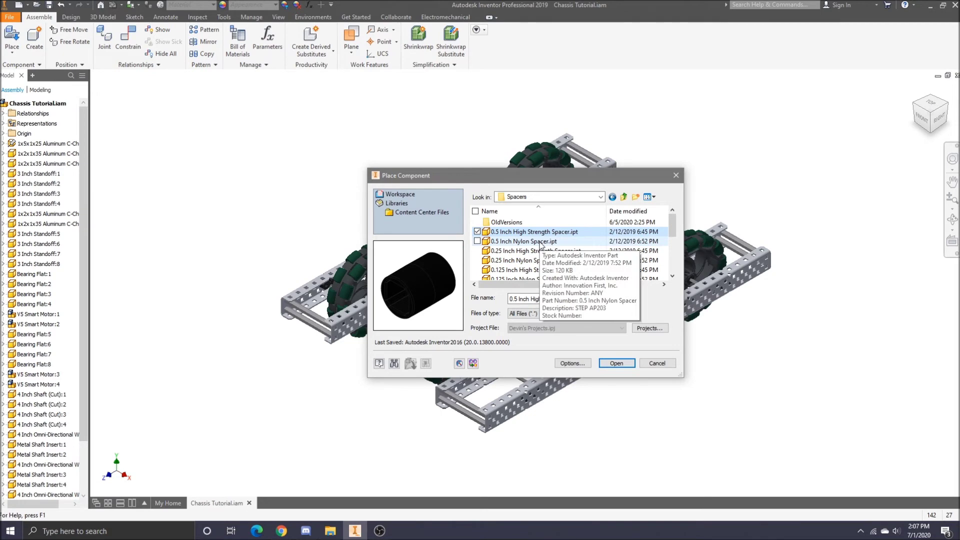
pyautogui.click(540, 243)
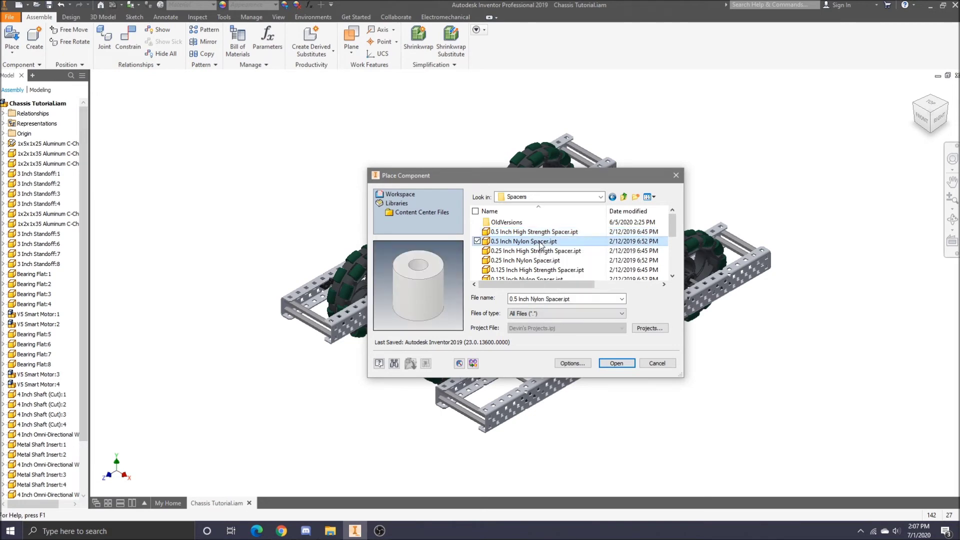
pyautogui.click(616, 364)
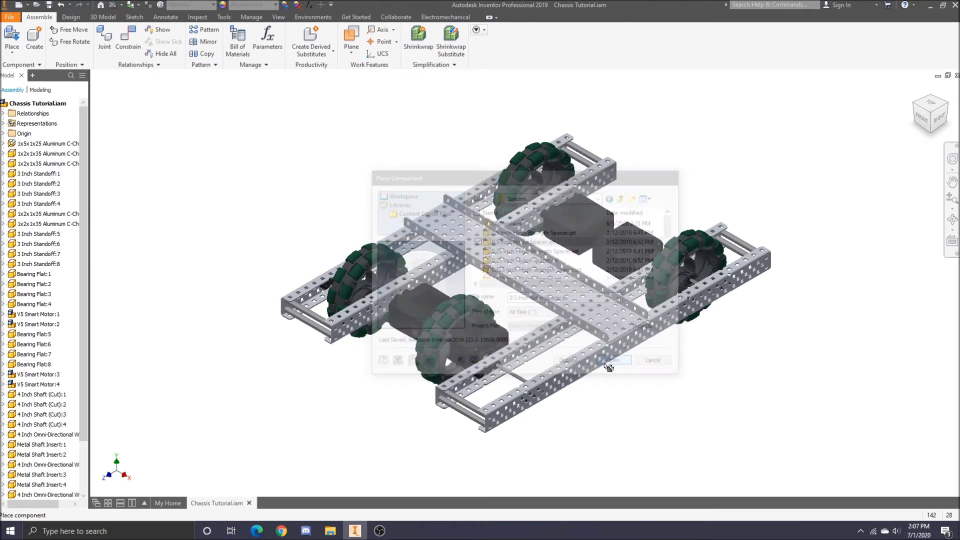
pyautogui.click(498, 390)
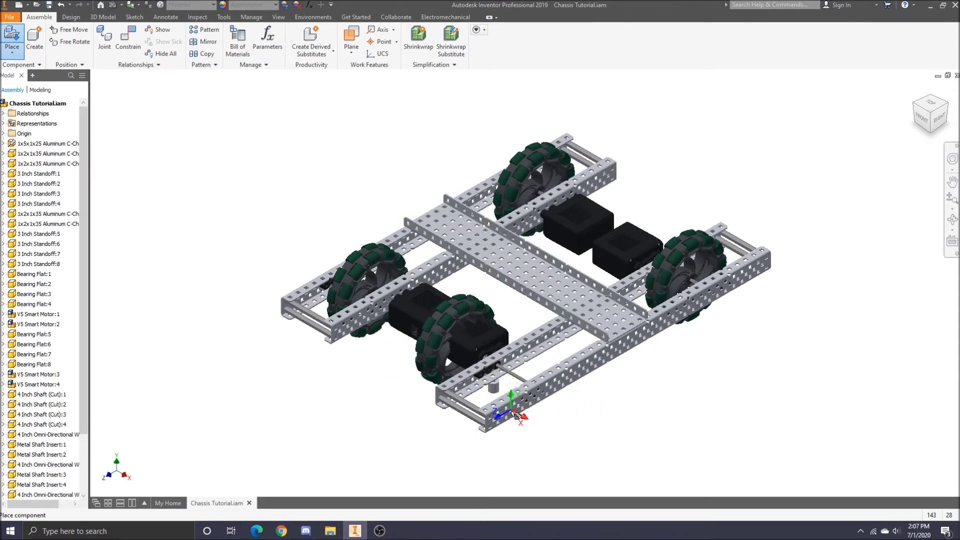
pyautogui.press('Escape')
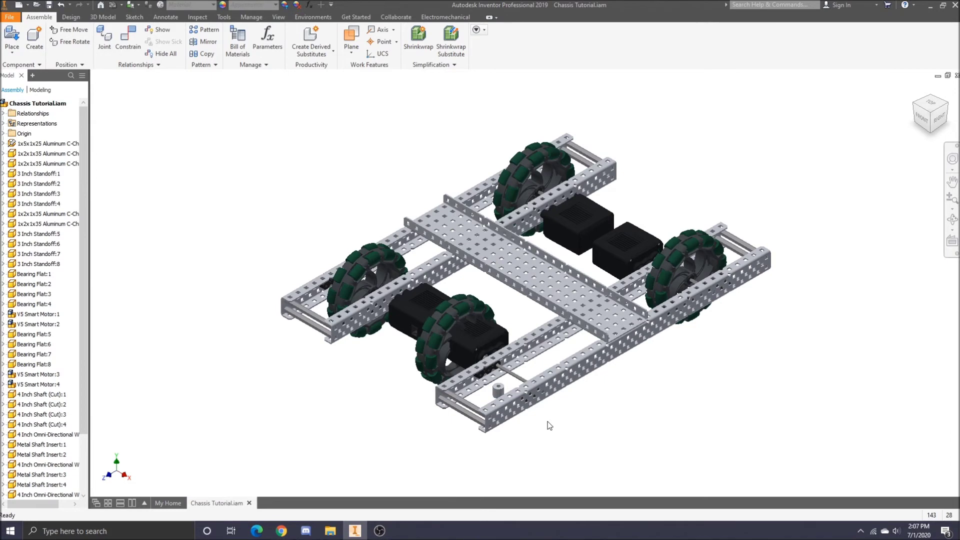
# - Insert the nylon spacer's bore edge against the shaft collar's inner face on the front-right shaft at 0.000 in offset
pyautogui.scroll(8, 505, 389)
pyautogui.click(128, 36)
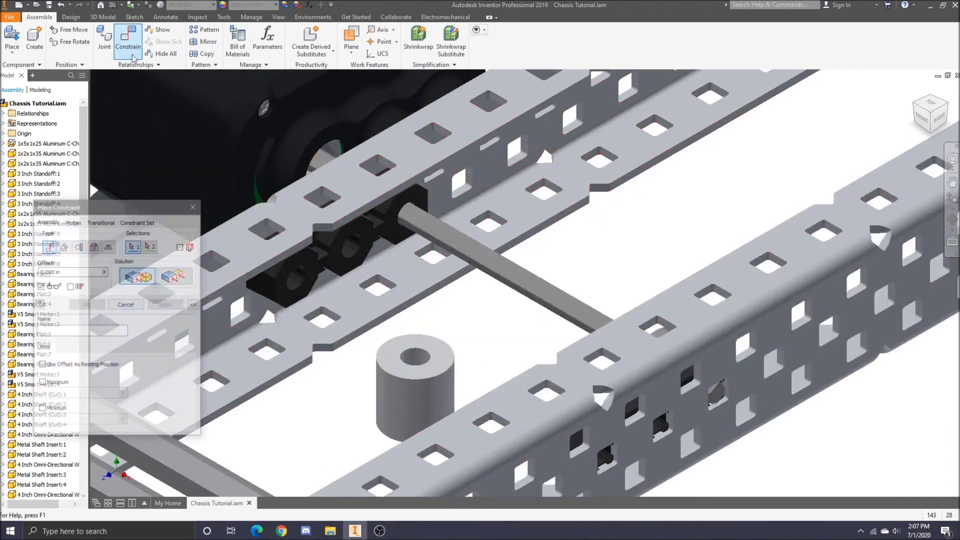
pyautogui.click(424, 357)
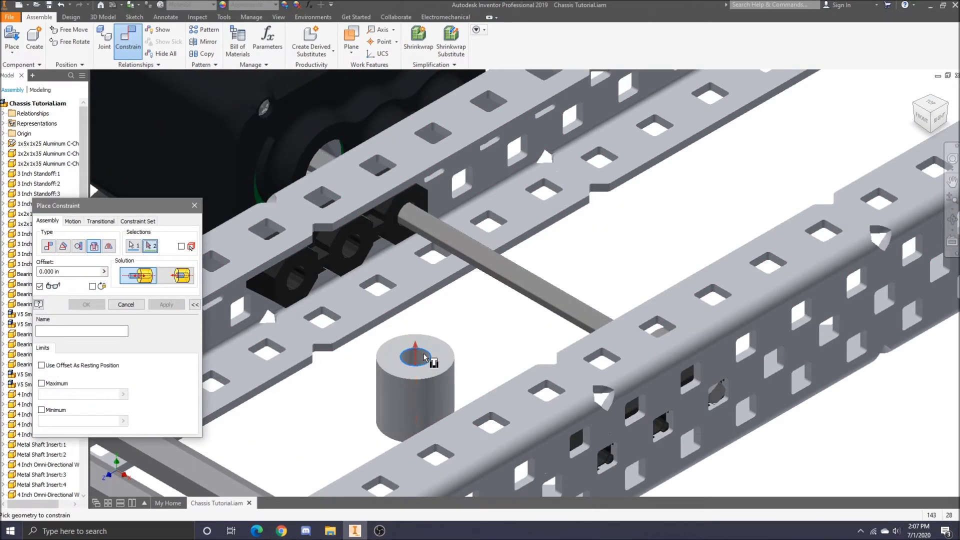
pyautogui.click(916, 110)
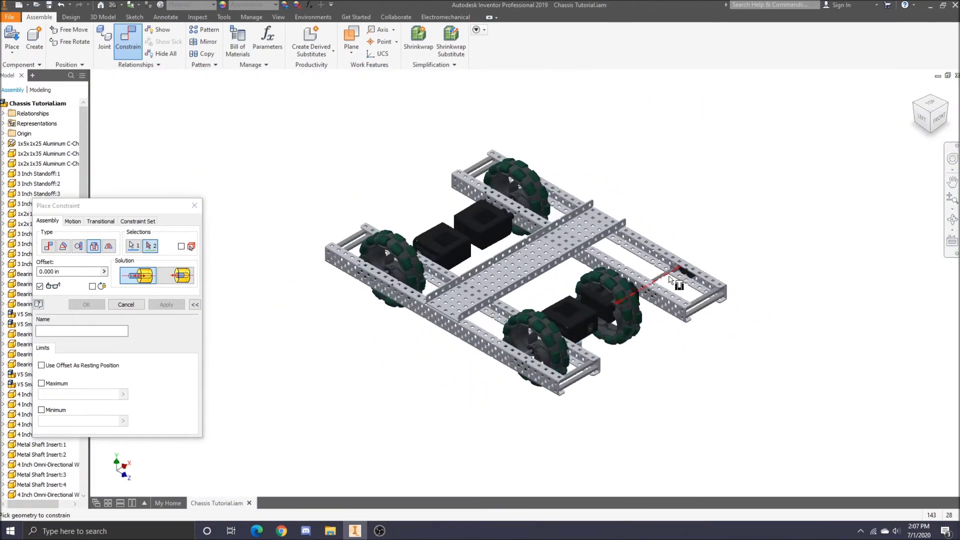
pyautogui.scroll(10, 674, 279)
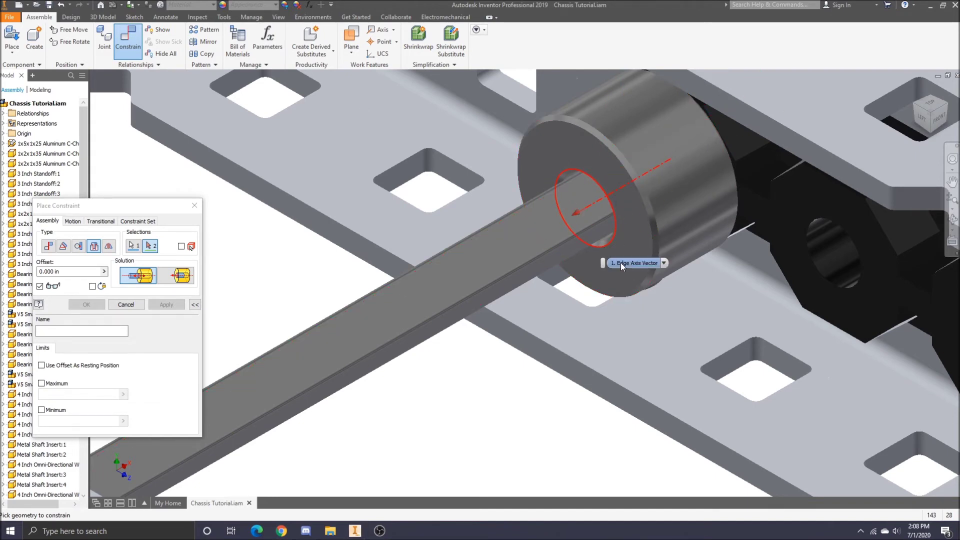
pyautogui.click(611, 244)
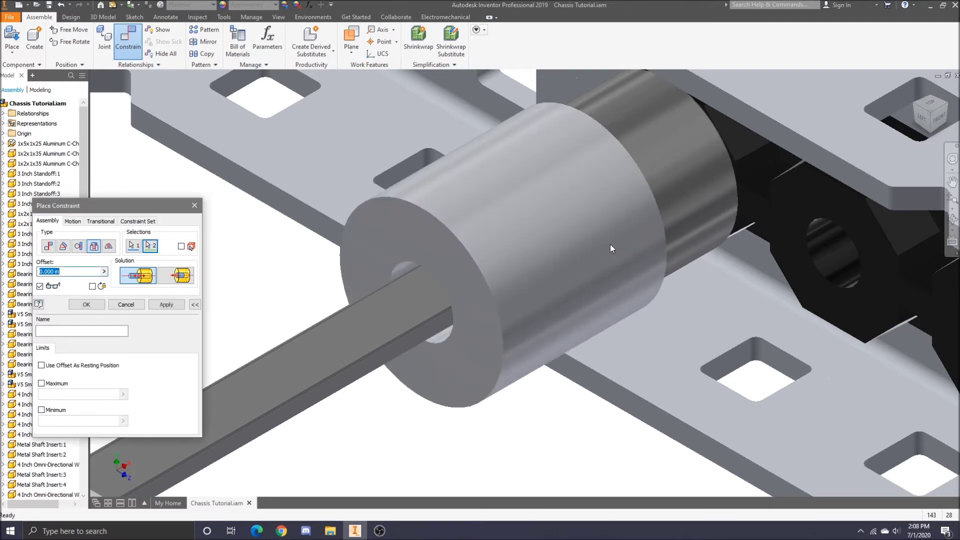
pyautogui.click(102, 306)
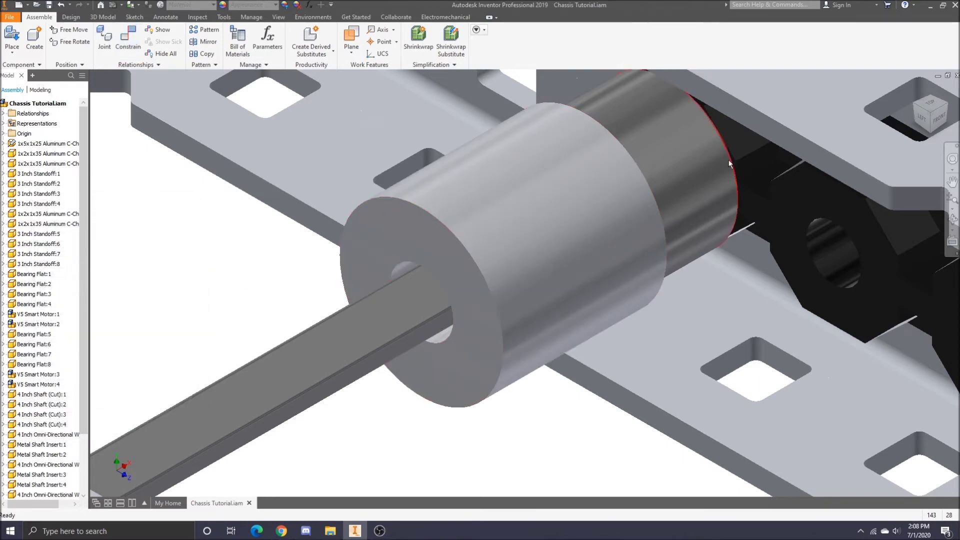
# - Slide the front-right wheel back between its two rails, leaving a gap between the wheel and the nylon spacer
pyautogui.click(940, 120)
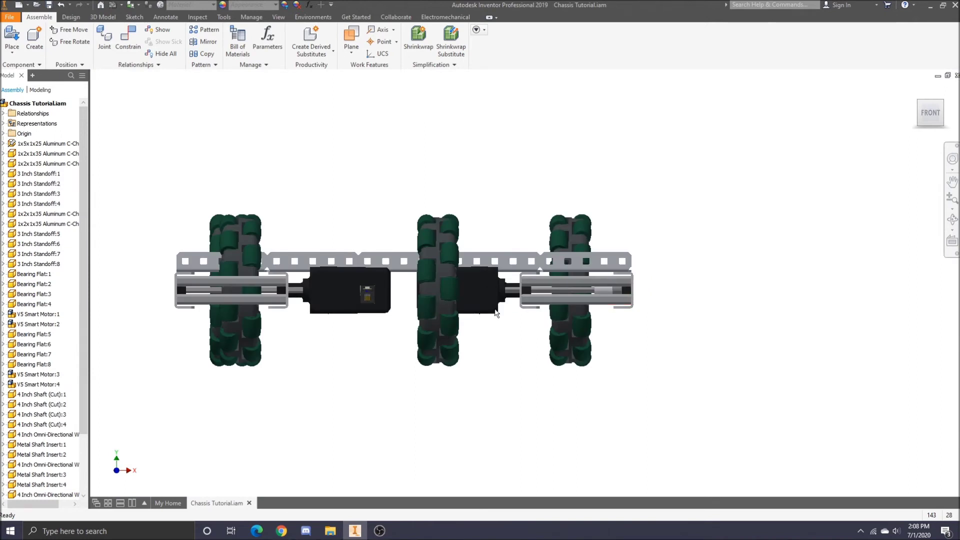
pyautogui.moveTo(450, 326); pyautogui.dragTo(565, 330)
pyautogui.scroll(5, 610, 287)
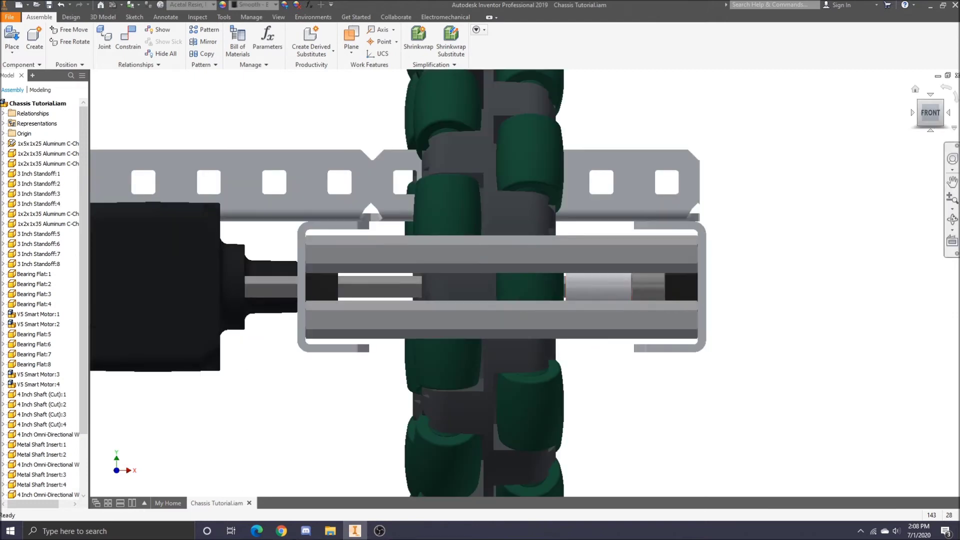
pyautogui.keyDown('shift'); pyautogui.moveTo(545, 392); pyautogui.dragTo(488, 410, button='middle'); pyautogui.keyUp('shift')
pyautogui.moveTo(488, 411); pyautogui.dragTo(478, 420)
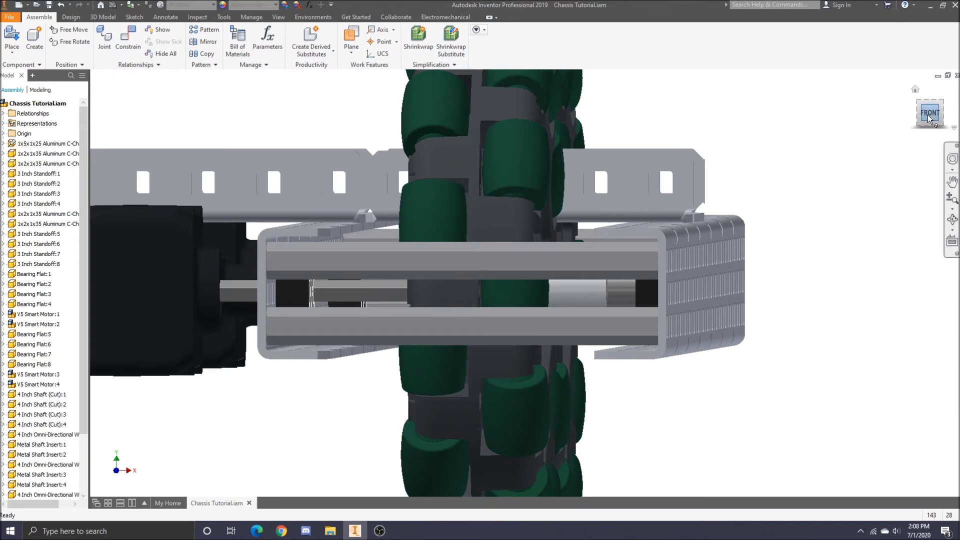
pyautogui.click(928, 115)
pyautogui.scroll(5, 616, 292)
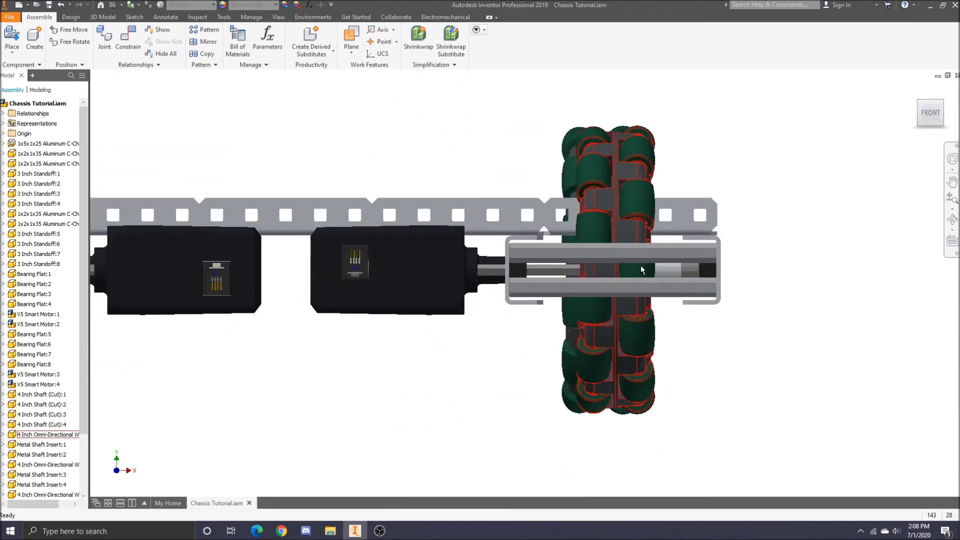
pyautogui.moveTo(622, 206); pyautogui.dragTo(573, 218)
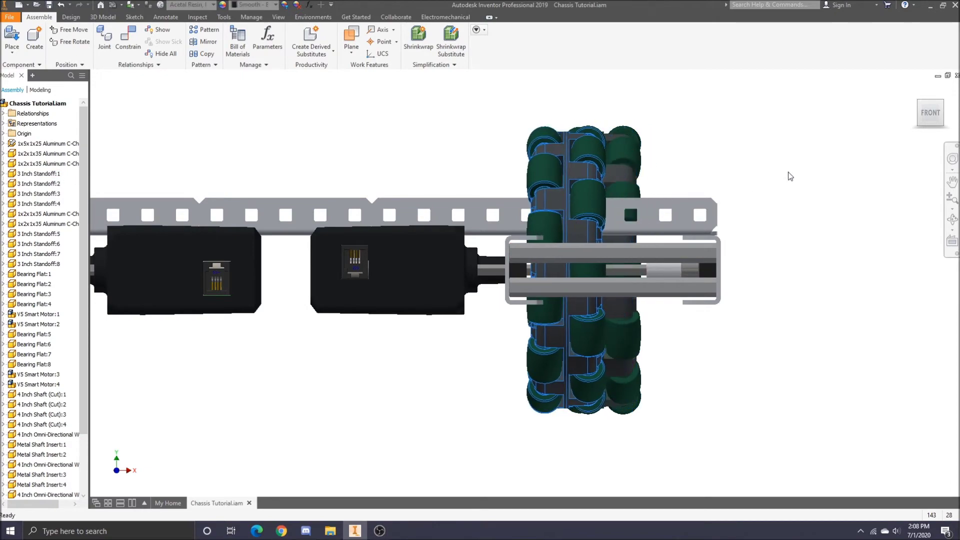
# - Shift the front-right wheel slightly farther inward along the shaft, away from the nylon spacer
pyautogui.click(915, 91)
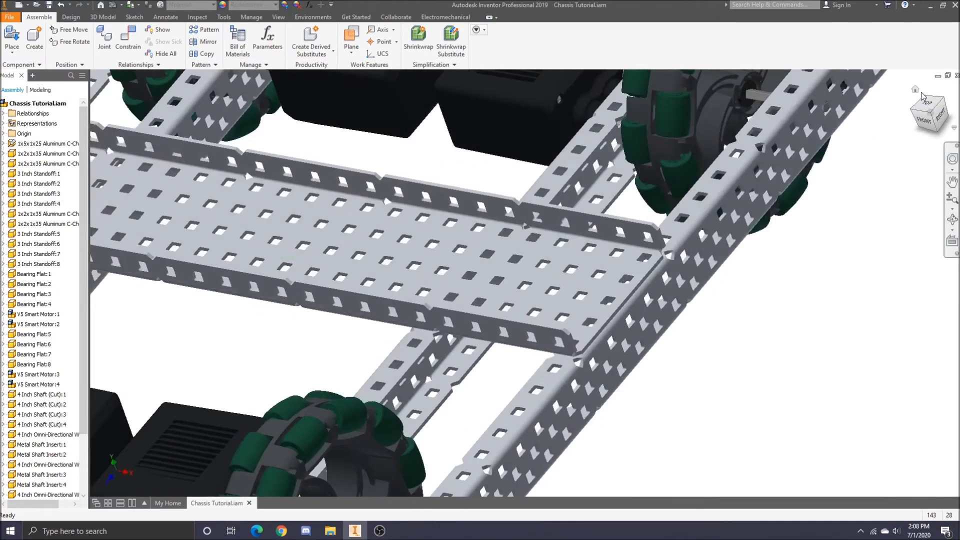
pyautogui.scroll(10, 508, 358)
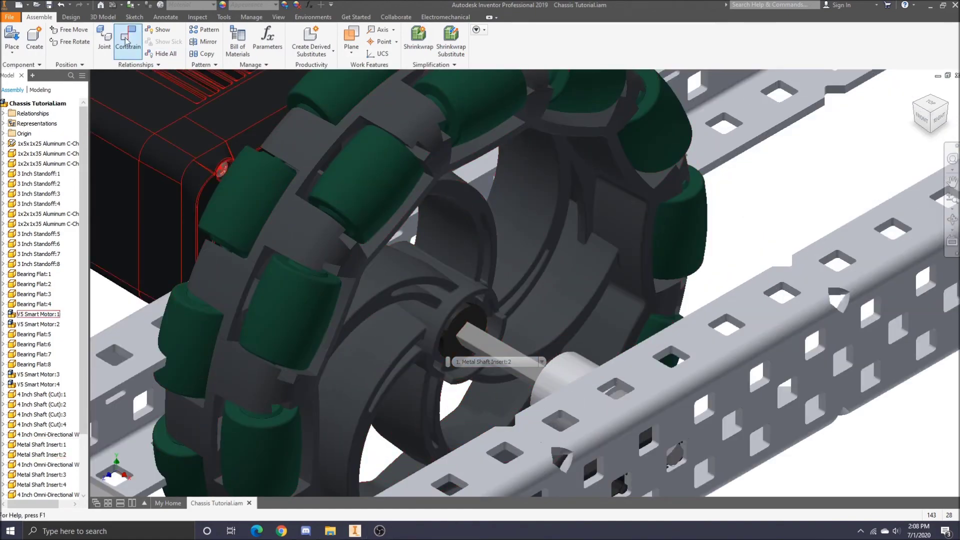
pyautogui.moveTo(475, 285)
pyautogui.mouseDown()
pyautogui.moveTo(390, 241)
pyautogui.moveTo(459, 279)
pyautogui.mouseUp()
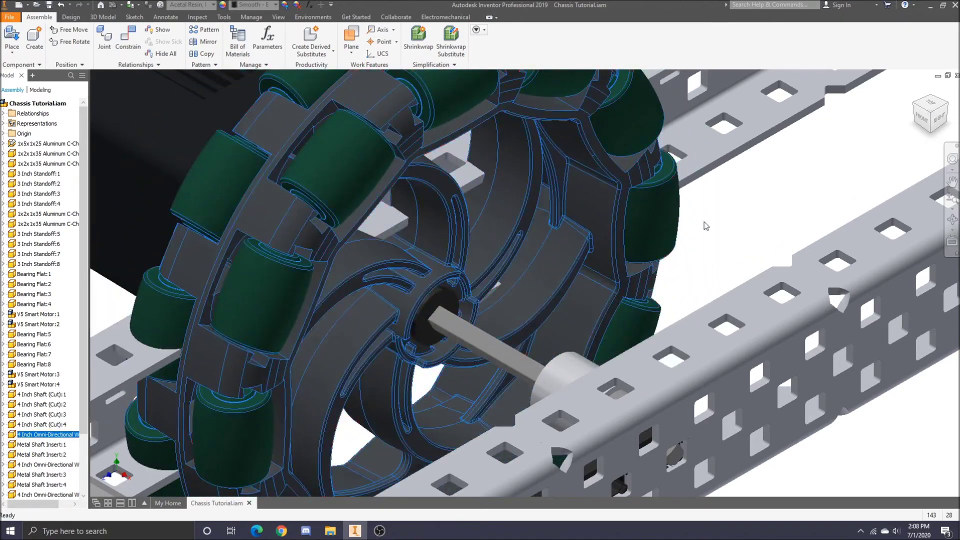
pyautogui.click(737, 219)
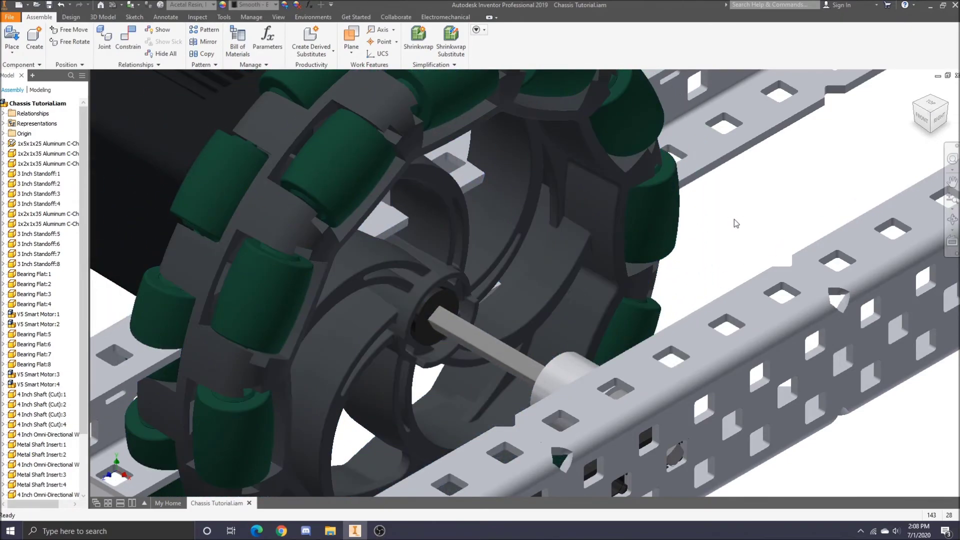
# - Mate the front-right wheel's shaft insert face to the nylon spacer's end face at 0.000 in offset
pyautogui.click(129, 46)
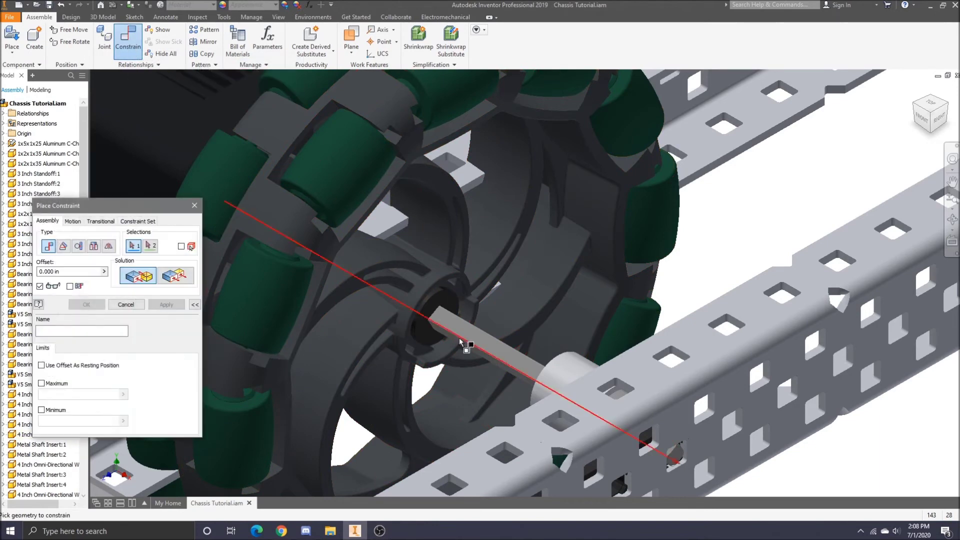
pyautogui.click(452, 309)
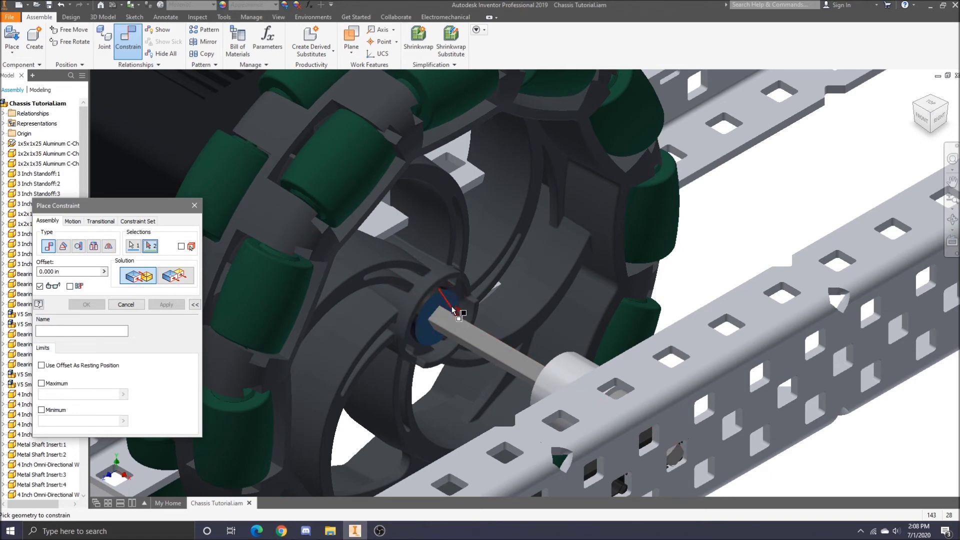
pyautogui.click(919, 106)
pyautogui.scroll(-5, 587, 260)
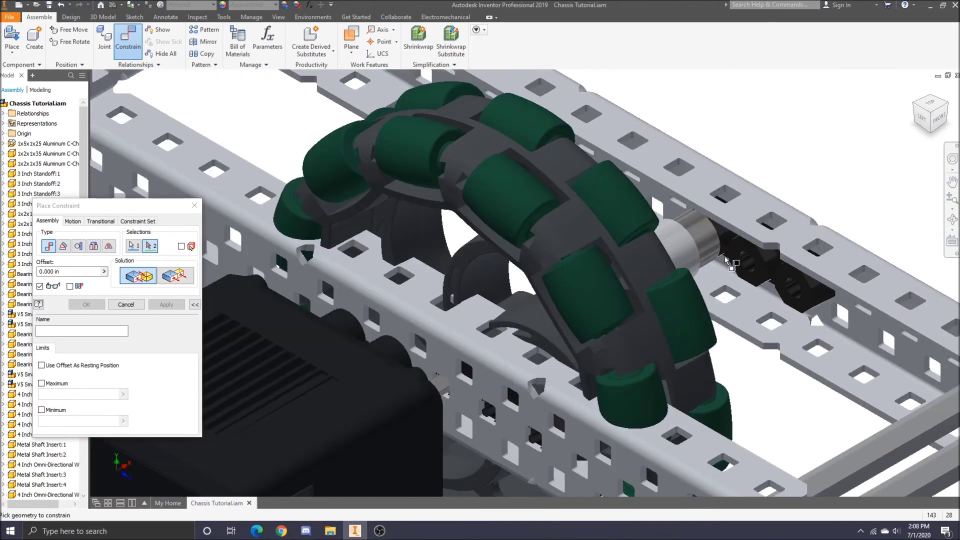
pyautogui.click(930, 118)
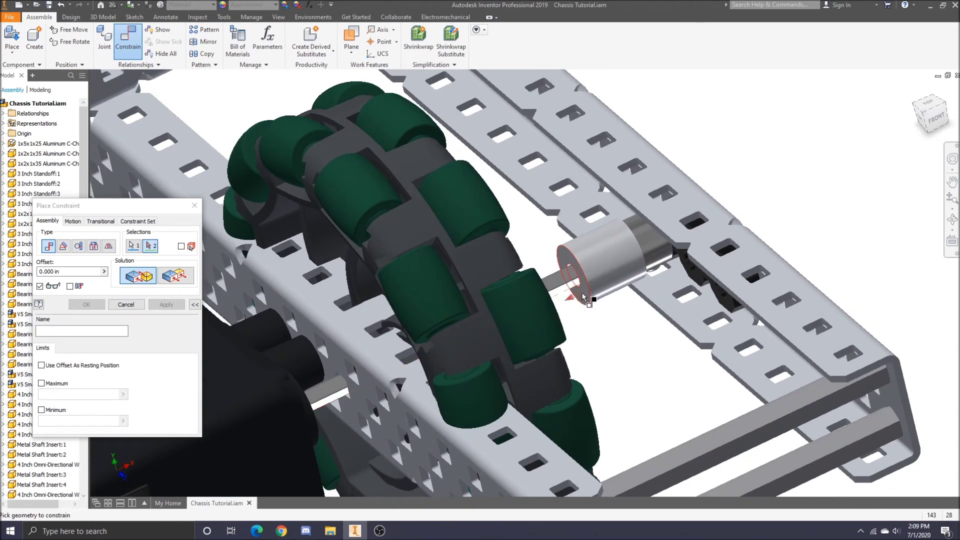
pyautogui.click(582, 292)
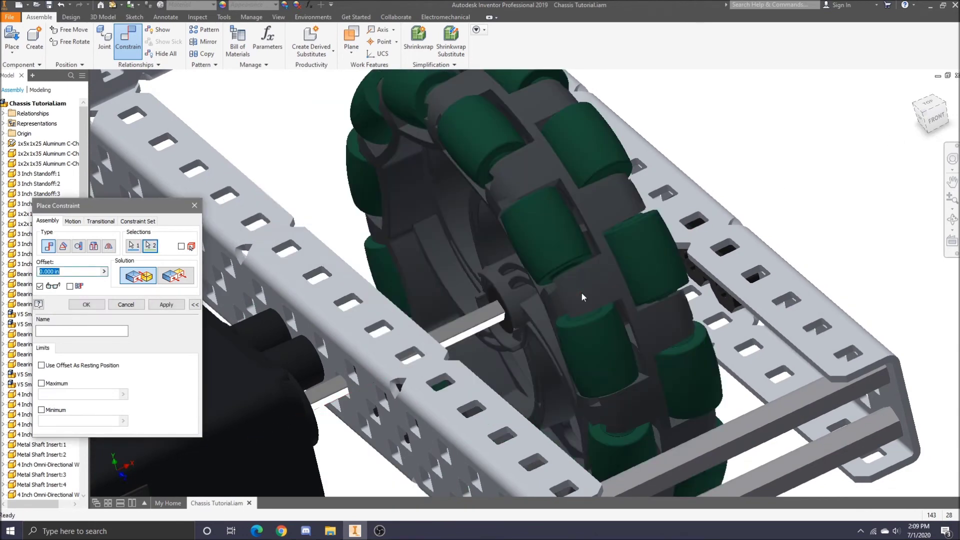
pyautogui.click(87, 304)
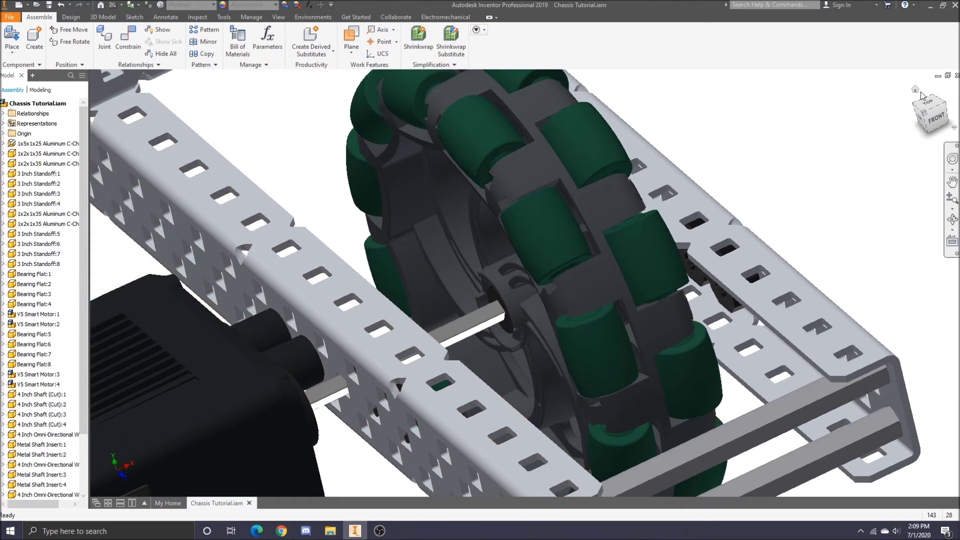
# - Measure the minimum distance between the inner rail's bearing flat and the front-right wheel's shaft insert face
pyautogui.click(915, 90)
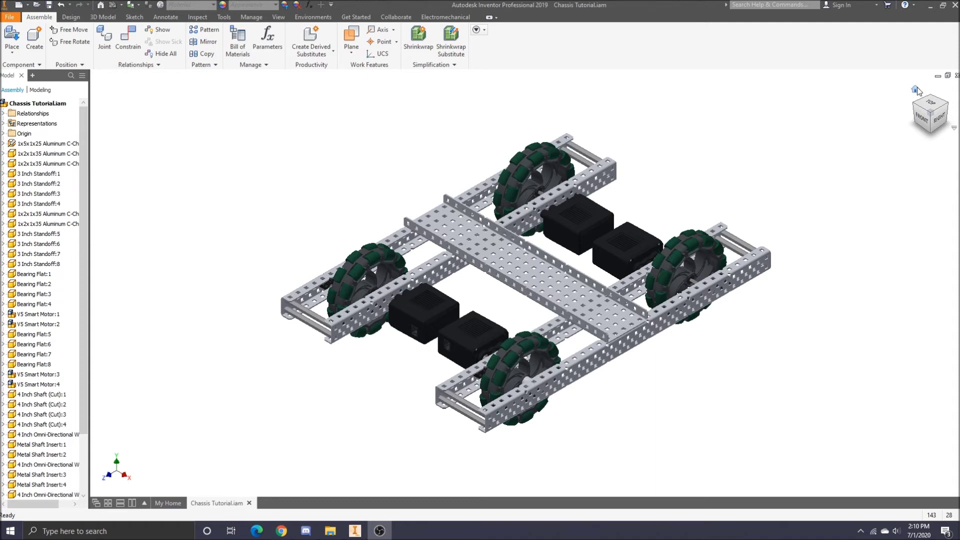
pyautogui.click(917, 87)
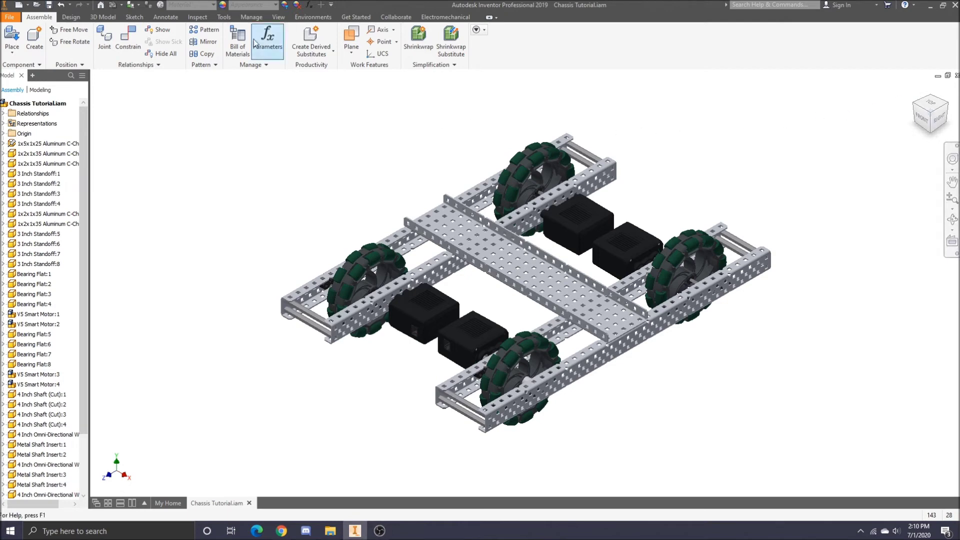
pyautogui.click(198, 17)
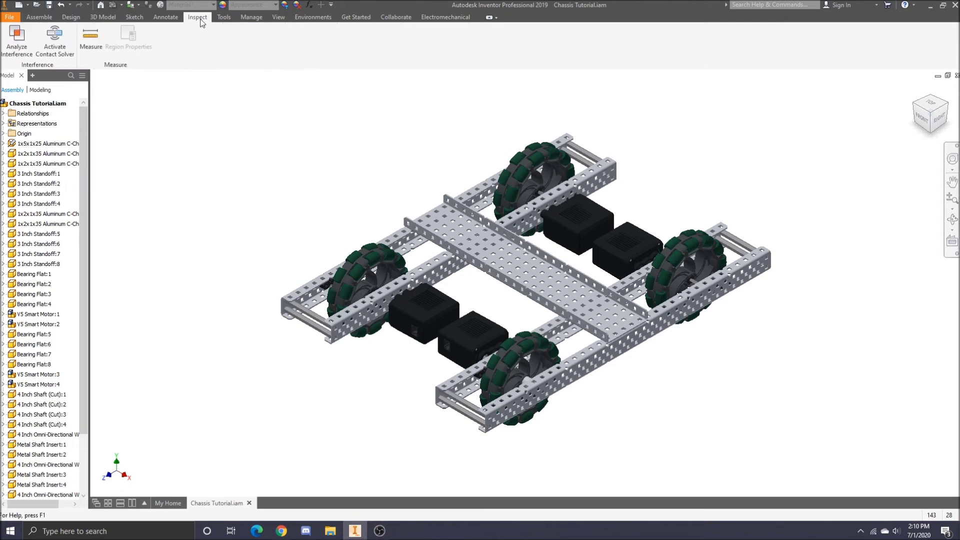
pyautogui.click(91, 36)
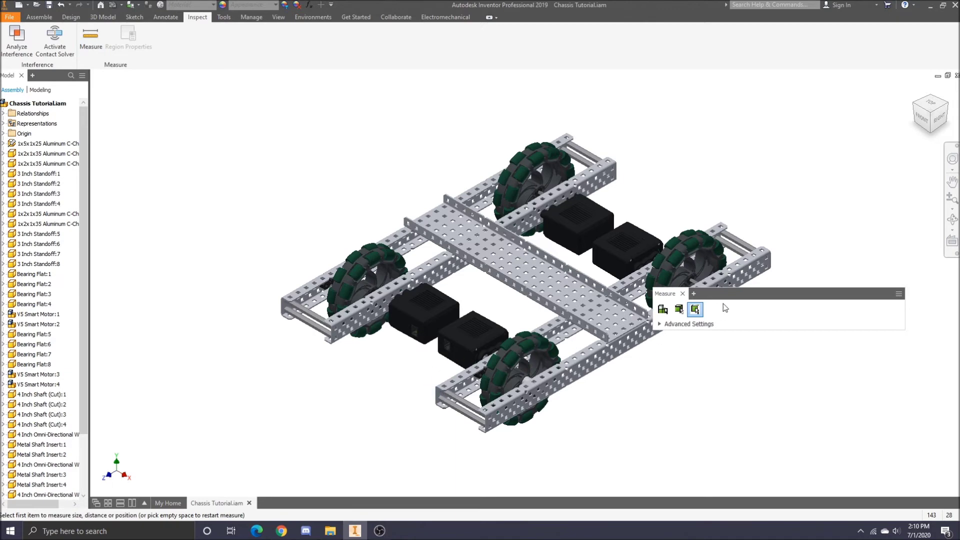
pyautogui.moveTo(725, 298); pyautogui.dragTo(175, 201)
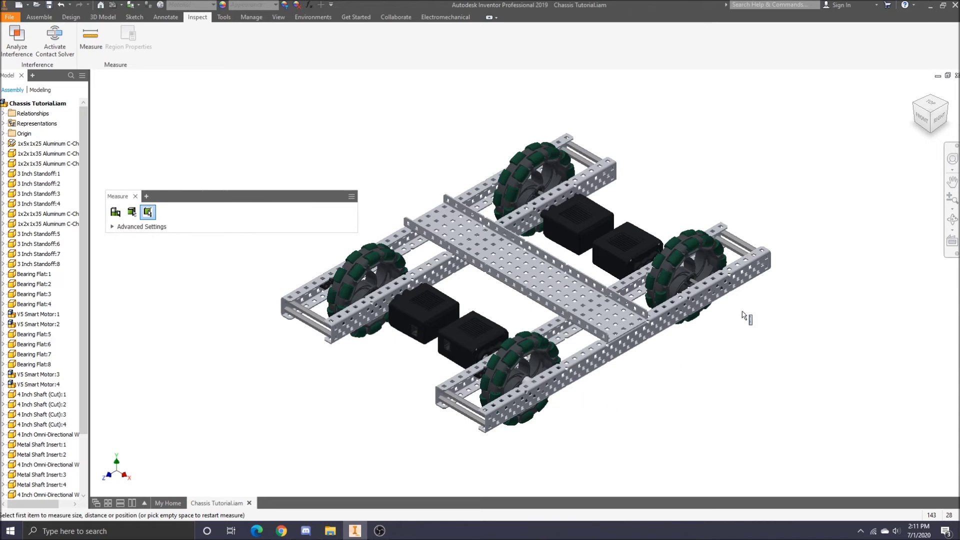
pyautogui.moveTo(931, 115); pyautogui.dragTo(944, 109)
pyautogui.scroll(-3, 586, 376)
pyautogui.scroll(-3, 587, 378)
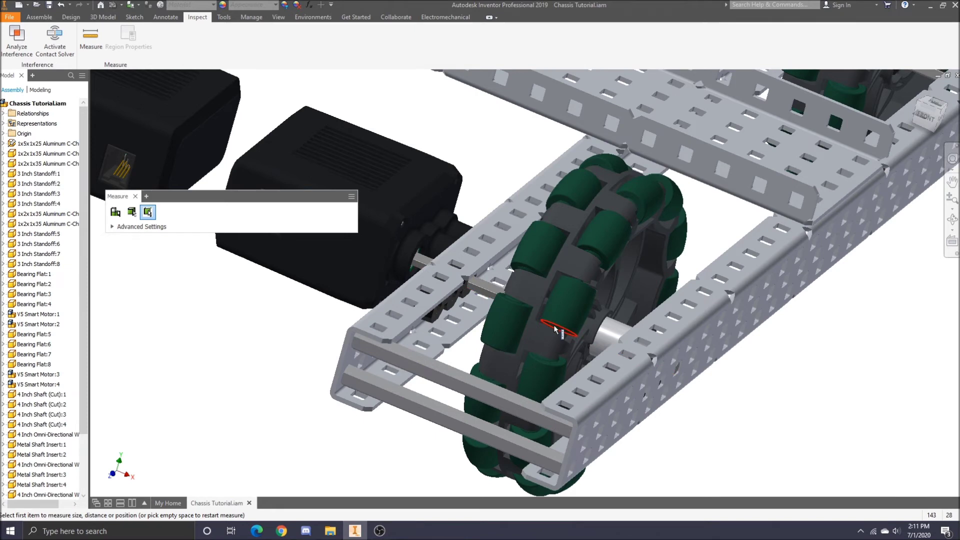
pyautogui.scroll(-2, 488, 303)
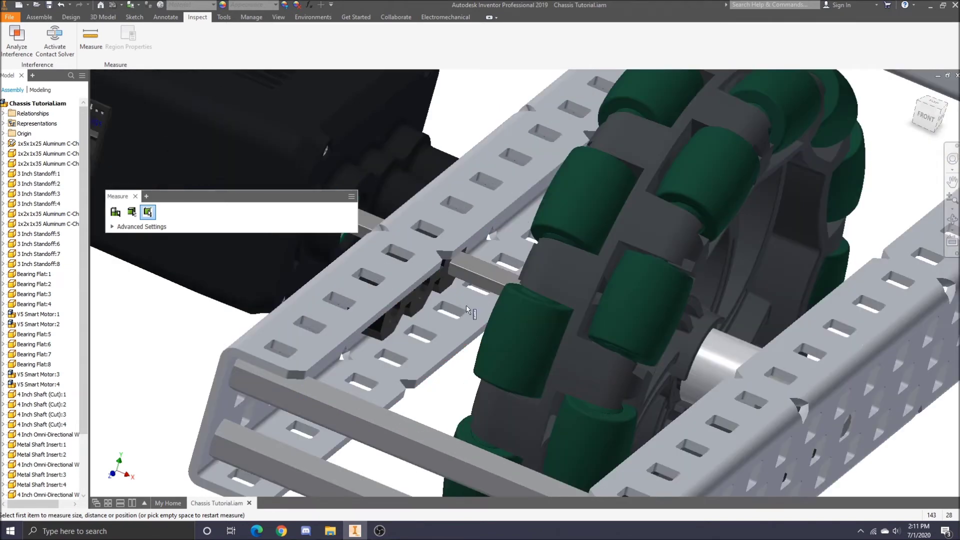
pyautogui.scroll(-2, 424, 310)
pyautogui.click(423, 308)
pyautogui.scroll(-2, 434, 304)
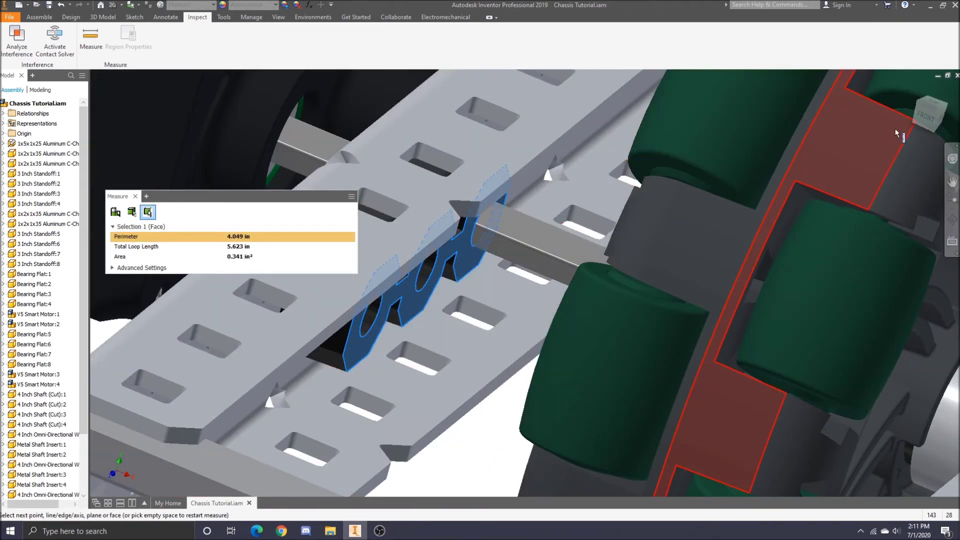
pyautogui.click(921, 105)
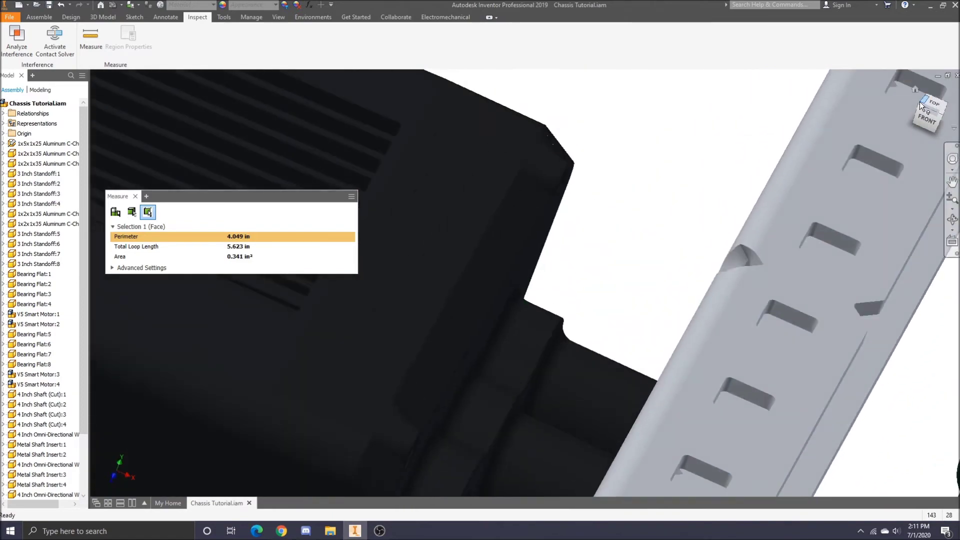
pyautogui.click(915, 89)
pyautogui.scroll(-5, 672, 295)
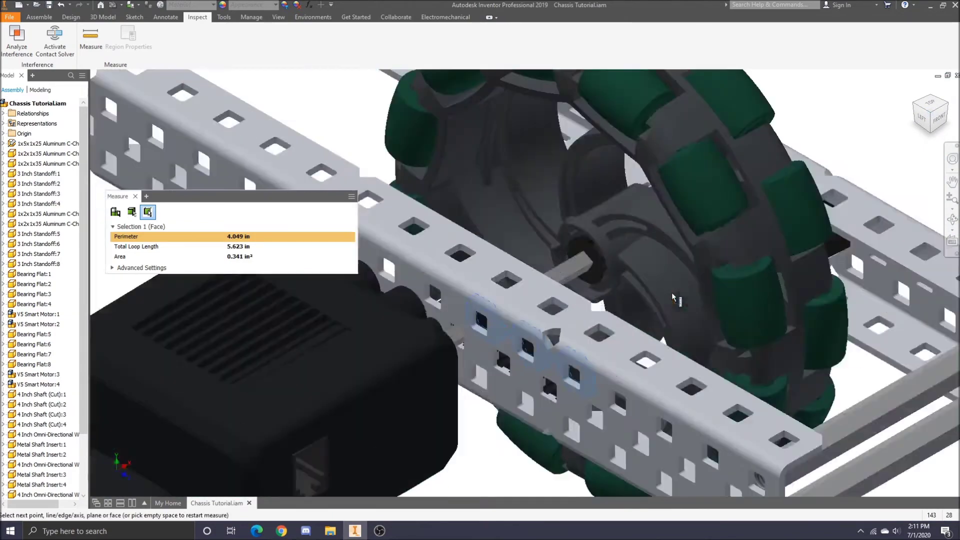
pyautogui.scroll(-3, 671, 292)
pyautogui.click(432, 215)
pyautogui.scroll(1, 473, 289)
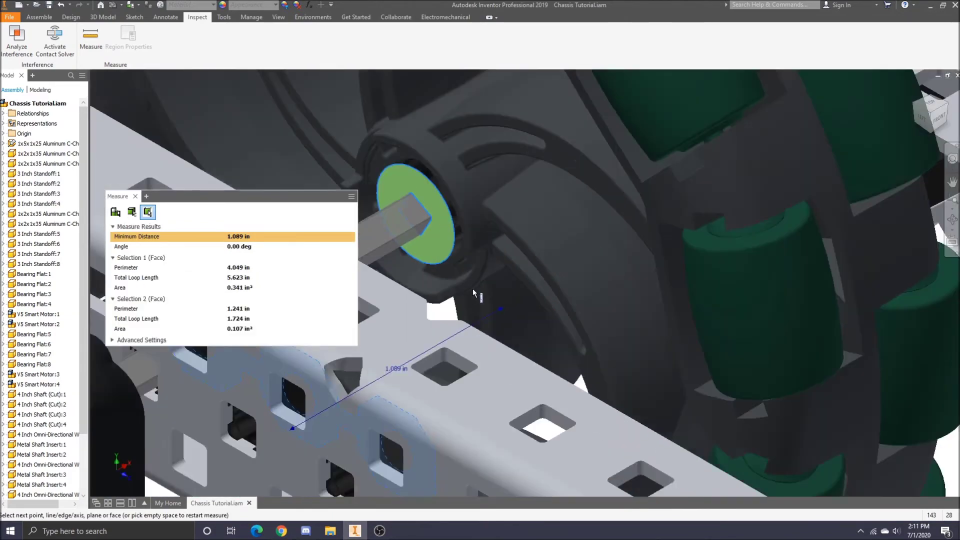
pyautogui.scroll(2, 473, 289)
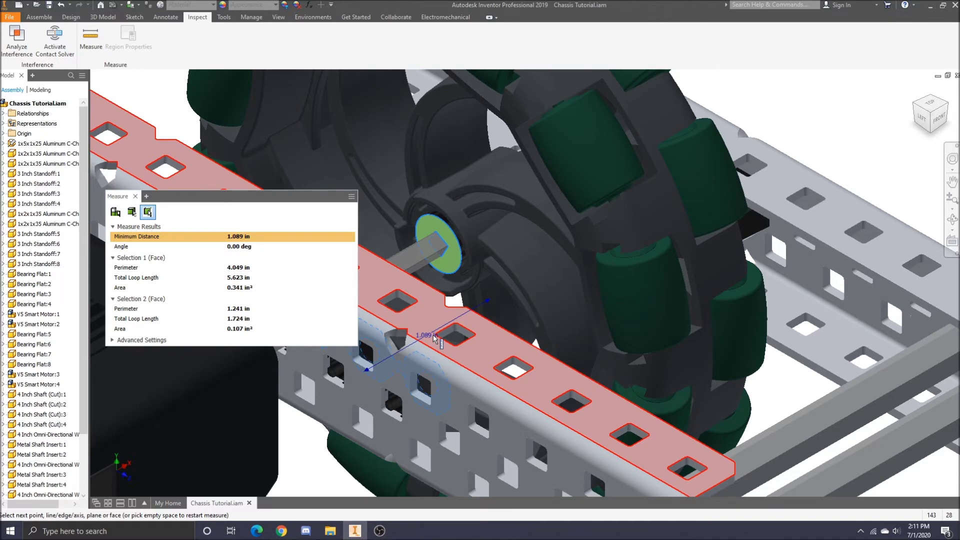
pyautogui.moveTo(449, 354)
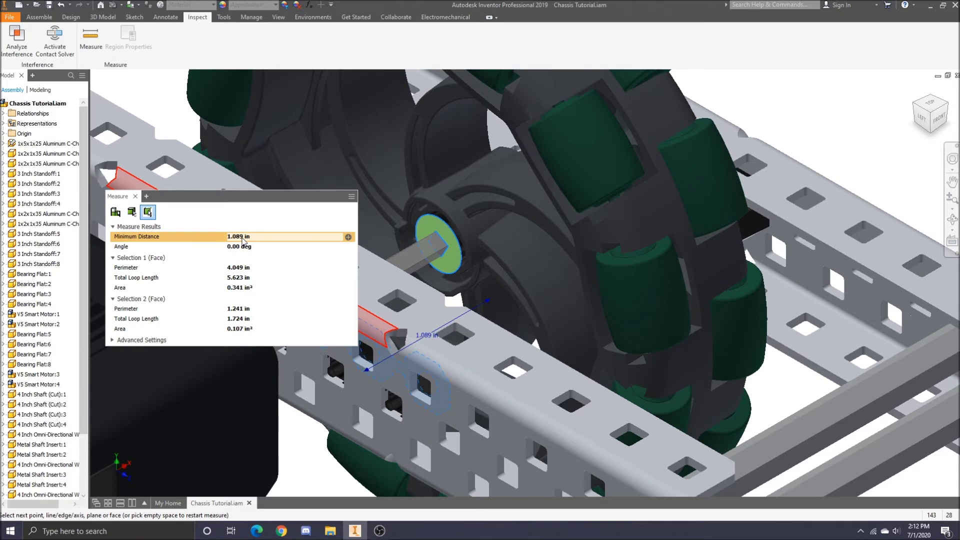
pyautogui.click(136, 196)
# - Place two 0.5 Inch Nylon Spacer.ipt components beside the front end of the front-right rails
pyautogui.scroll(-6, 513, 283)
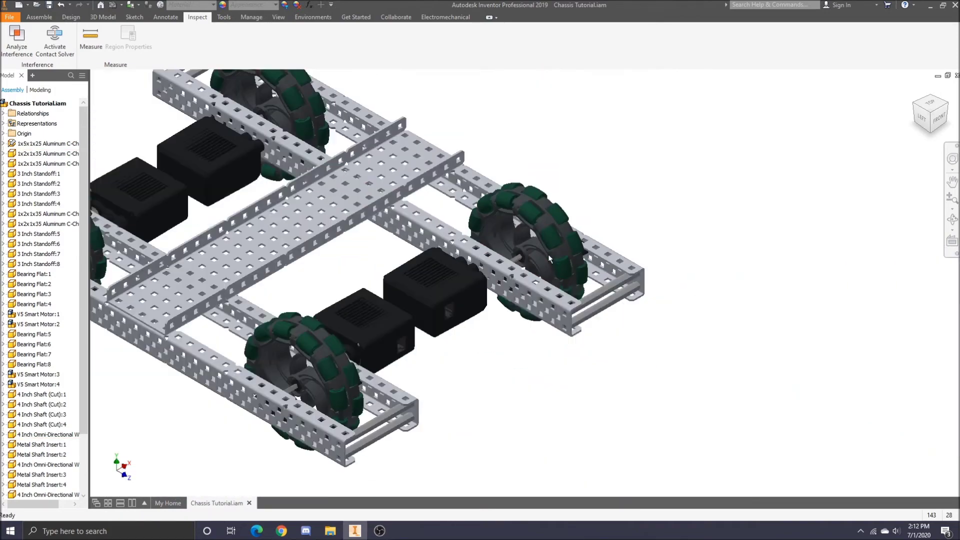
pyautogui.click(39, 17)
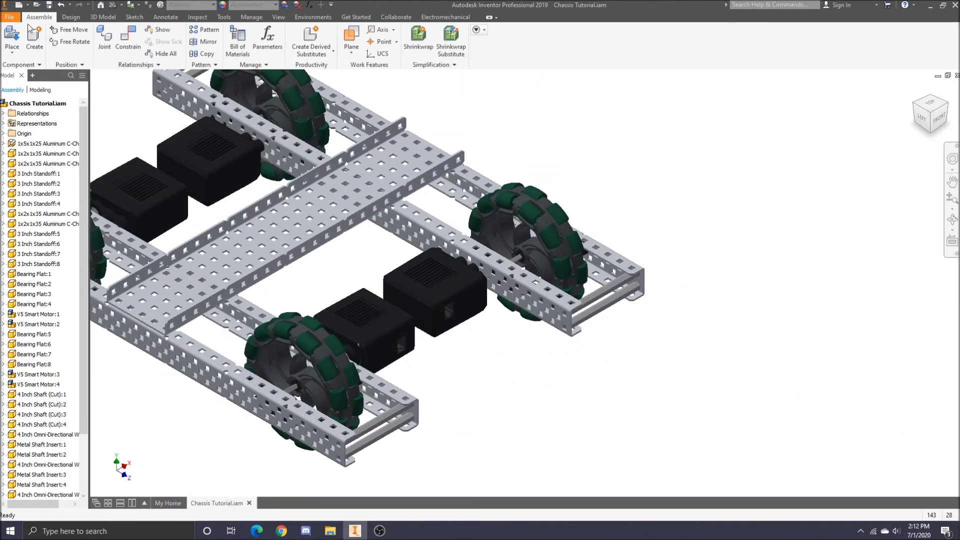
pyautogui.click(12, 36)
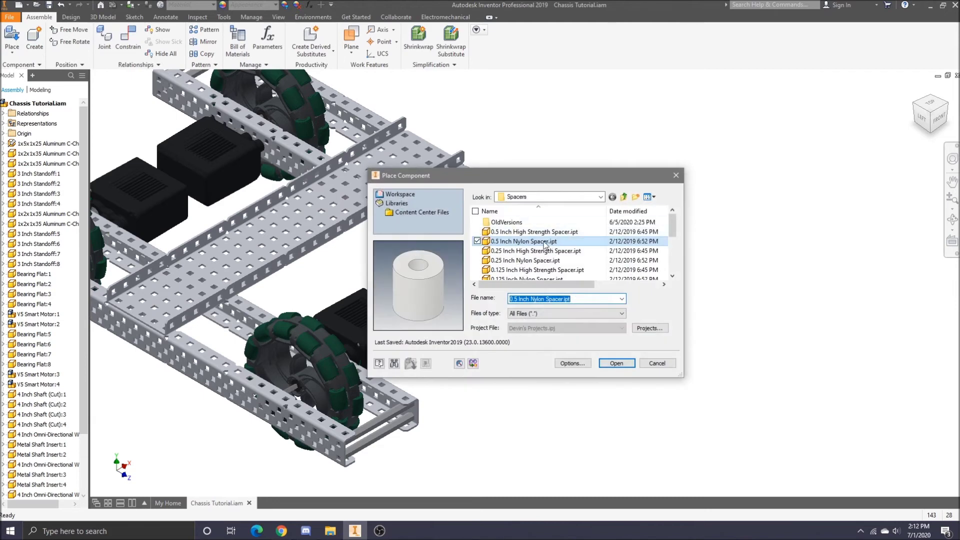
pyautogui.click(618, 363)
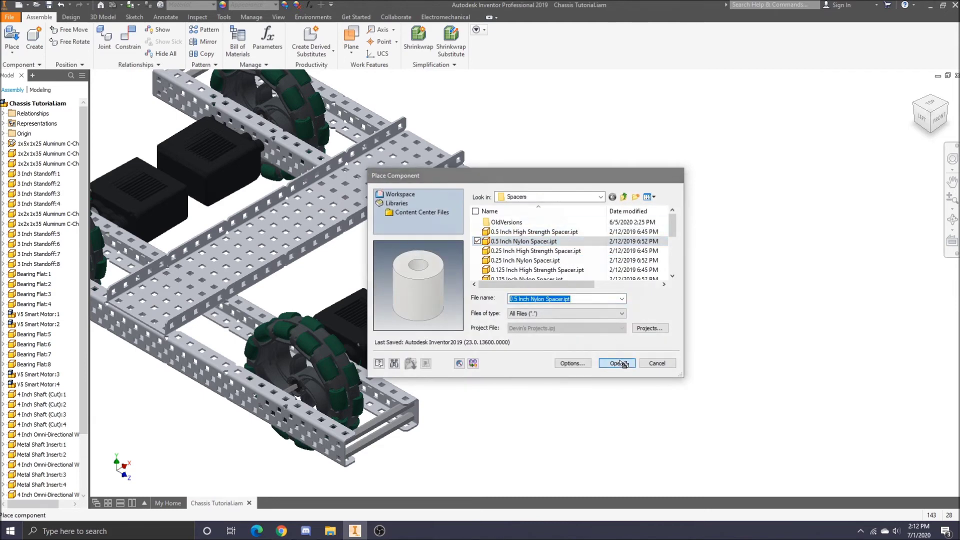
pyautogui.click(624, 321)
pyautogui.click(650, 315)
pyautogui.press('Escape')
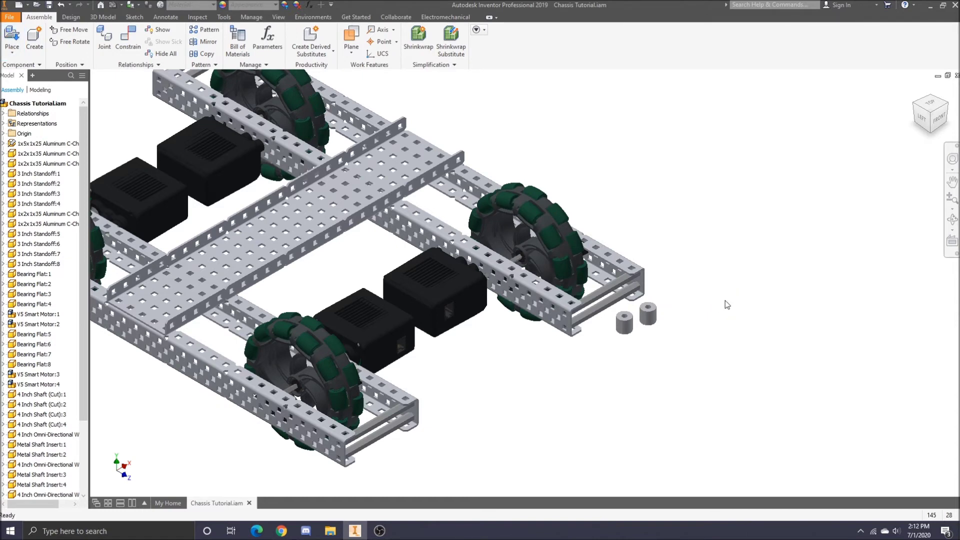
# - Insert one nylon spacer's bore edge against the inner rail's bearing flat on the front-right shaft at 0.000 in offset
pyautogui.click(129, 31)
pyautogui.click(94, 246)
pyautogui.scroll(4, 629, 320)
pyautogui.click(628, 316)
pyautogui.click(945, 104)
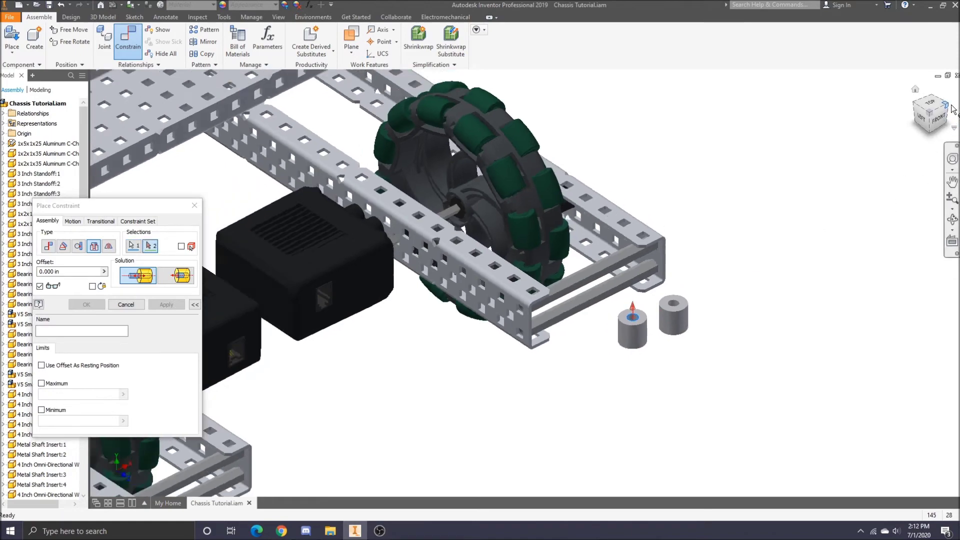
pyautogui.moveTo(946, 106); pyautogui.dragTo(933, 120)
pyautogui.scroll(10, 537, 345)
pyautogui.click(490, 139)
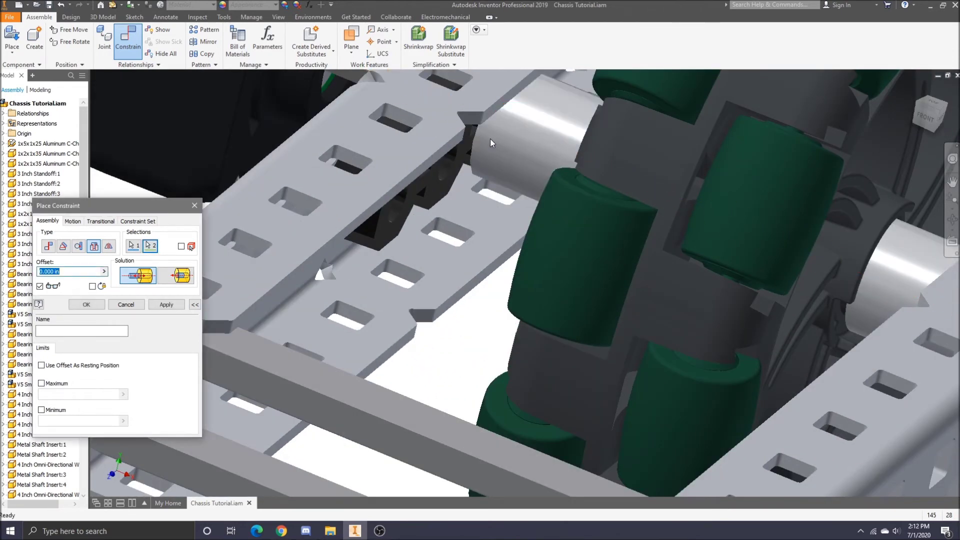
pyautogui.click(86, 304)
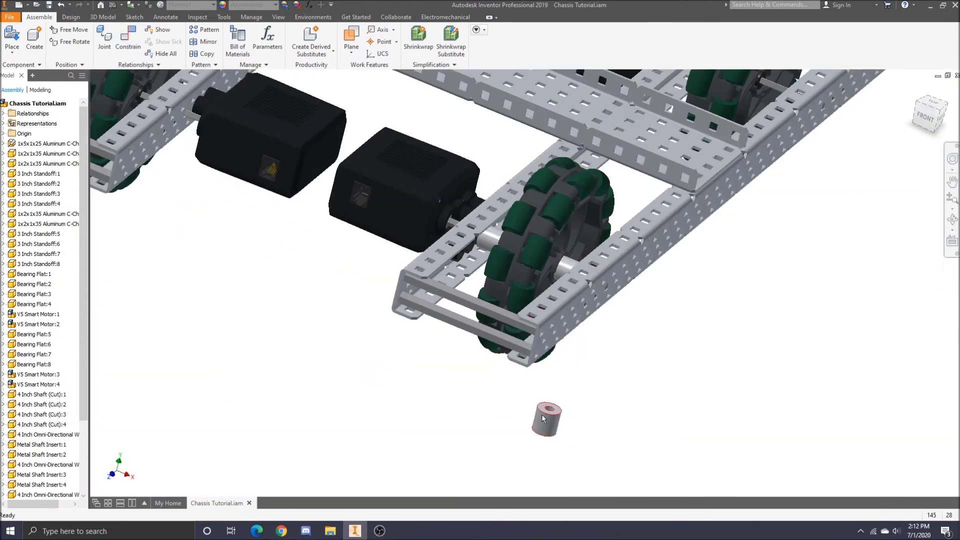
# - Move the remaining nylon spacer nearer the rails and insert its bore edge against the first spacer's free end at 0.000 in offset
pyautogui.click(429, 363)
pyautogui.click(128, 45)
pyautogui.click(94, 246)
pyautogui.click(435, 355)
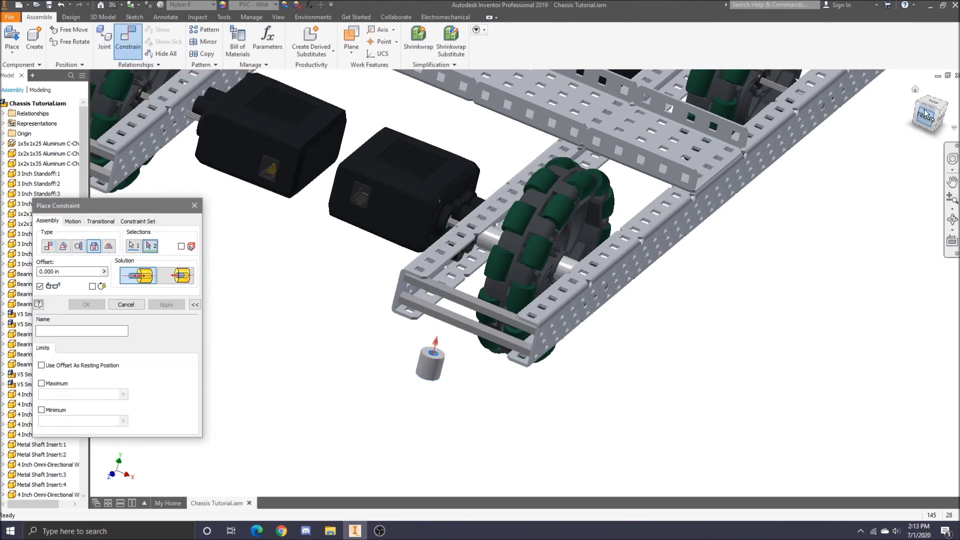
pyautogui.scroll(5, 480, 270)
pyautogui.scroll(3, 482, 240)
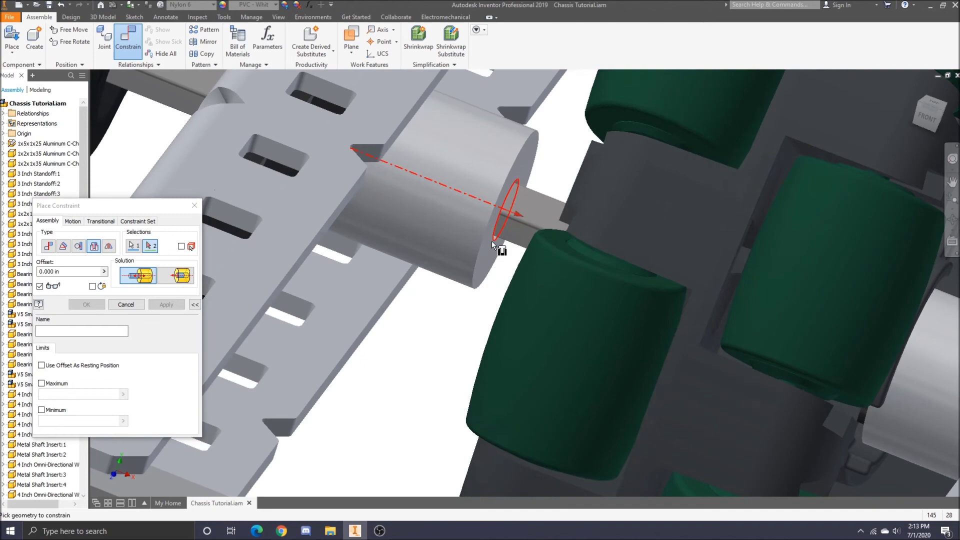
pyautogui.click(494, 241)
pyautogui.click(100, 307)
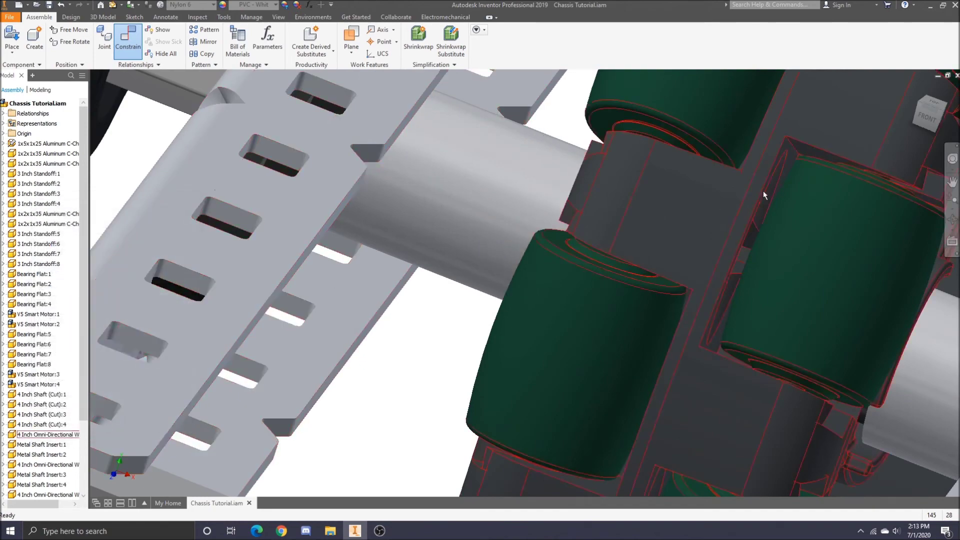
# - Examine the fit between the stacked nylon spacers and the front-right wheel's shaft insert
pyautogui.scroll(-3, 776, 189)
pyautogui.click(924, 107)
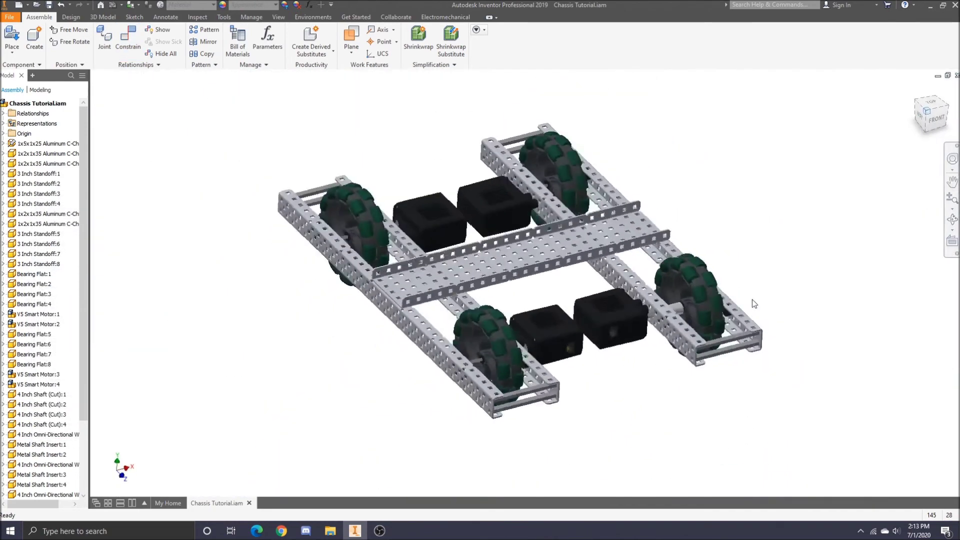
pyautogui.scroll(8, 700, 290)
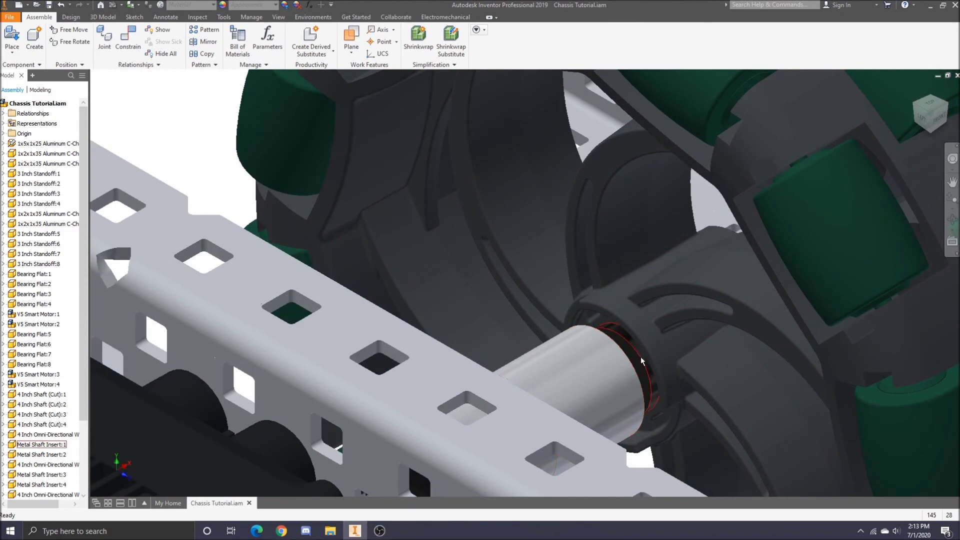
pyautogui.scroll(-8, 643, 368)
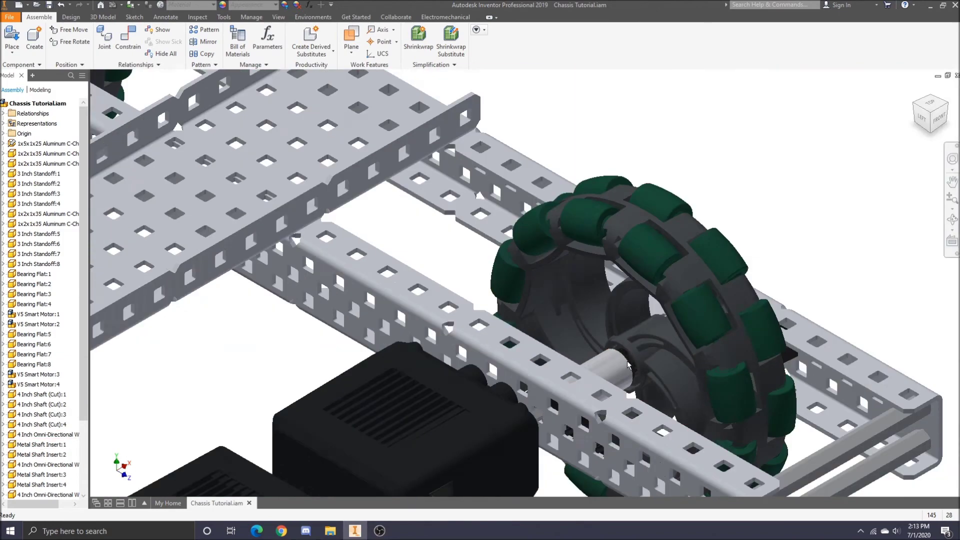
pyautogui.click(934, 129)
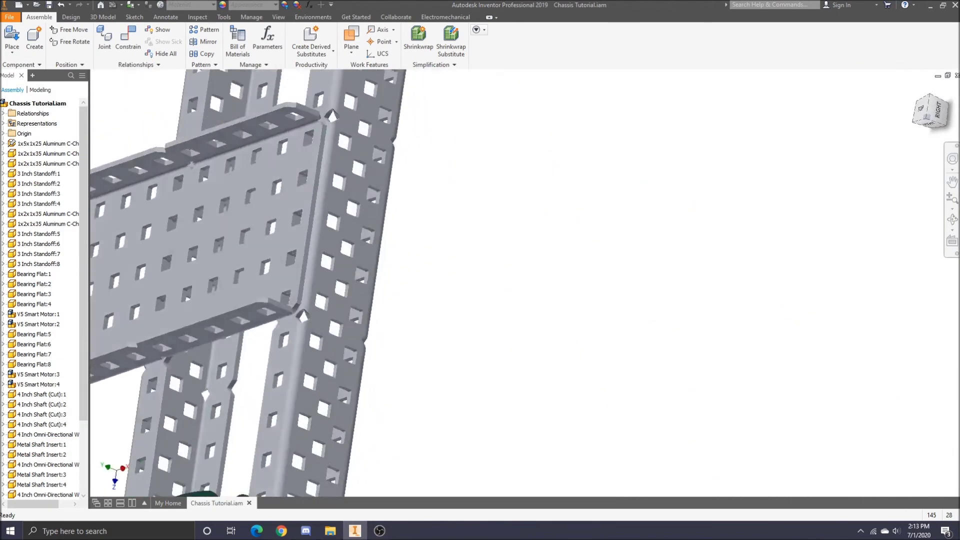
pyautogui.click(914, 90)
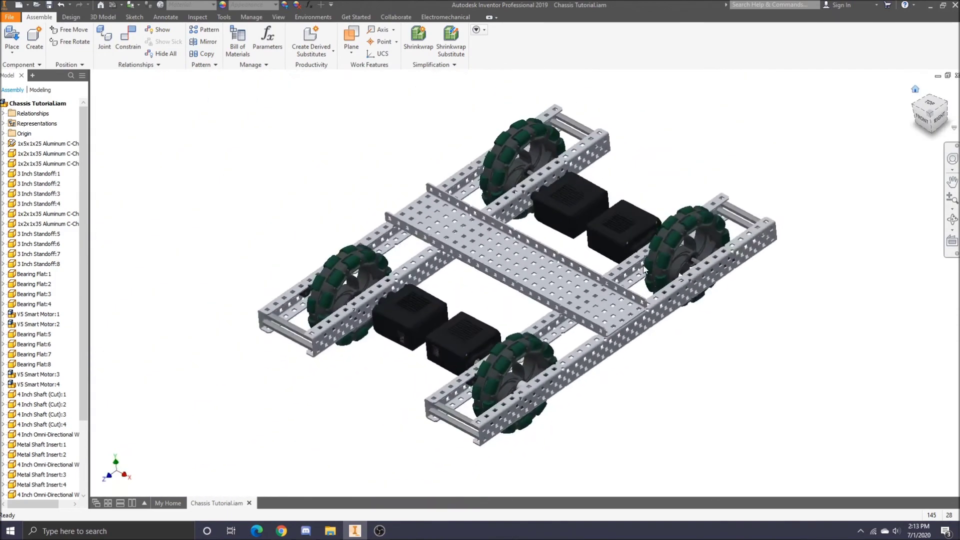
# - Hide the front-right 4 inch omni-directional wheel to expose its shaft, stacked spacers and shaft insert
pyautogui.scroll(5, 510, 361)
pyautogui.rightClick(510, 361)
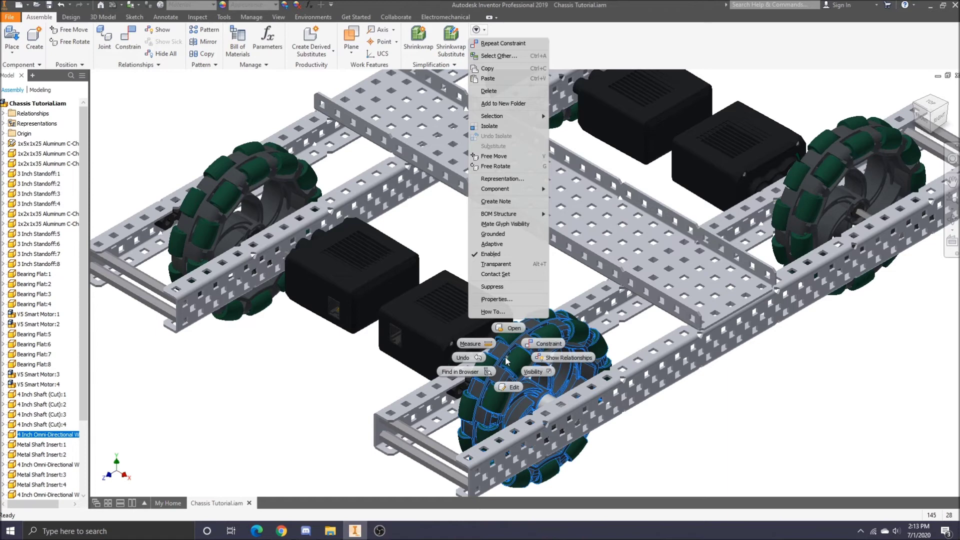
pyautogui.click(27, 439)
pyautogui.rightClick(27, 439)
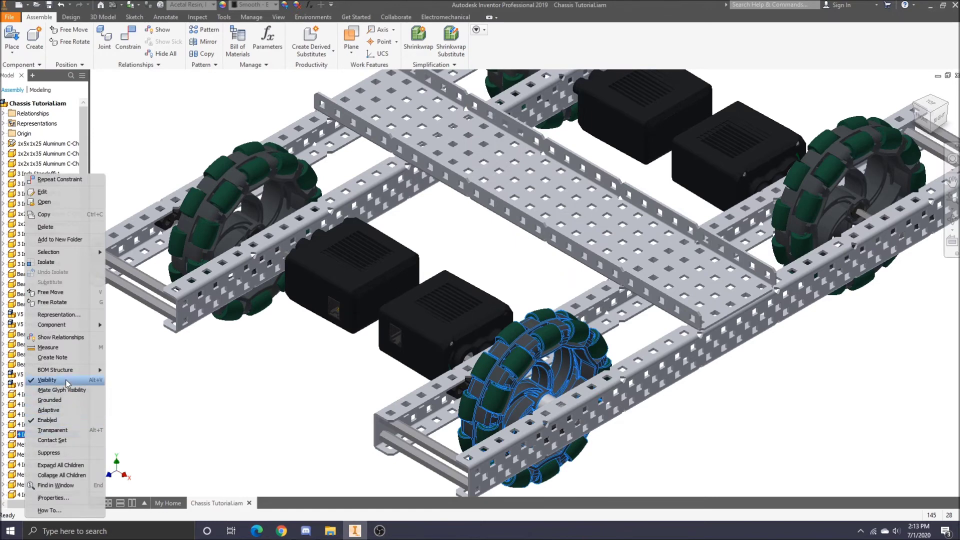
pyautogui.click(47, 380)
pyautogui.scroll(-10, 495, 385)
pyautogui.scroll(2, 433, 353)
pyautogui.scroll(8, 466, 362)
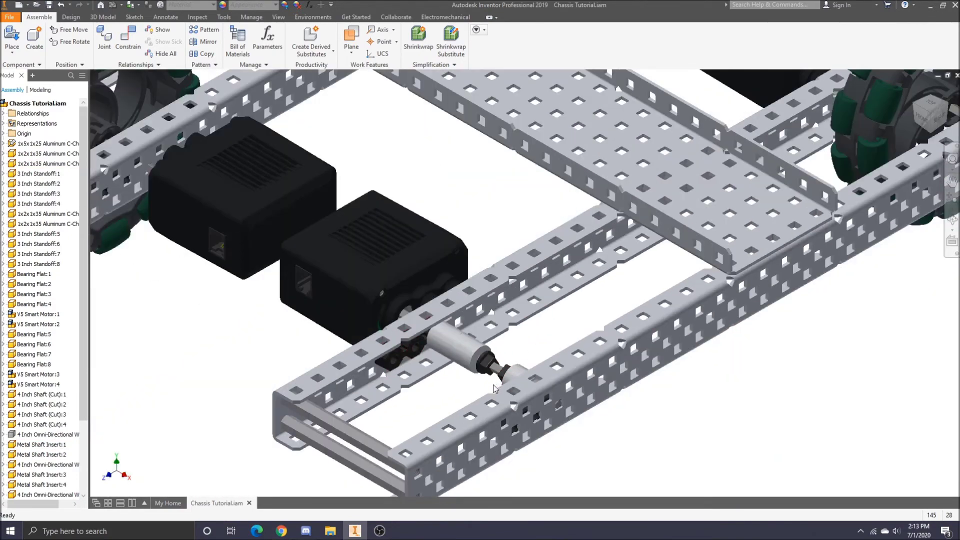
# - Place one 0.0625 Inch Nylon Spacer.ipt component between the rails near the front-right shaft
pyautogui.click(12, 38)
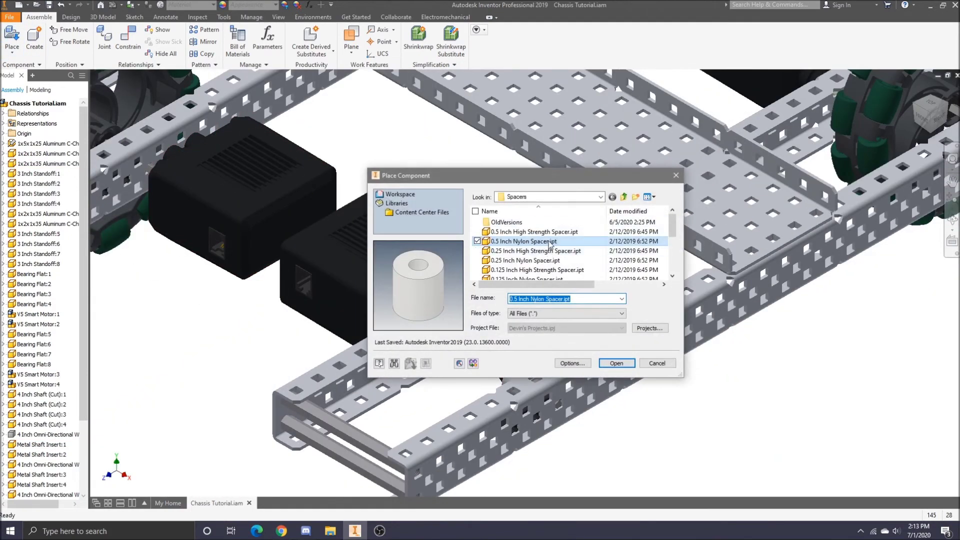
pyautogui.scroll(-1, 538, 260)
pyautogui.click(532, 271)
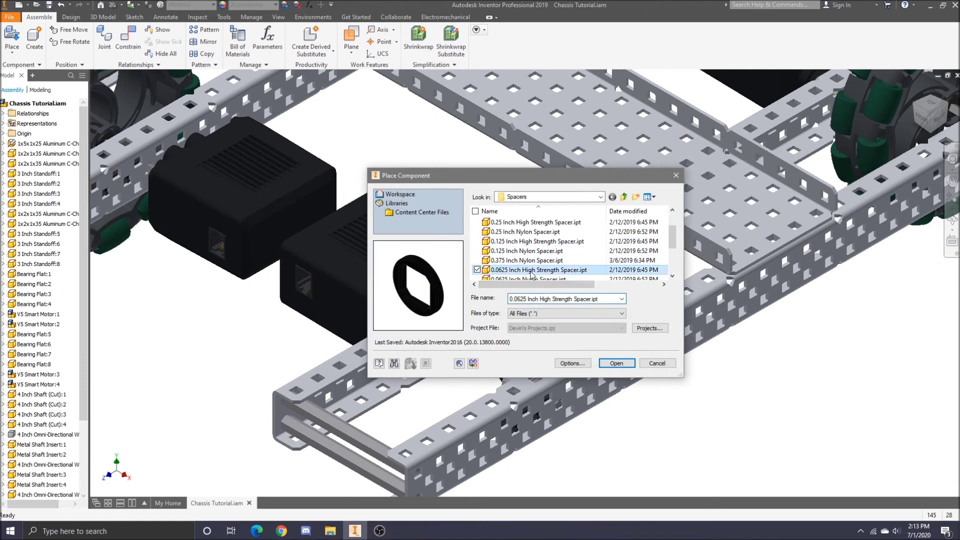
pyautogui.scroll(-1, 531, 274)
pyautogui.click(529, 250)
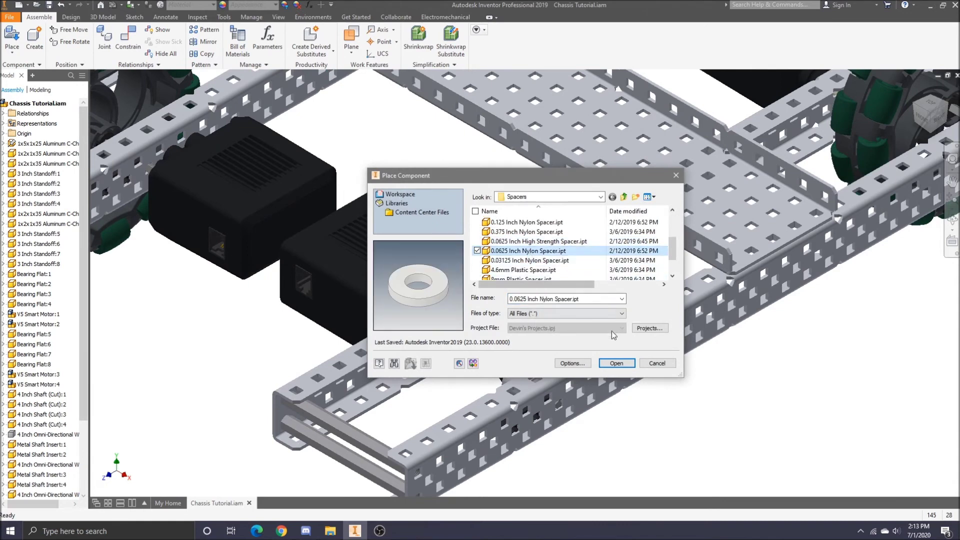
pyautogui.click(617, 363)
pyautogui.click(531, 335)
pyautogui.press('Escape')
pyautogui.click(538, 333)
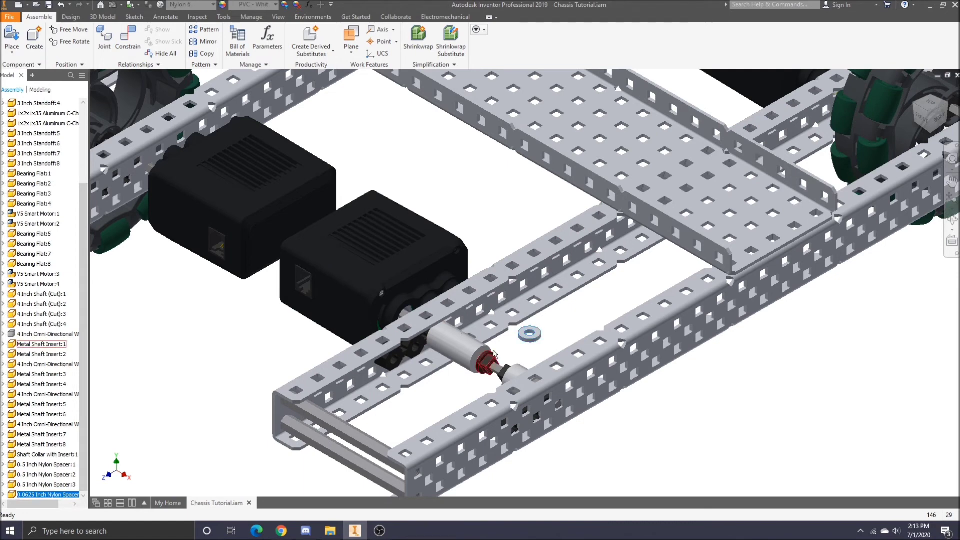
# - Insert the 0.0625 inch nylon spacer onto the front-right shaft between the stacked spacers and the shaft insert at 0.000 in offset
pyautogui.click(128, 36)
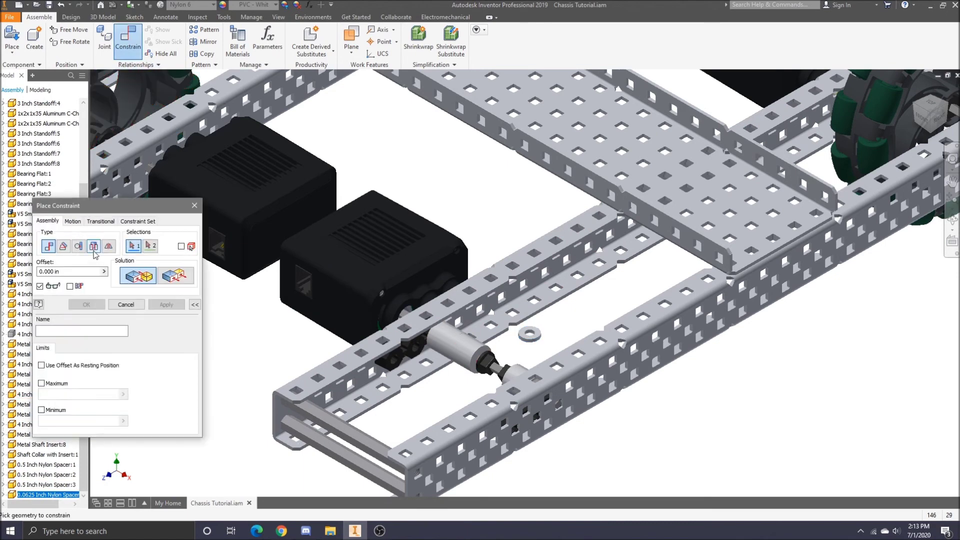
pyautogui.click(93, 246)
pyautogui.click(530, 333)
pyautogui.scroll(5, 484, 381)
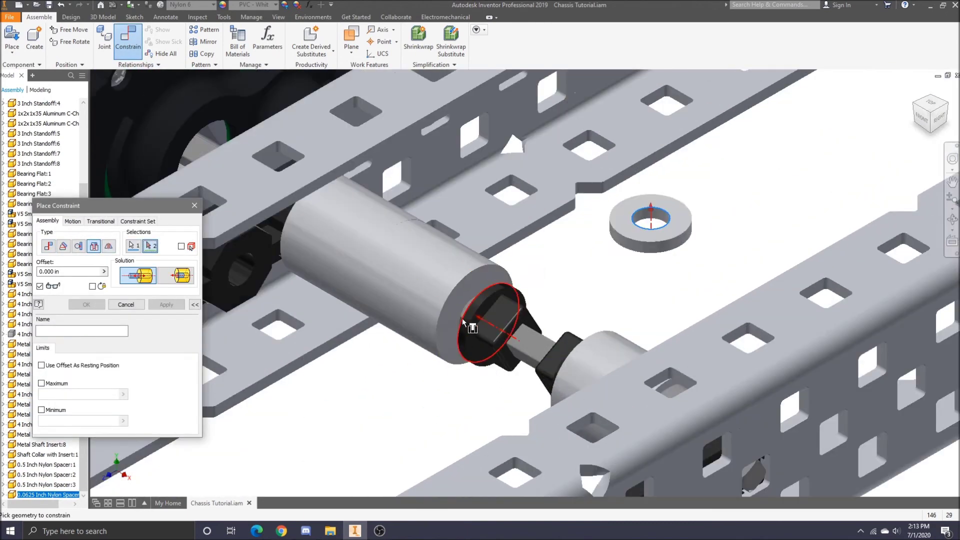
pyautogui.click(460, 315)
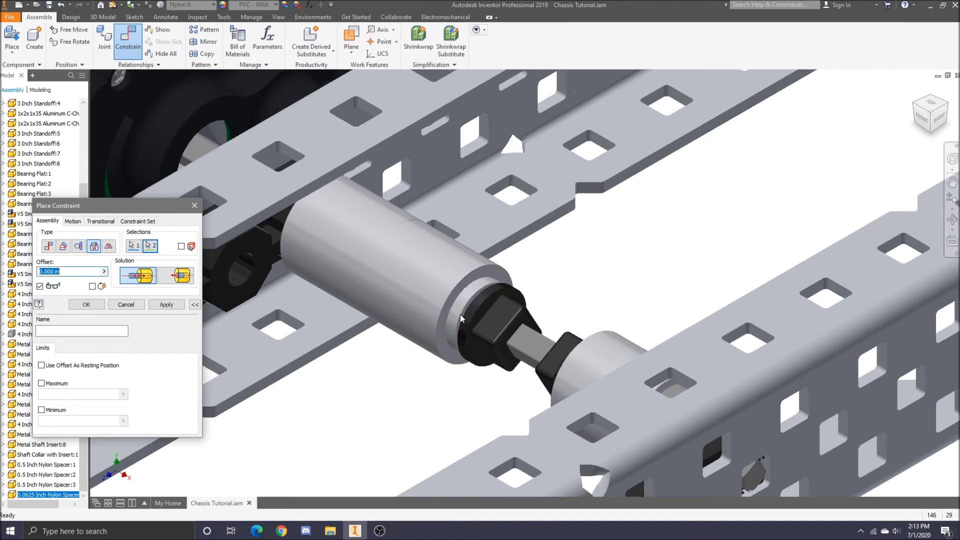
pyautogui.click(102, 305)
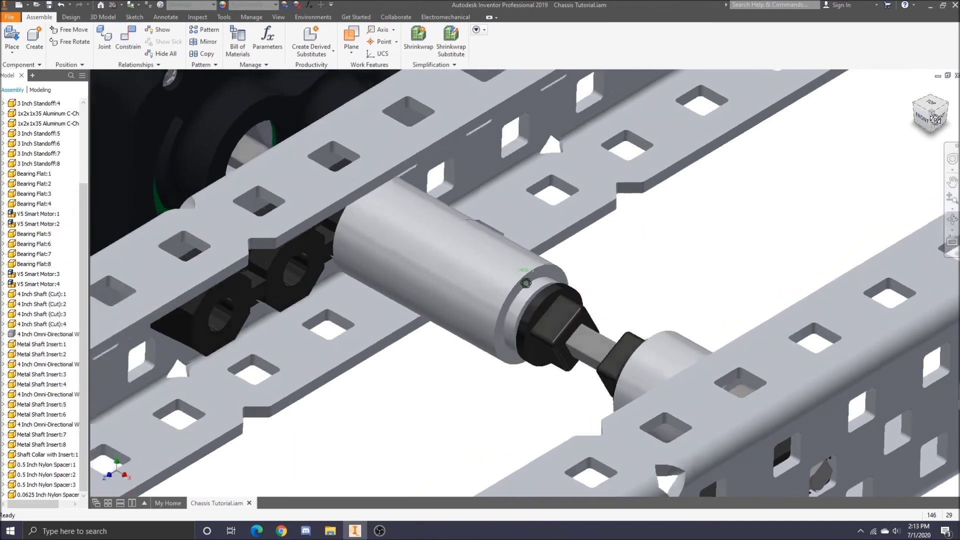
# - Inspect the thin spacer's fit against the shaft insert and make the front-right omni-directional wheel visible again
pyautogui.moveTo(935, 120); pyautogui.dragTo(951, 119)
pyautogui.scroll(-3, 572, 346)
pyautogui.scroll(5, 810, 376)
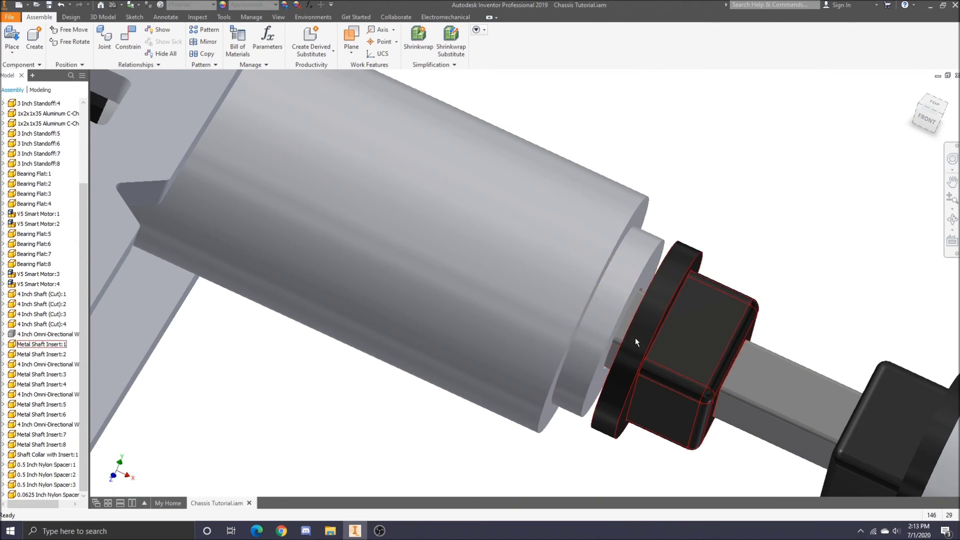
pyautogui.click(915, 90)
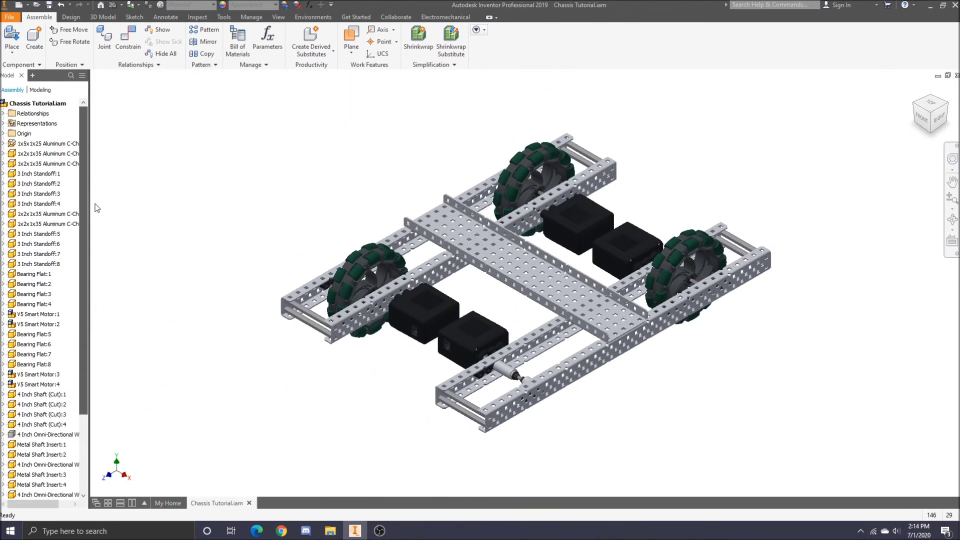
pyautogui.moveTo(86, 353); pyautogui.dragTo(79, 391)
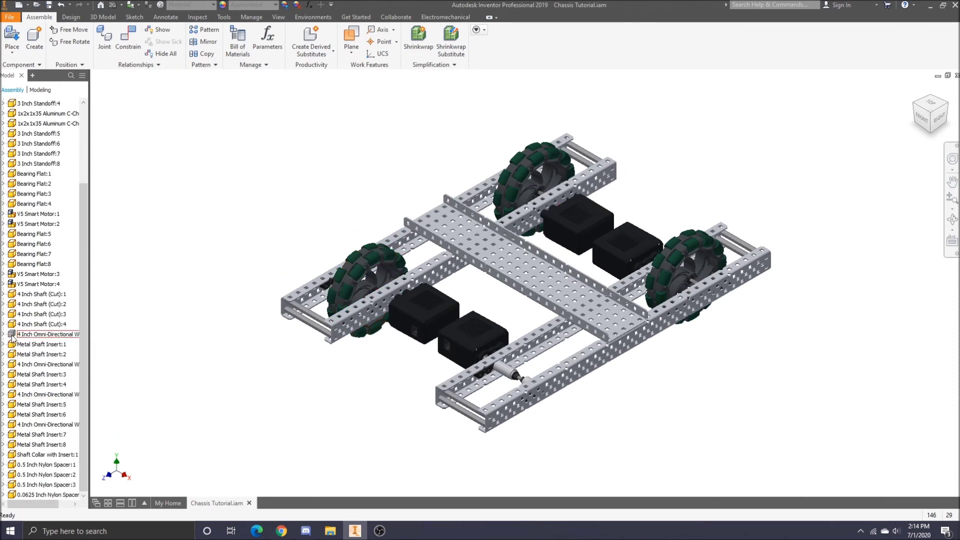
pyautogui.click(44, 335)
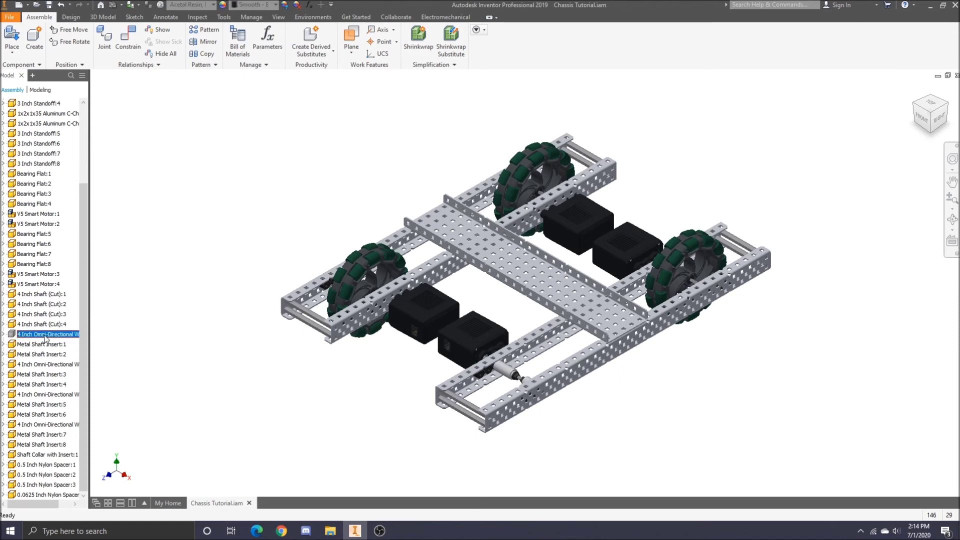
pyautogui.rightClick(11, 339)
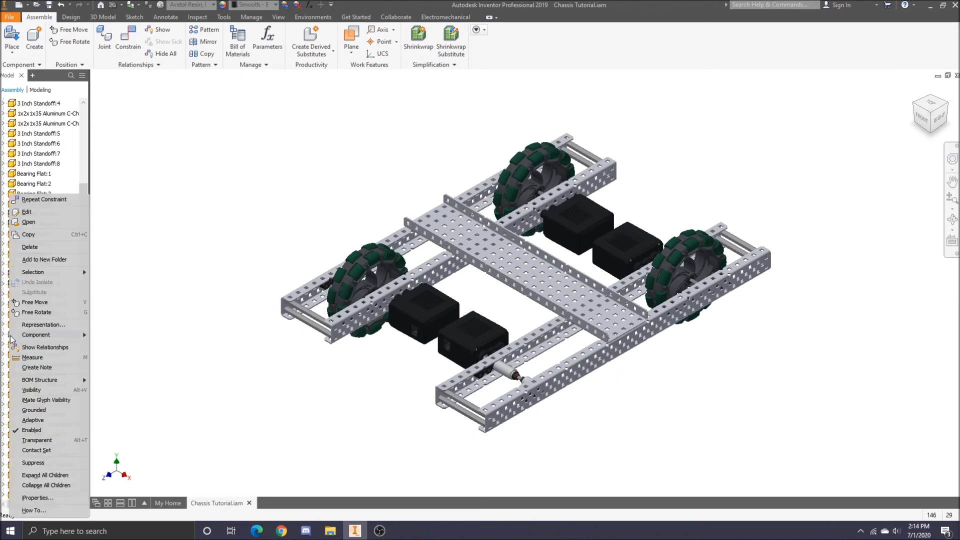
pyautogui.click(31, 390)
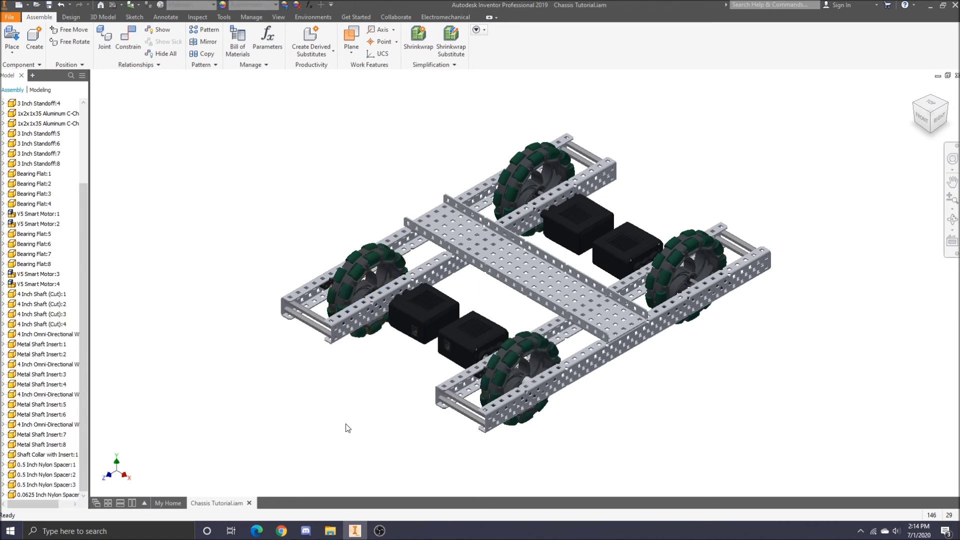
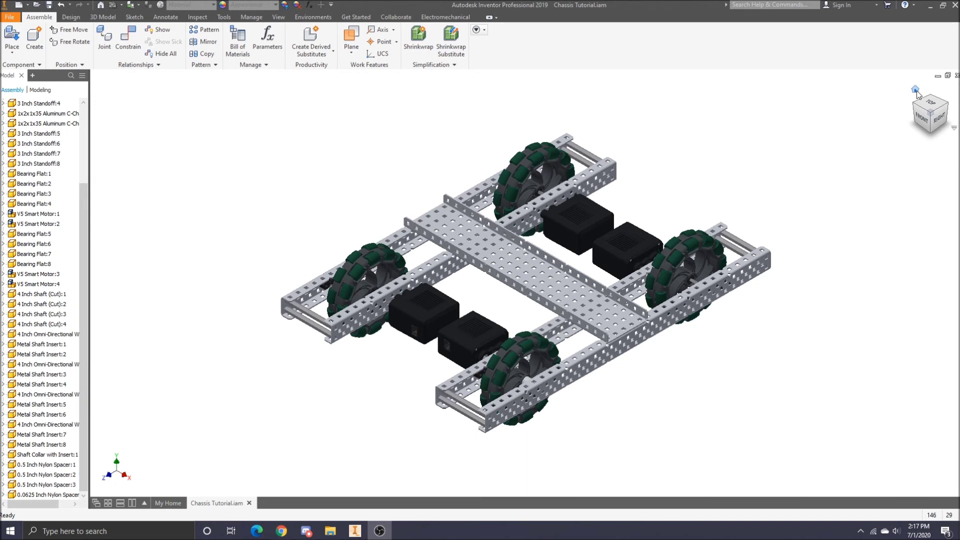
# - Place another 0.0625 Inch Nylon Spacer.ipt component in the open space beside the right-hand rails
pyautogui.click(917, 92)
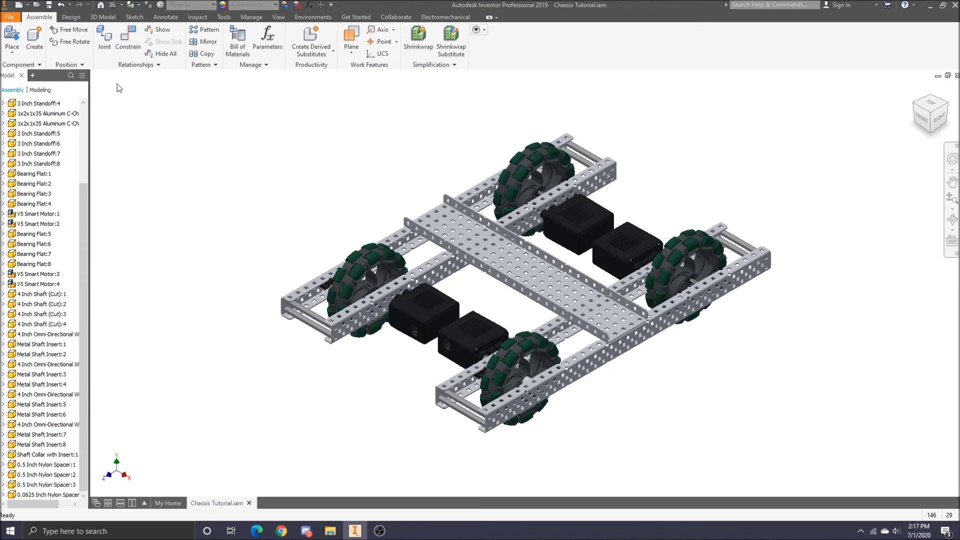
pyautogui.click(12, 37)
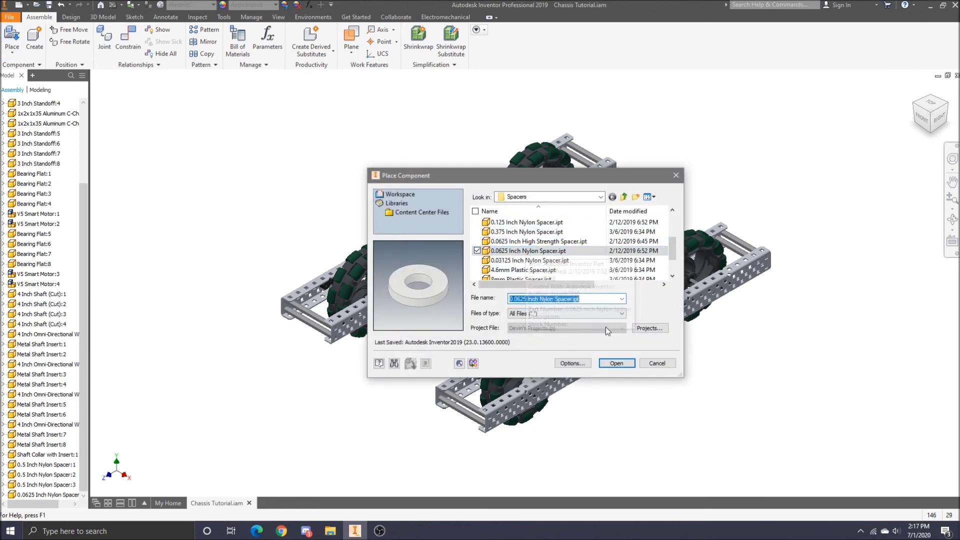
pyautogui.click(612, 364)
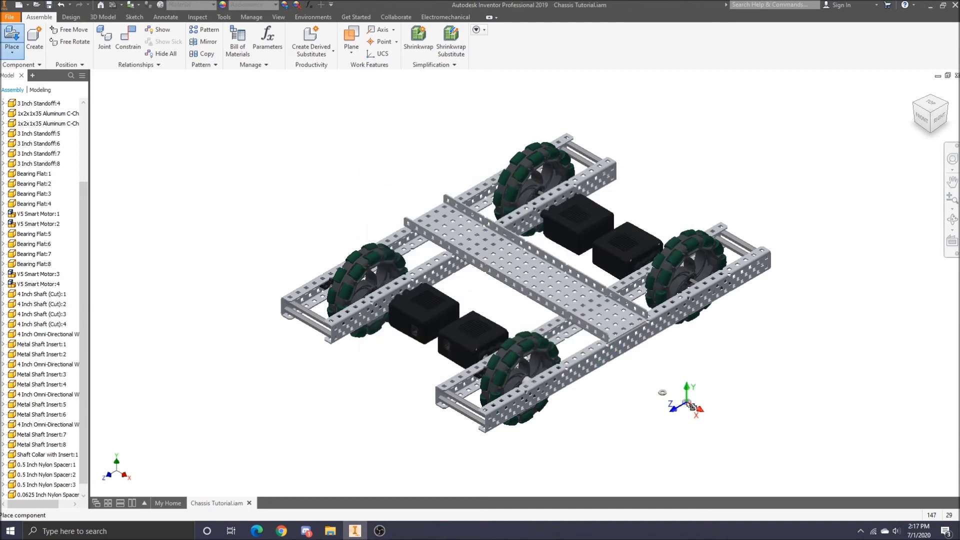
pyautogui.scroll(5, 688, 398)
pyautogui.press('Escape')
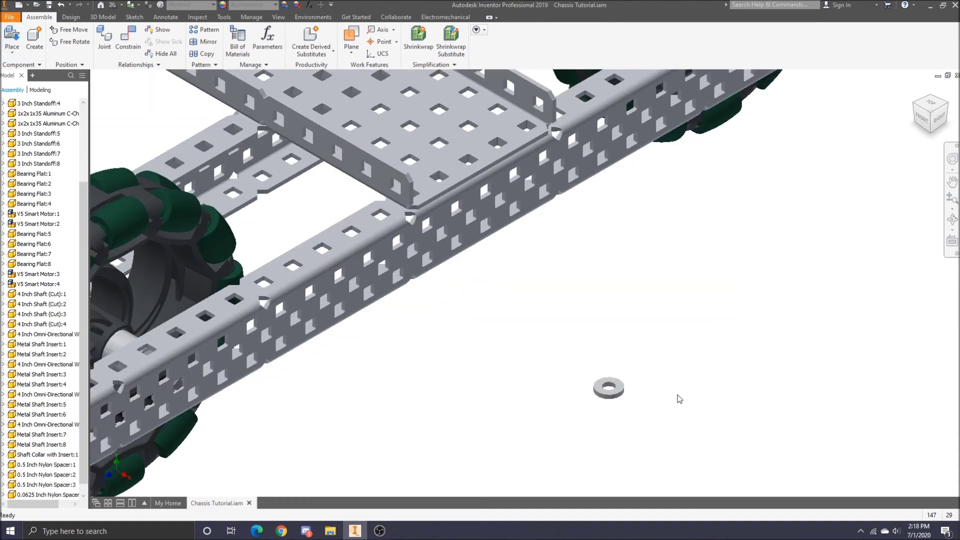
# - Place three 0.5 Inch Nylon Spacer.ipt components in a column beside the loose thin spacer
pyautogui.click(12, 39)
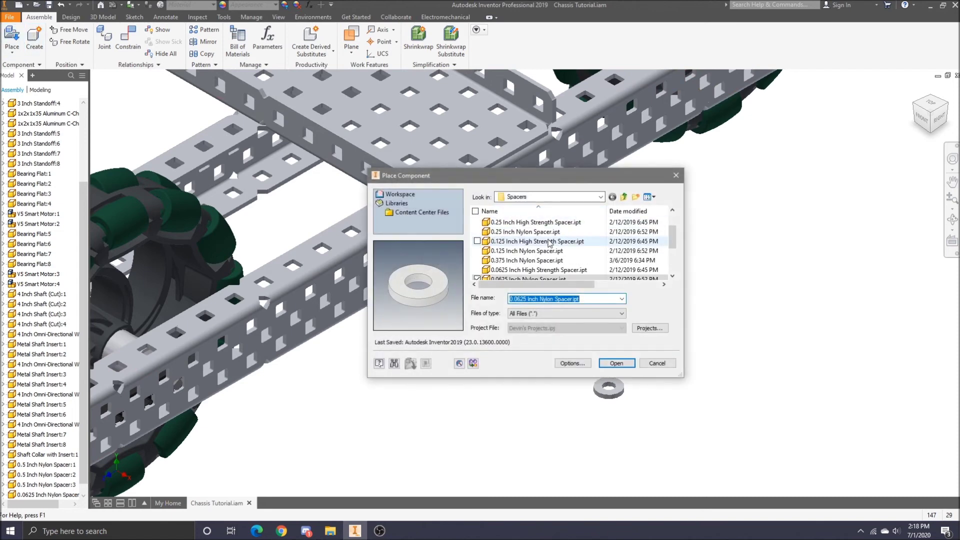
pyautogui.click(543, 232)
pyautogui.click(525, 242)
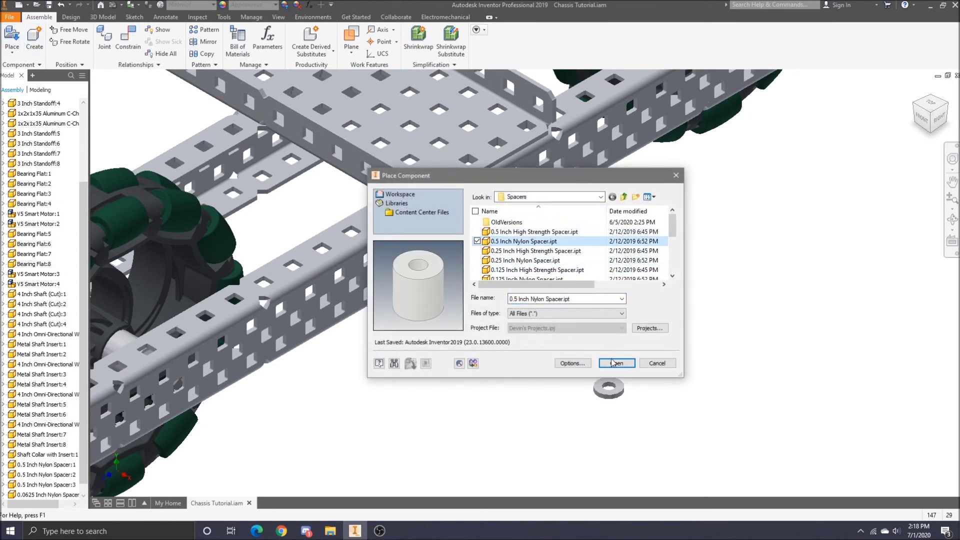
pyautogui.click(616, 363)
pyautogui.click(665, 382)
pyautogui.click(662, 316)
pyautogui.click(656, 249)
pyautogui.press('Escape')
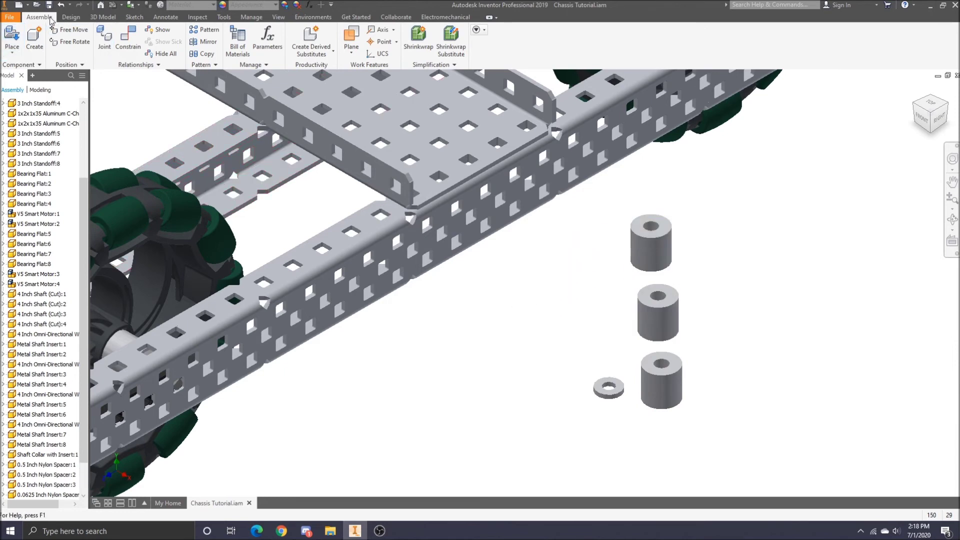
# - Place one Shaft Collar with Insert.ipt component from the Shaft Hardware folder beside the loose 0.5 inch spacers
pyautogui.click(15, 39)
pyautogui.scroll(-4, 565, 243)
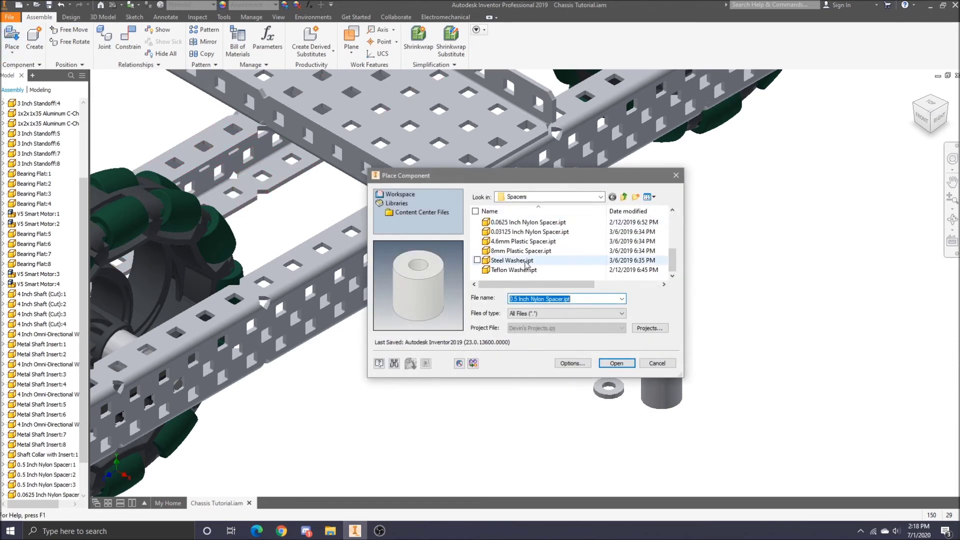
pyautogui.click(623, 196)
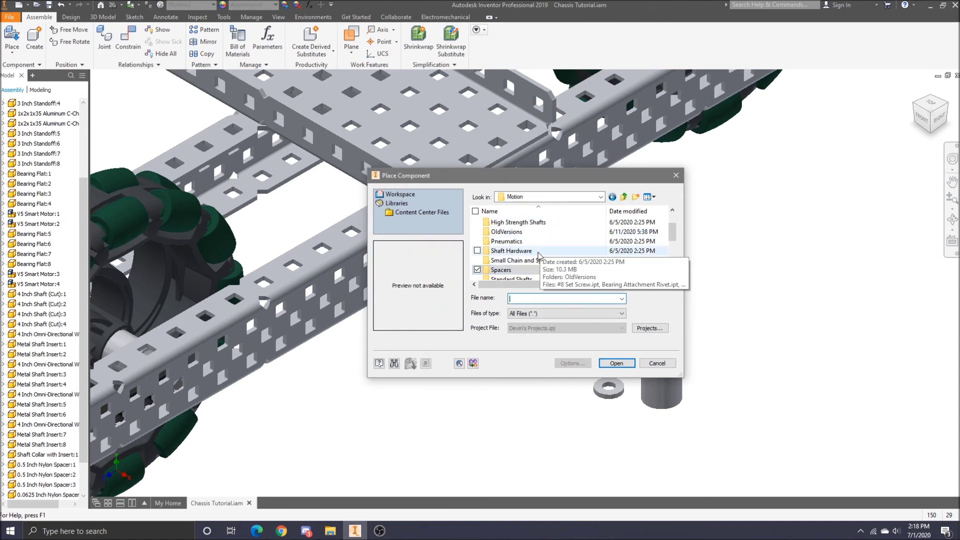
pyautogui.doubleClick(538, 251)
pyautogui.scroll(-3, 541, 260)
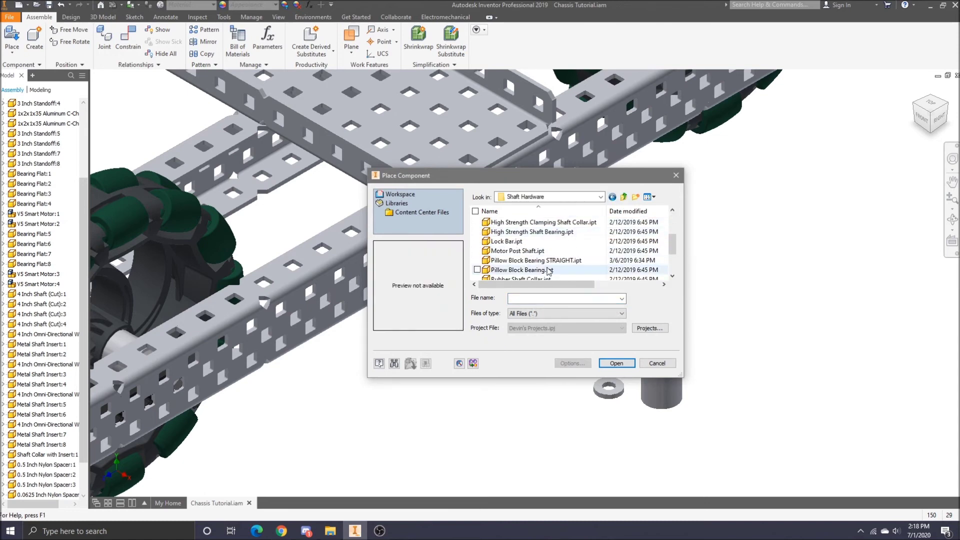
pyautogui.click(545, 274)
pyautogui.click(617, 363)
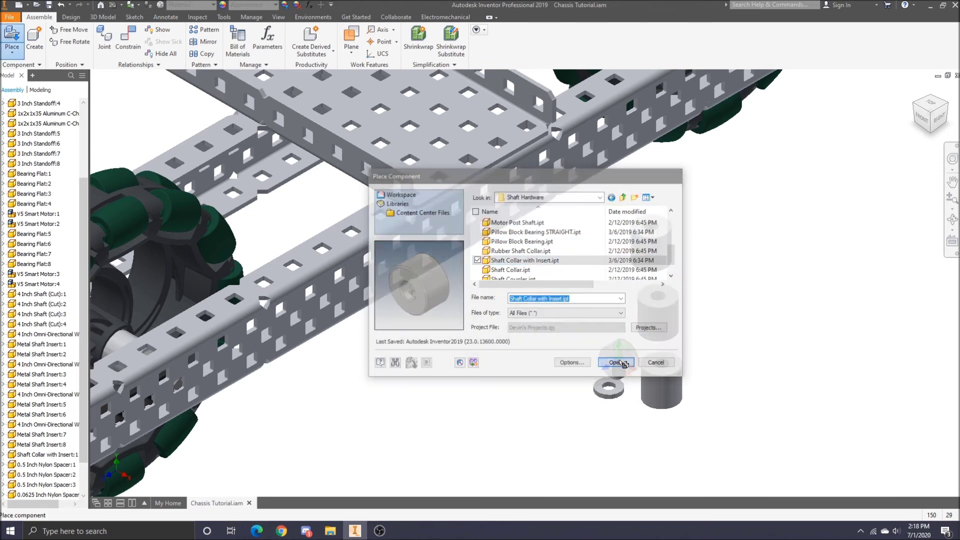
pyautogui.click(719, 339)
pyautogui.press('Escape')
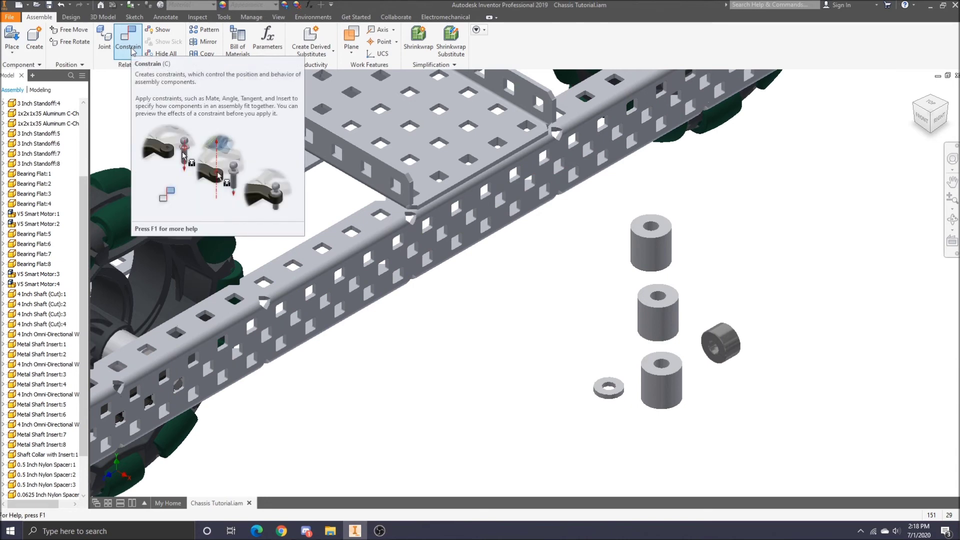
# - Insert the loose shaft collar against the top face of the lowest 0.5 inch nylon spacer at 0.000 in offset
pyautogui.click(133, 51)
pyautogui.click(95, 248)
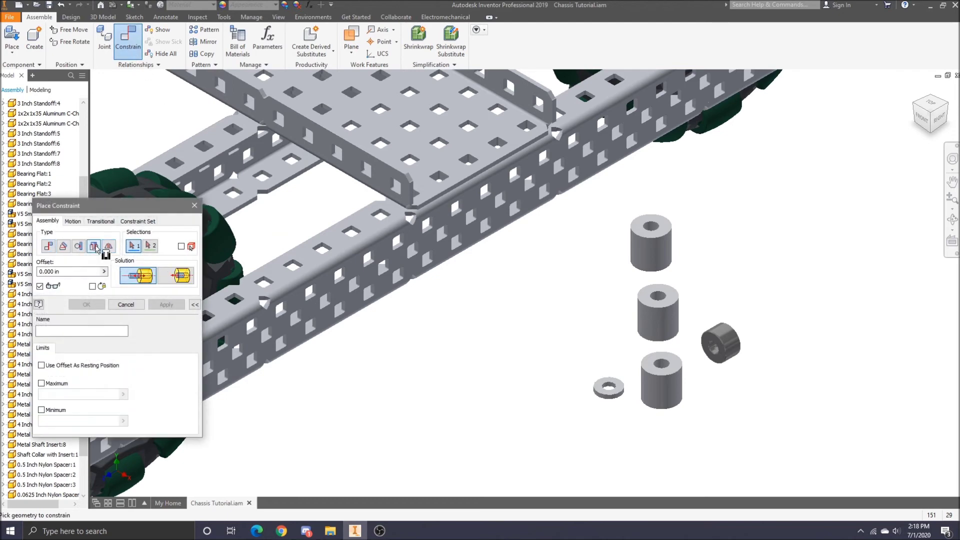
pyautogui.scroll(-3, 717, 357)
pyautogui.click(706, 347)
pyautogui.click(621, 369)
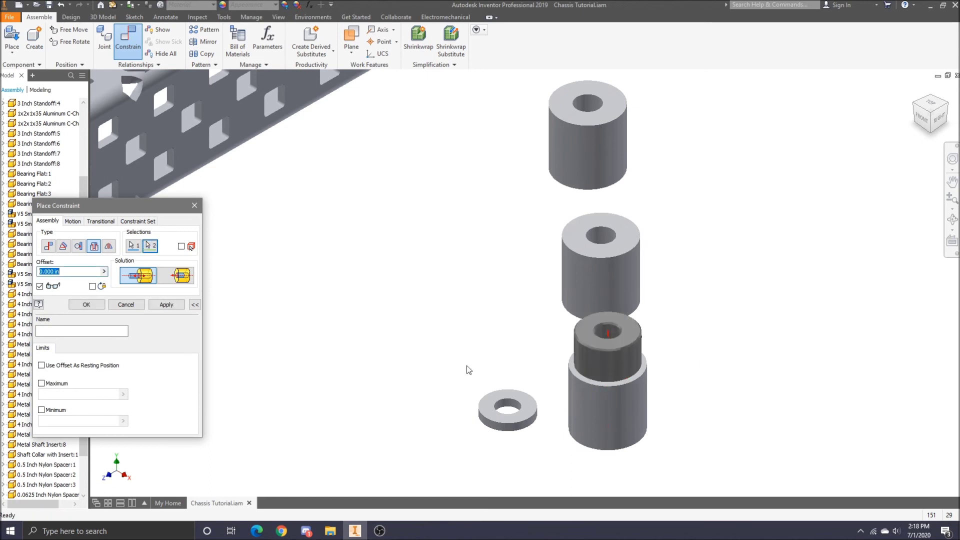
pyautogui.click(86, 304)
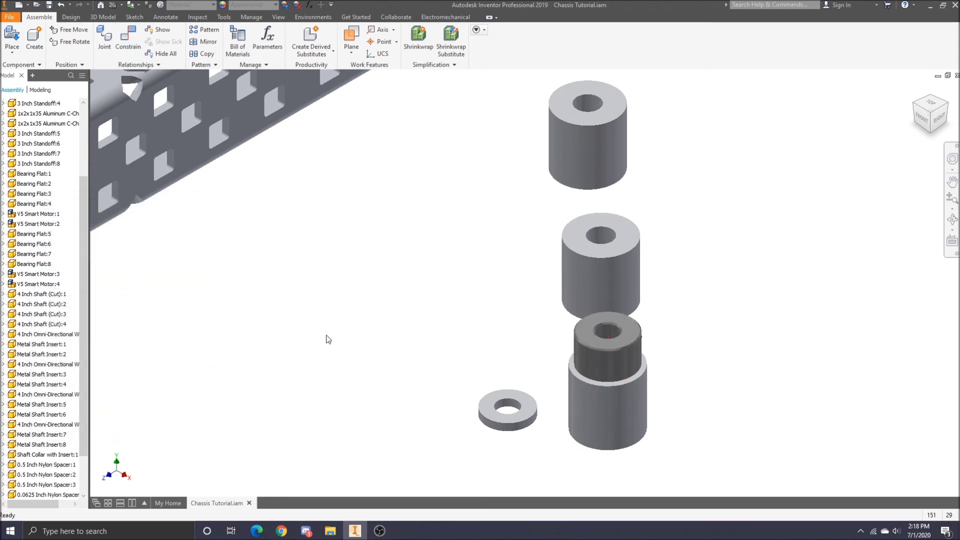
# - Move the collar-and-spacer pair clear of the other parts and reposition the two loose 0.5 inch spacers near the thin spacer
pyautogui.moveTo(615, 388); pyautogui.dragTo(829, 229)
pyautogui.moveTo(815, 265); pyautogui.dragTo(764, 243)
pyautogui.moveTo(591, 270); pyautogui.dragTo(500, 311)
pyautogui.moveTo(561, 175); pyautogui.dragTo(411, 238)
# - Insert one loose 0.5 inch nylon spacer concentrically on the top face of the other at 0.000 in offset
pyautogui.click(135, 44)
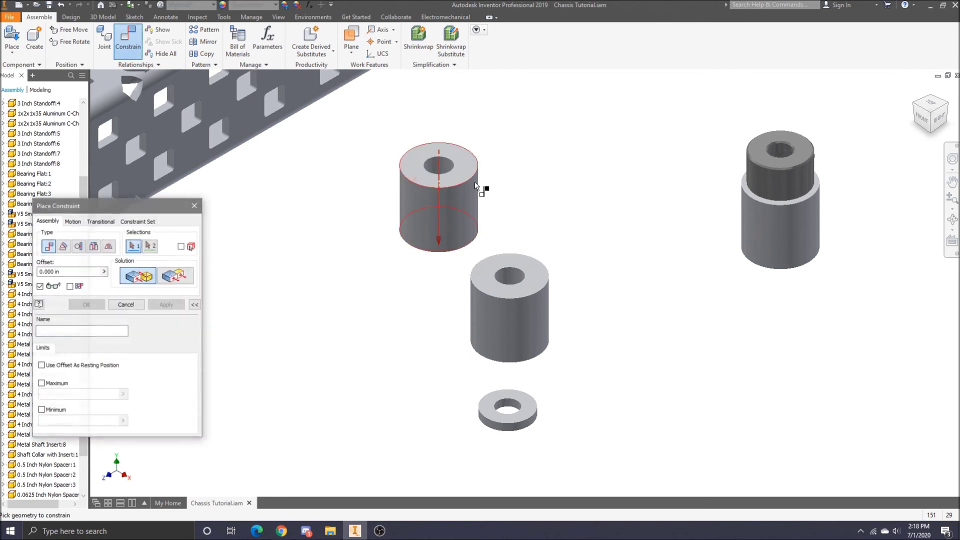
pyautogui.click(97, 249)
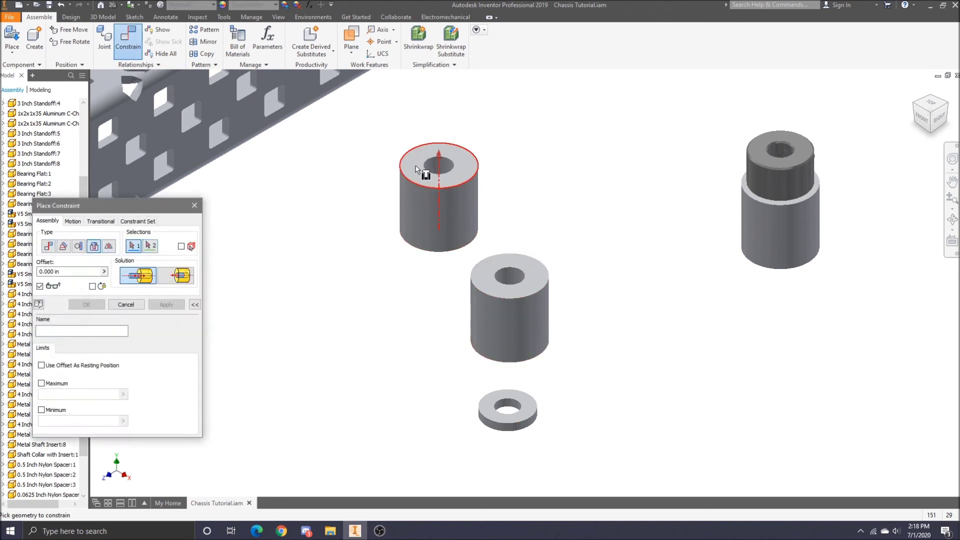
pyautogui.click(451, 172)
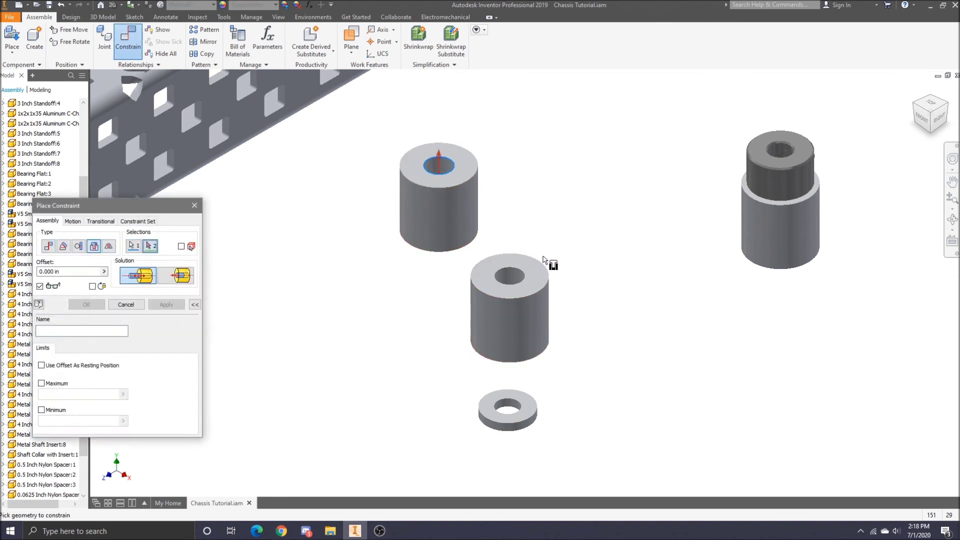
pyautogui.click(524, 273)
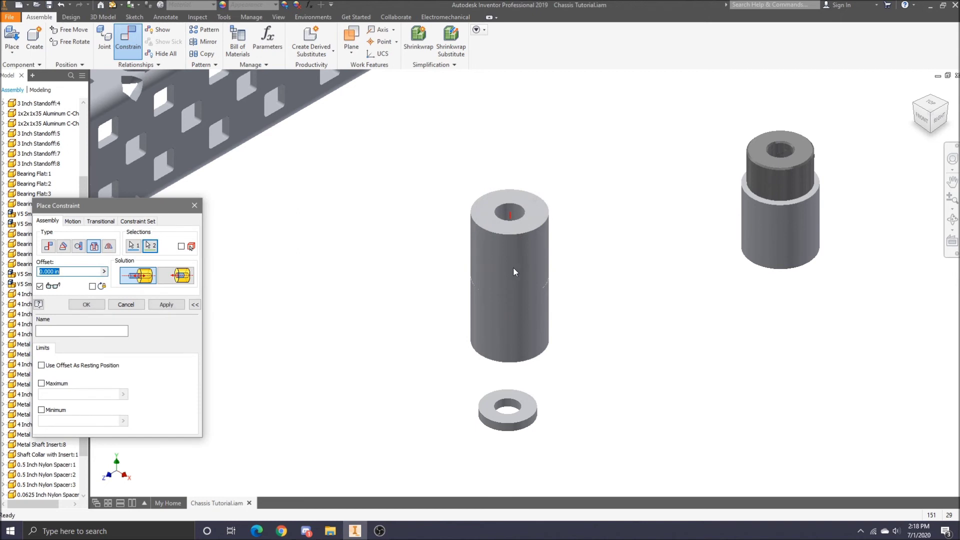
pyautogui.click(166, 304)
# - Join the double 0.5 inch spacer stack to the thin spacer with a 0.000 in Insert constraint, and move it beside the collar-and-spacer pair
pyautogui.click(505, 216)
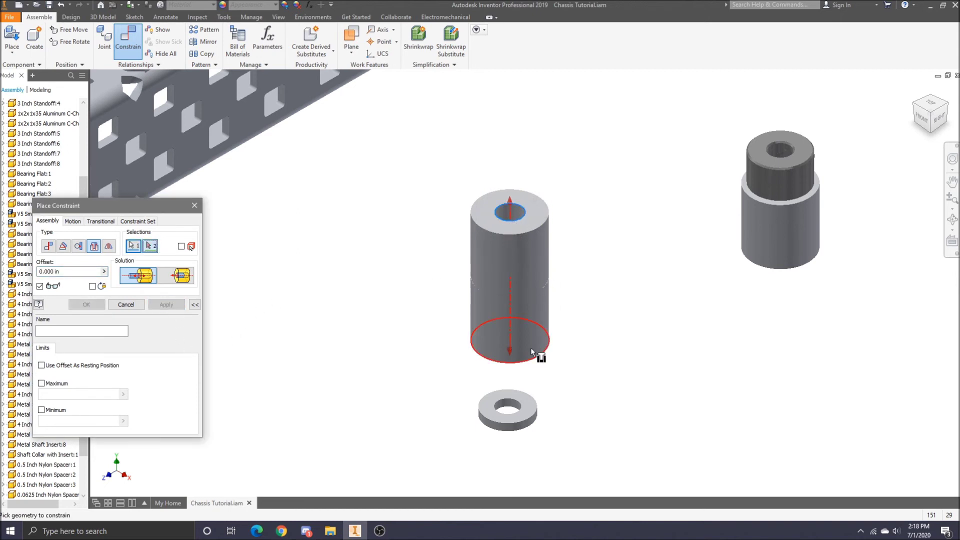
pyautogui.click(515, 406)
pyautogui.click(87, 304)
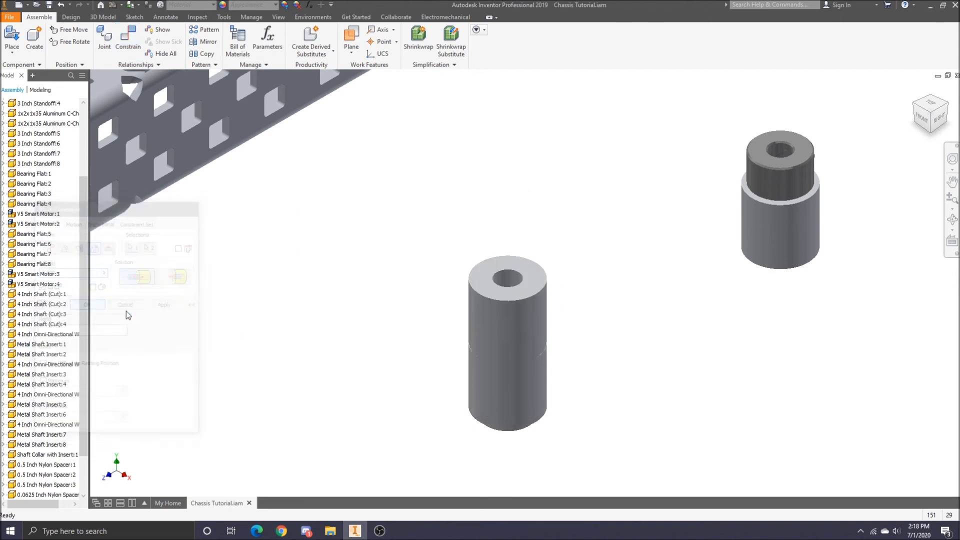
pyautogui.moveTo(523, 395); pyautogui.dragTo(670, 202)
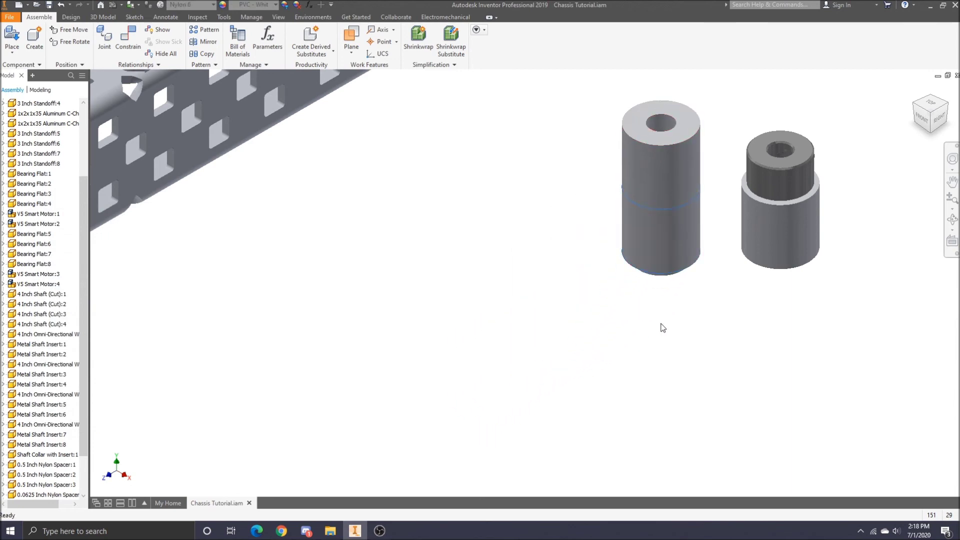
# - Copy the three-spacer stack together with the collar-and-spacer pair, and paste two more sets into the assembly
pyautogui.scroll(3, 630, 320)
pyautogui.scroll(5, 618, 312)
pyautogui.moveTo(606, 254); pyautogui.dragTo(722, 340)
pyautogui.scroll(3, 722, 340)
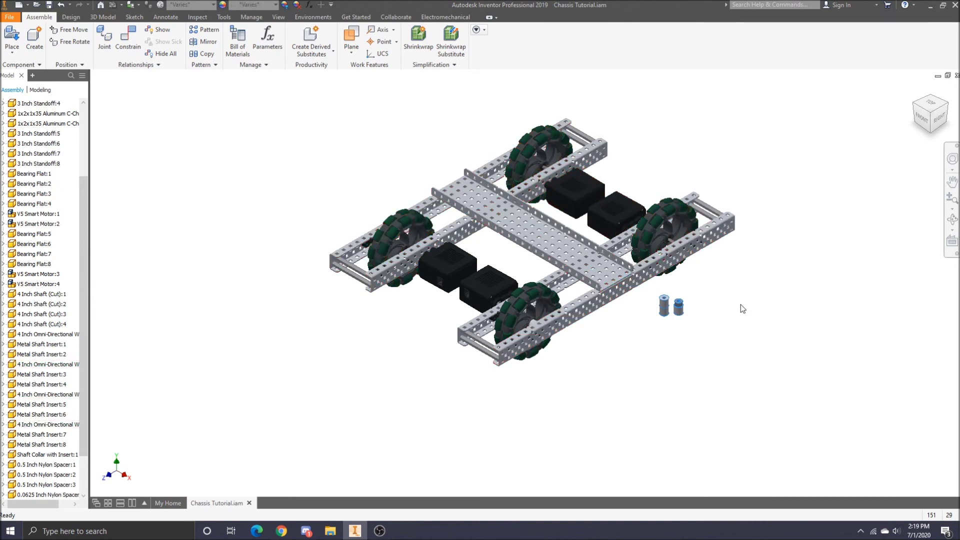
pyautogui.scroll(-5, 690, 315)
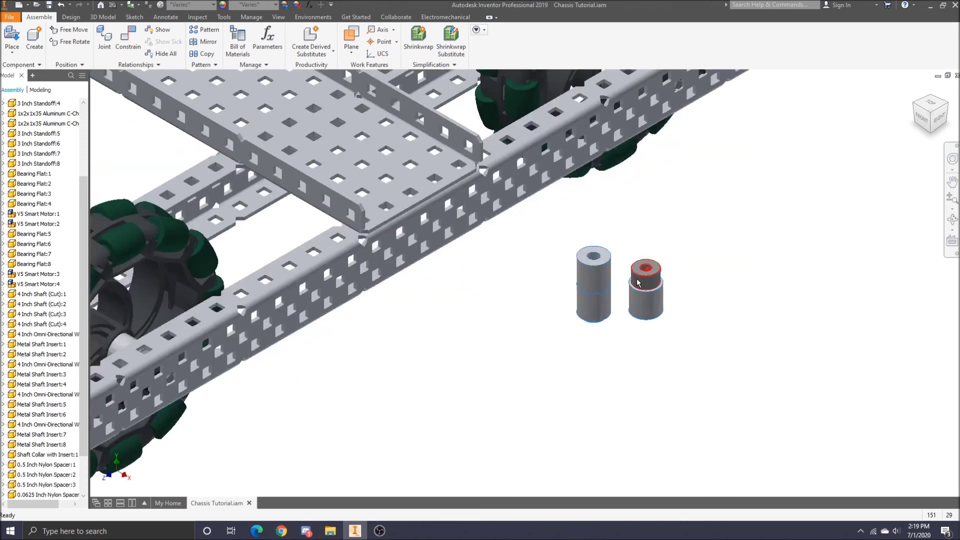
pyautogui.scroll(4, 637, 281)
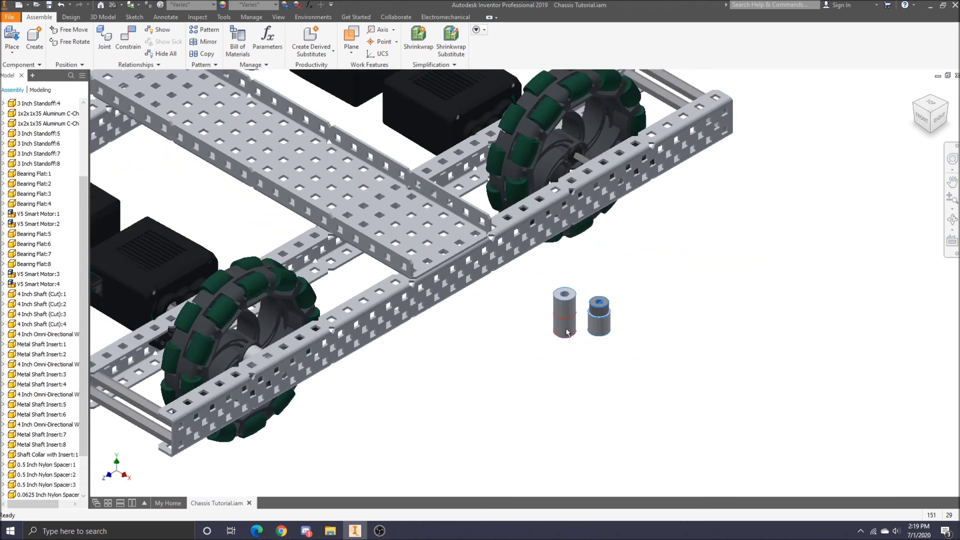
pyautogui.rightClick(566, 328)
pyautogui.click(560, 50)
pyautogui.rightClick(524, 370)
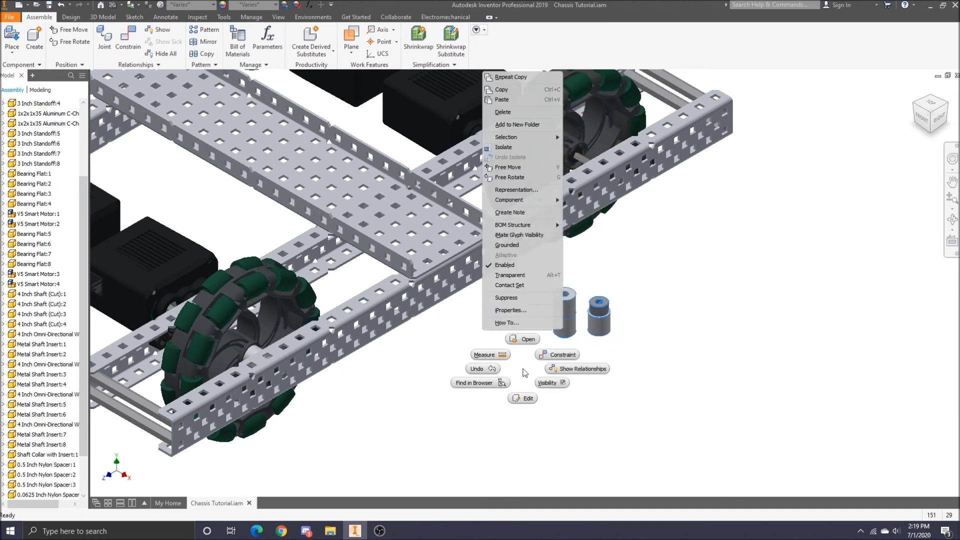
pyautogui.click(526, 100)
pyautogui.rightClick(495, 386)
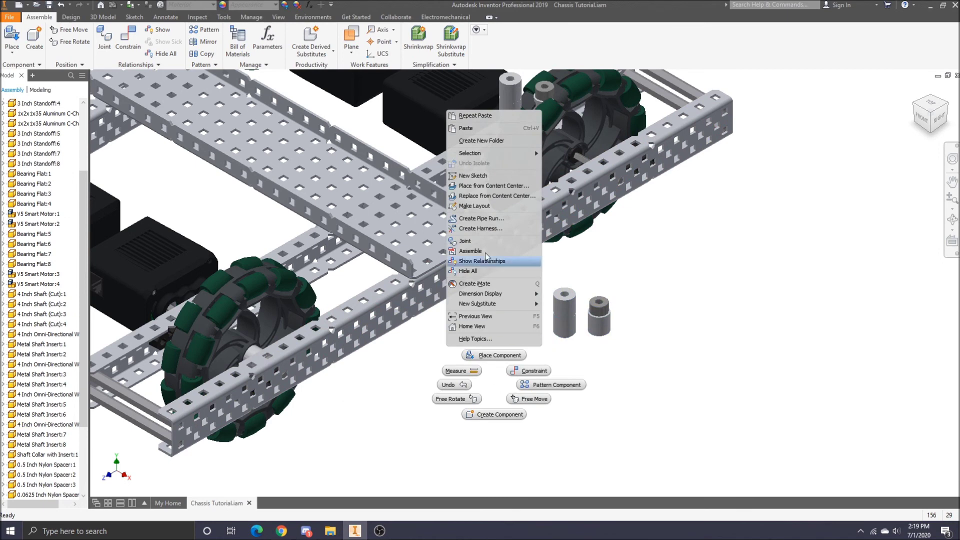
pyautogui.click(485, 128)
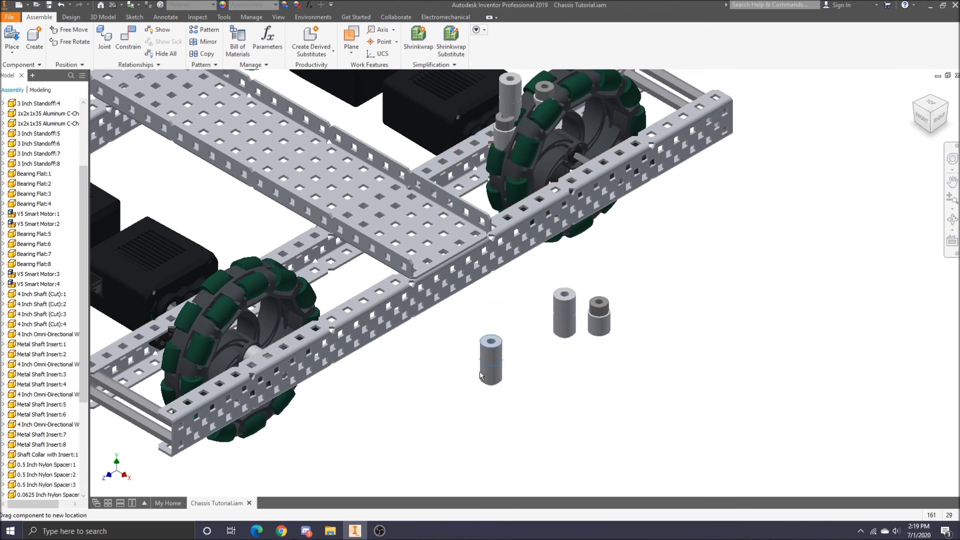
# - Move the pasted spacer stacks and collar-and-spacer pairs away from the wheel into the open space beside the original sets
pyautogui.click(453, 400)
pyautogui.moveTo(510, 117); pyautogui.dragTo(489, 339)
pyautogui.moveTo(544, 94); pyautogui.dragTo(533, 354)
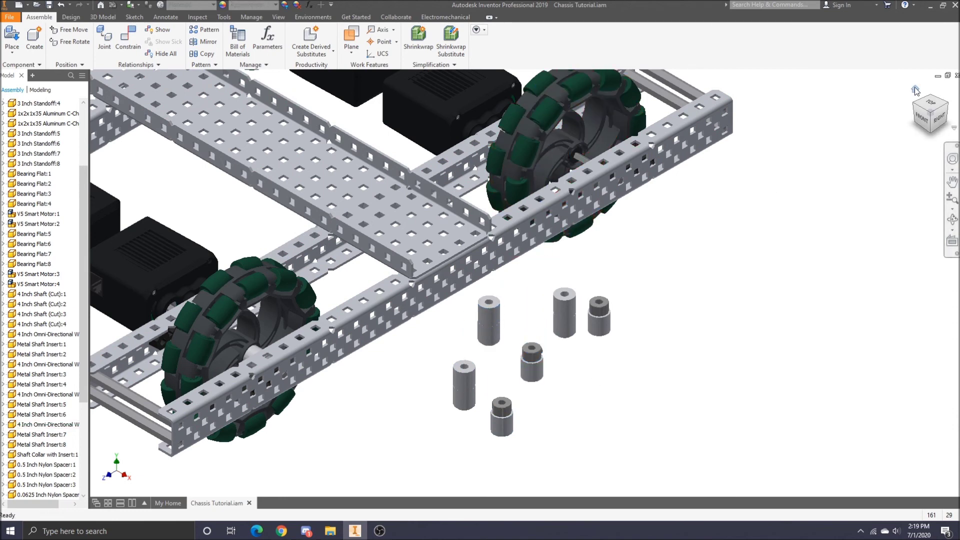
# - Insert the original collar-and-spacer pair against the outer channel's bearing flat at the rear right wheel shaft, at 0.000 in offset
pyautogui.click(915, 89)
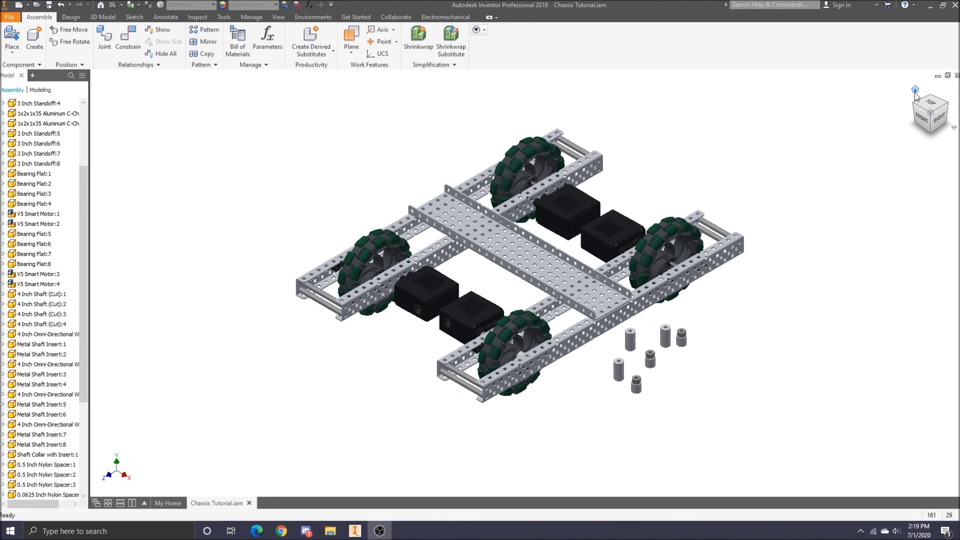
pyautogui.click(129, 37)
pyautogui.click(93, 245)
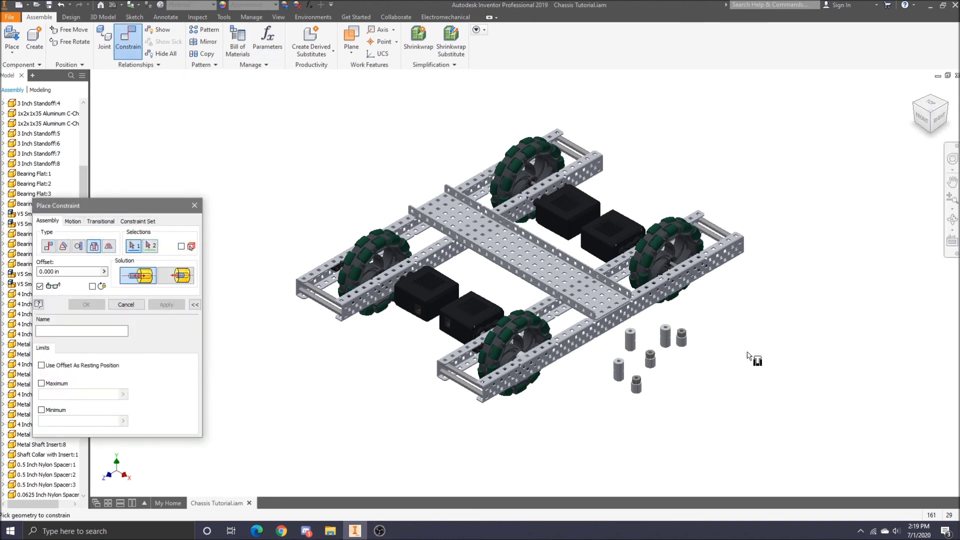
pyautogui.scroll(5, 689, 336)
pyautogui.scroll(5, 689, 335)
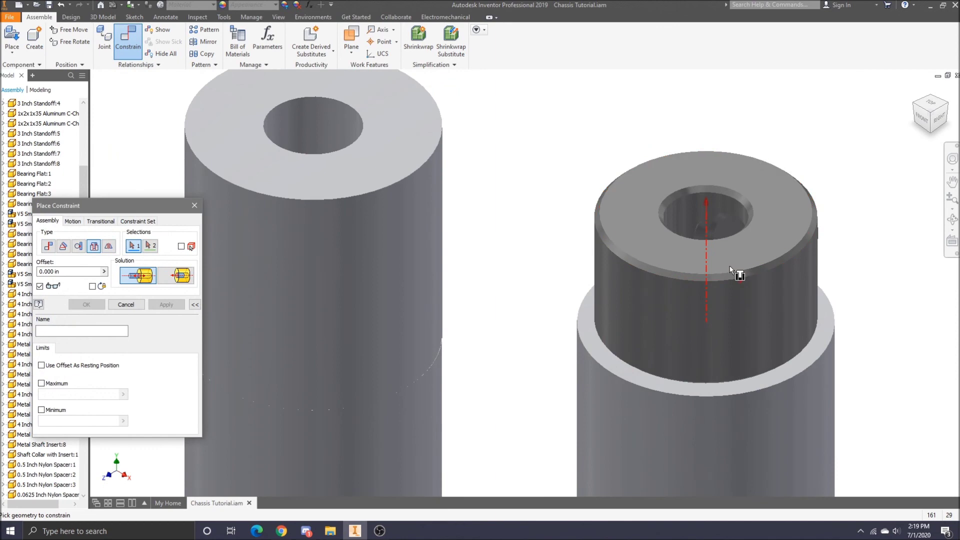
pyautogui.click(754, 204)
pyautogui.scroll(-6, 760, 205)
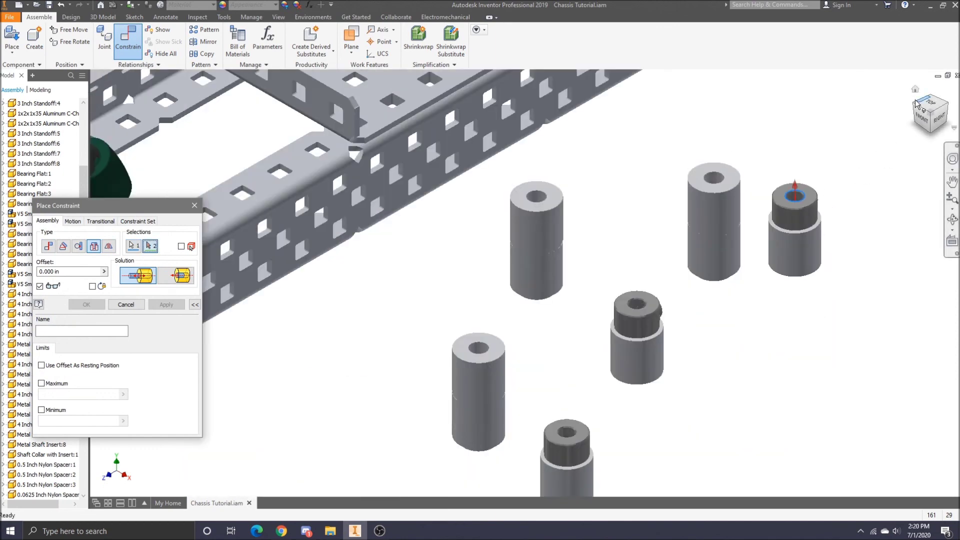
pyautogui.click(914, 107)
pyautogui.scroll(5, 558, 191)
pyautogui.moveTo(925, 118); pyautogui.dragTo(918, 110)
pyautogui.scroll(5, 613, 229)
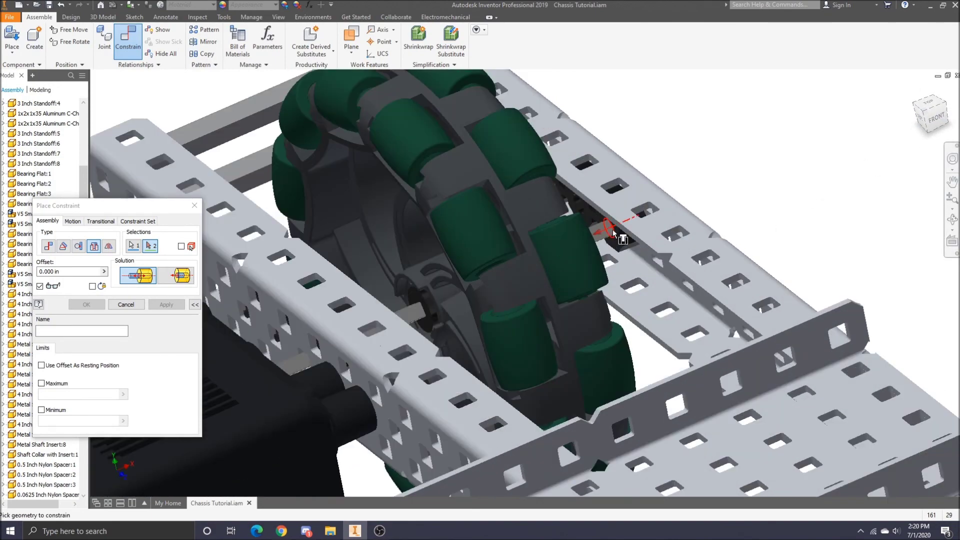
pyautogui.click(615, 236)
pyautogui.click(87, 305)
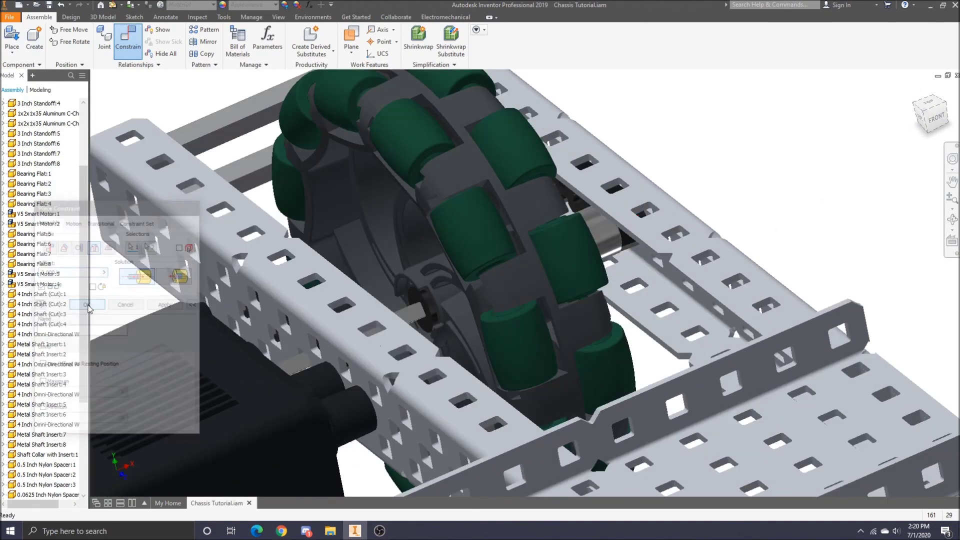
# - Move both left omni-directional wheels and the rear right wheel off their shafts, clear of the chassis
pyautogui.scroll(-6, 550, 314)
pyautogui.scroll(2, 550, 314)
pyautogui.click(487, 405)
pyautogui.moveTo(487, 405); pyautogui.dragTo(400, 446)
pyautogui.moveTo(387, 343); pyautogui.dragTo(309, 389)
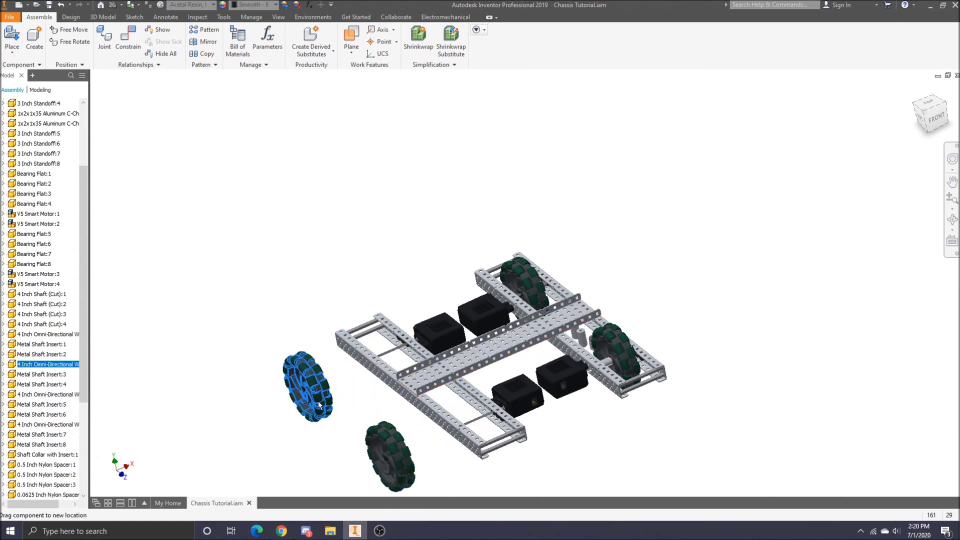
pyautogui.moveTo(518, 289); pyautogui.dragTo(629, 249)
pyautogui.click(756, 294)
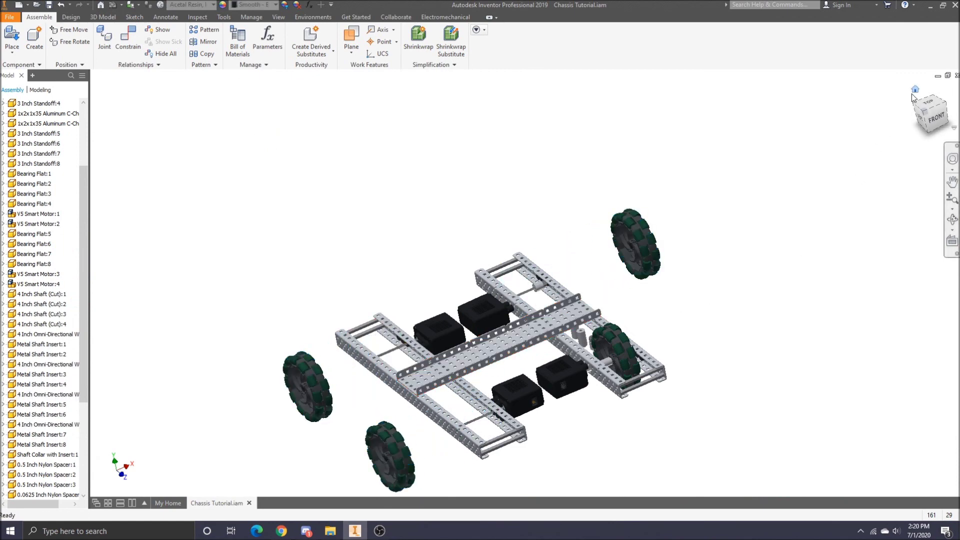
# - Insert a second collar-and-spacer pair against the outer channel's bearing flat at the rear left shaft, at 0.000 in offset
pyautogui.click(916, 90)
pyautogui.click(128, 38)
pyautogui.scroll(5, 627, 342)
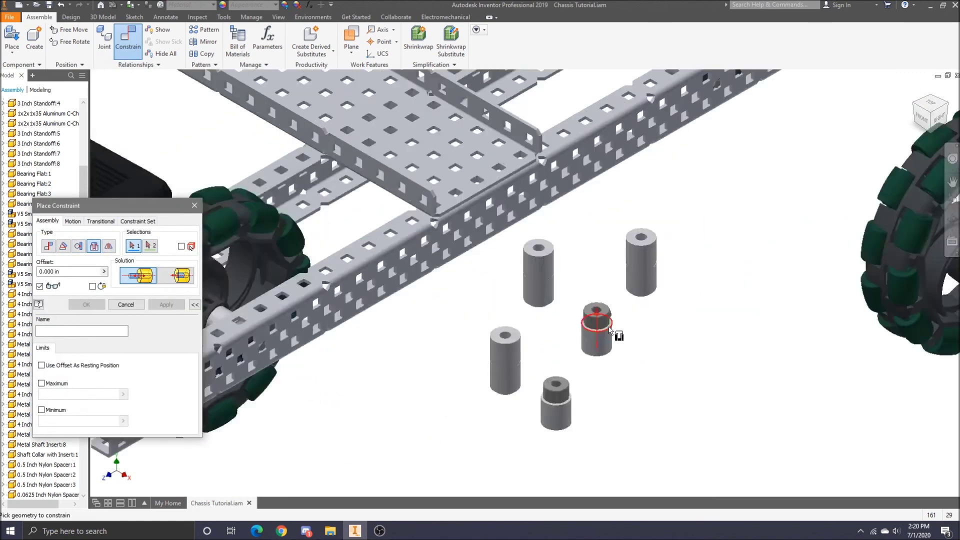
pyautogui.click(596, 290)
pyautogui.scroll(-3, 597, 348)
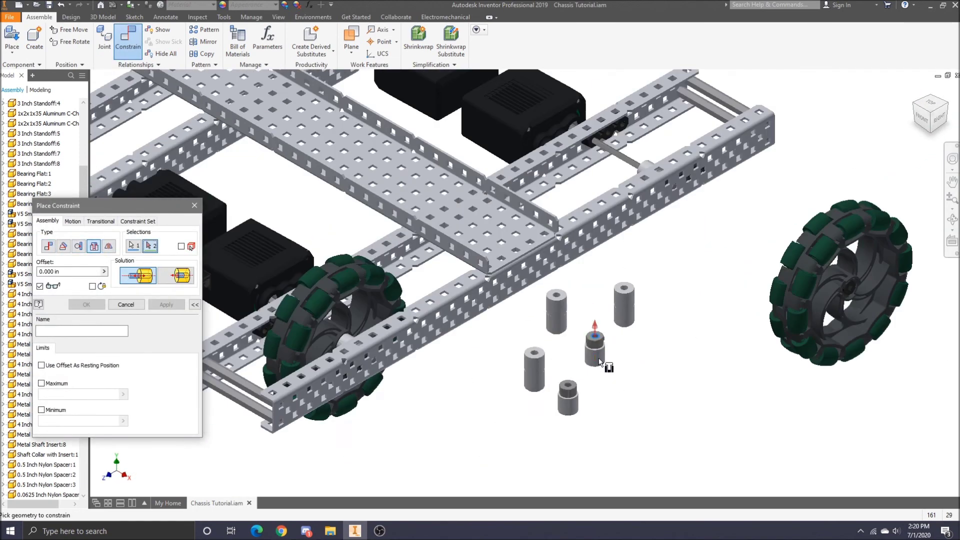
pyautogui.scroll(5, 600, 326)
pyautogui.scroll(-6, 597, 376)
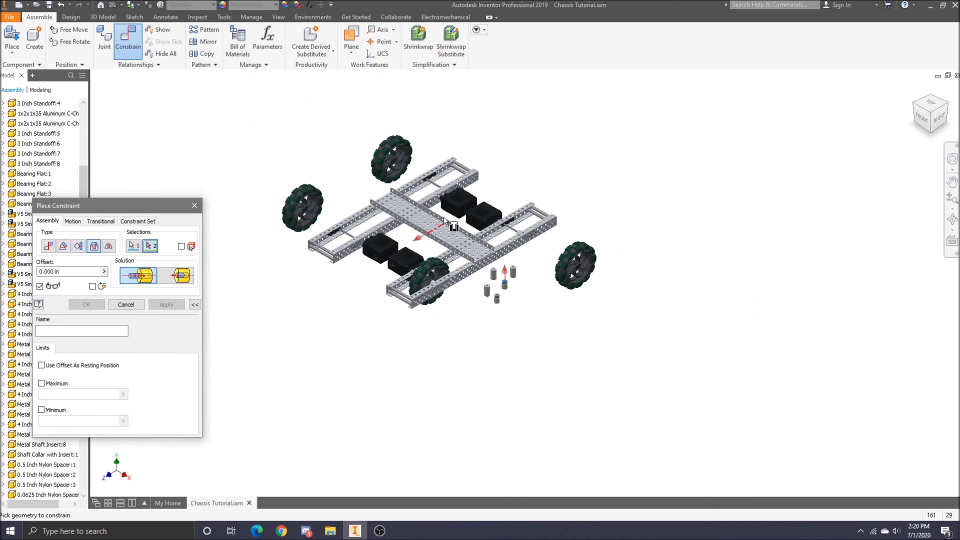
pyautogui.scroll(4, 424, 166)
pyautogui.scroll(3, 424, 165)
pyautogui.click(427, 131)
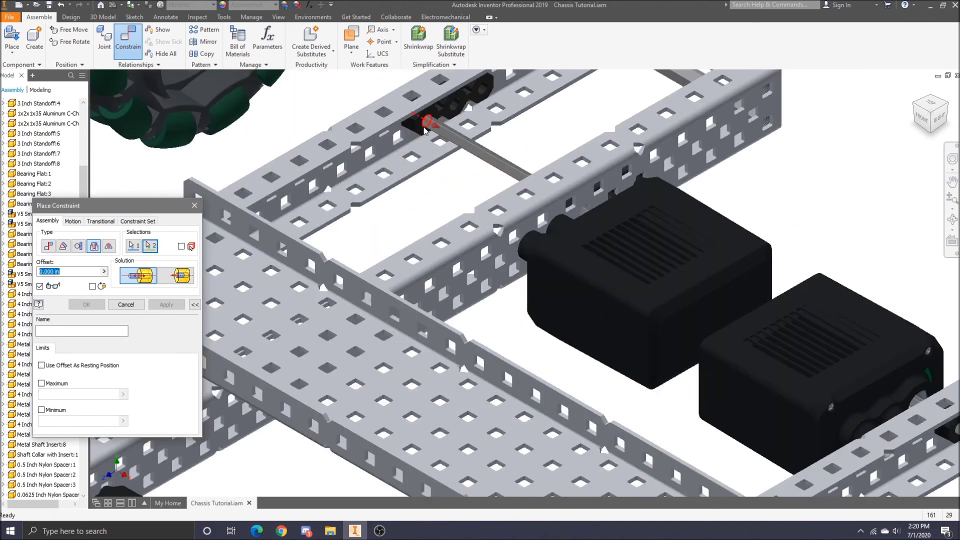
pyautogui.click(165, 305)
# - Insert the remaining loose collar-and-spacer pair against the outer channel's bearing flat at the front left shaft, at 0.000 in offset
pyautogui.scroll(-4, 565, 280)
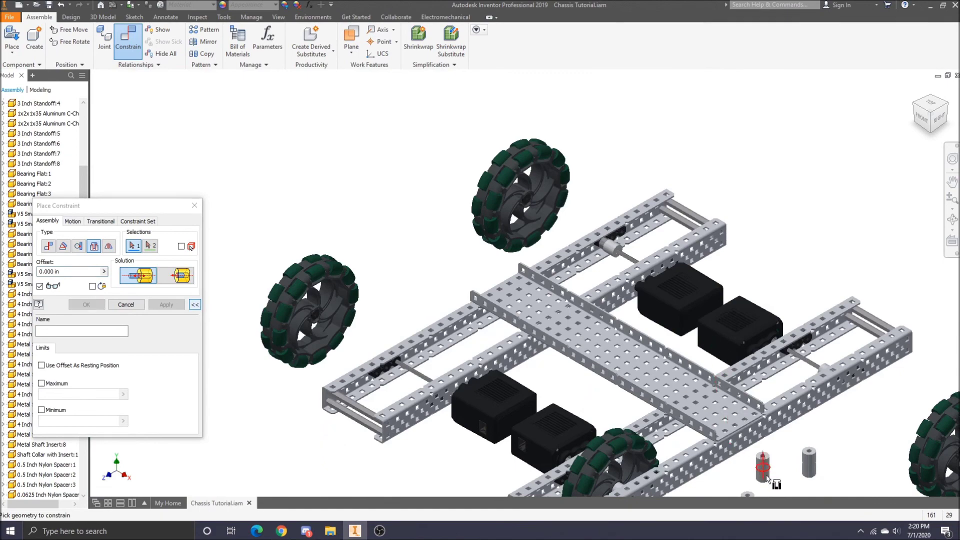
pyautogui.scroll(-3, 775, 446)
pyautogui.scroll(5, 775, 447)
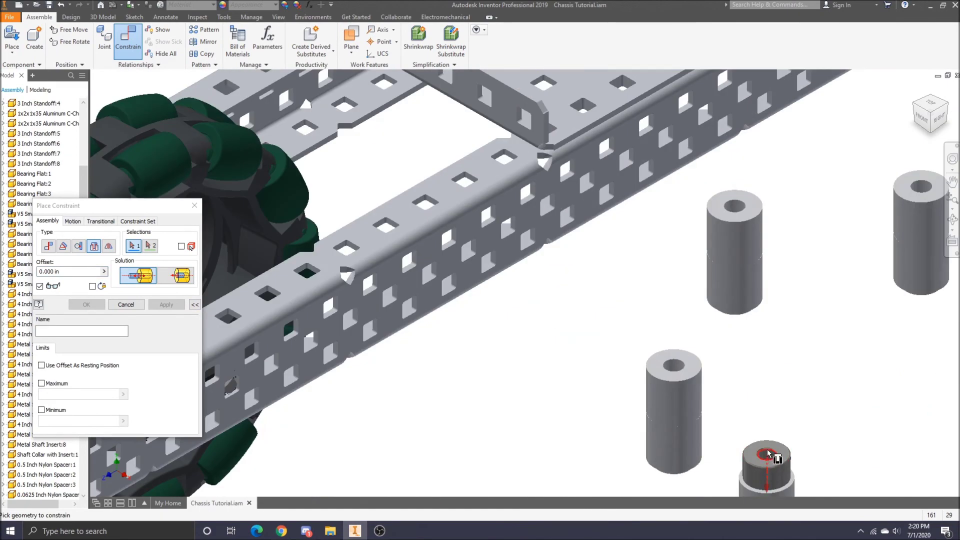
pyautogui.click(777, 436)
pyautogui.scroll(-5, 777, 436)
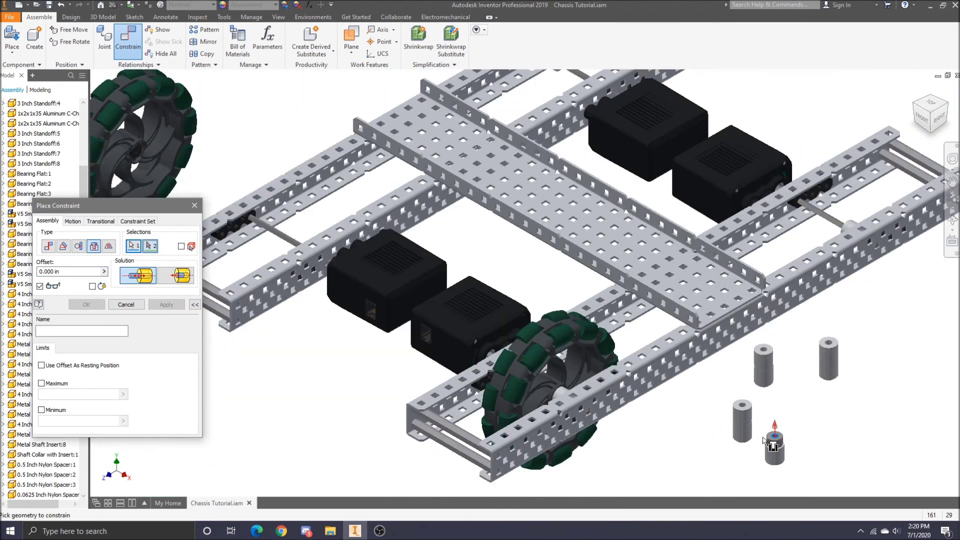
pyautogui.click(250, 220)
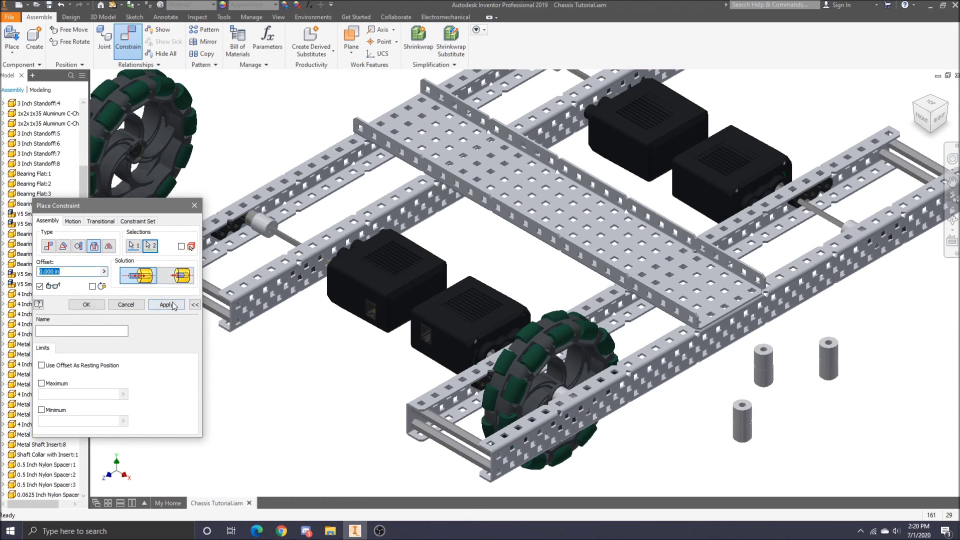
pyautogui.click(166, 305)
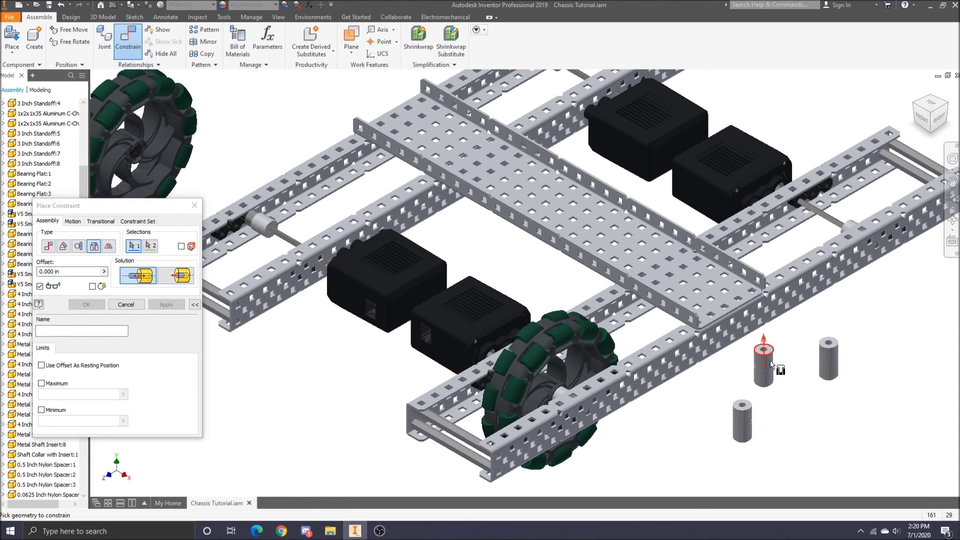
# - Insert one three-spacer stack against the inner channel's bearing flat at the rear right shaft, at 0.000 in offset
pyautogui.click(745, 404)
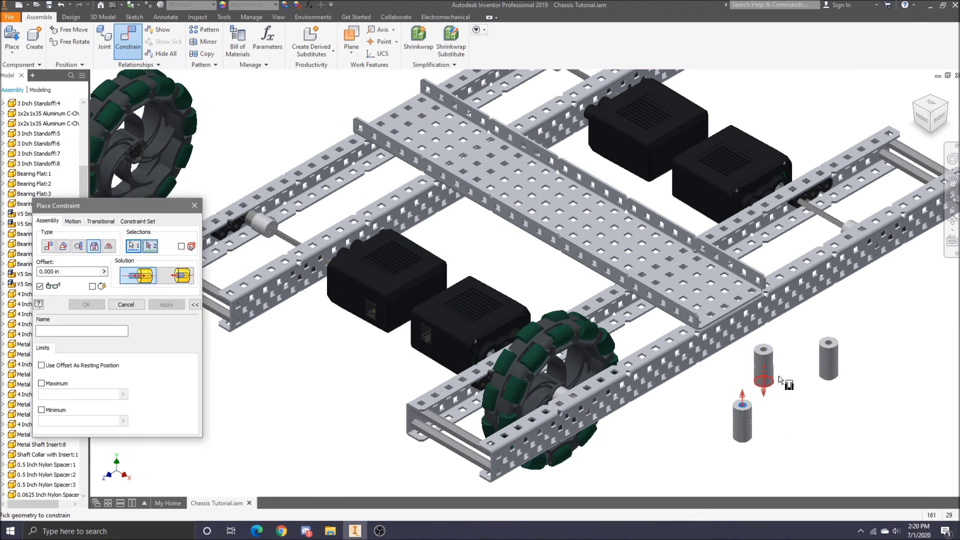
pyautogui.click(797, 200)
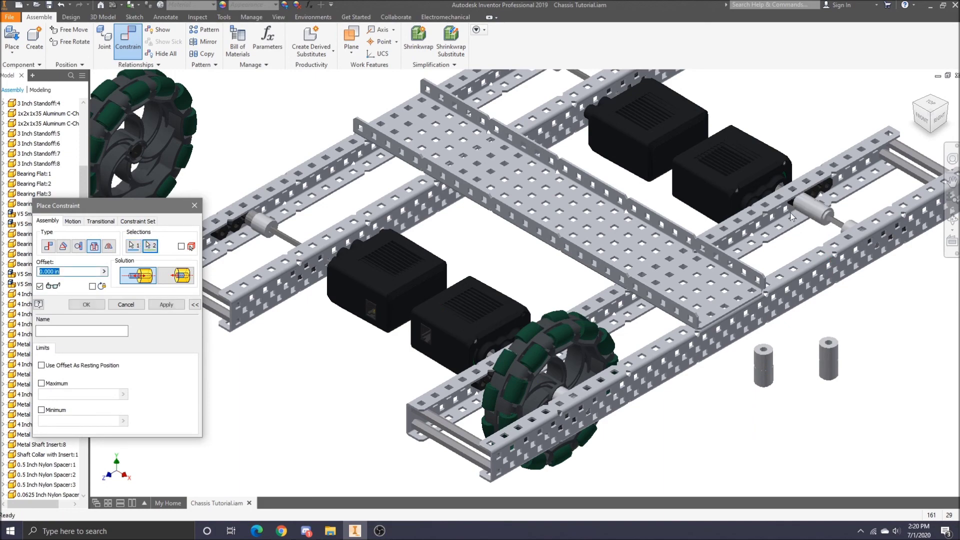
pyautogui.click(166, 305)
# - Insert another three-spacer stack against the inner channel's bearing flat at the rear left shaft, at 0.000 in offset
pyautogui.click(763, 341)
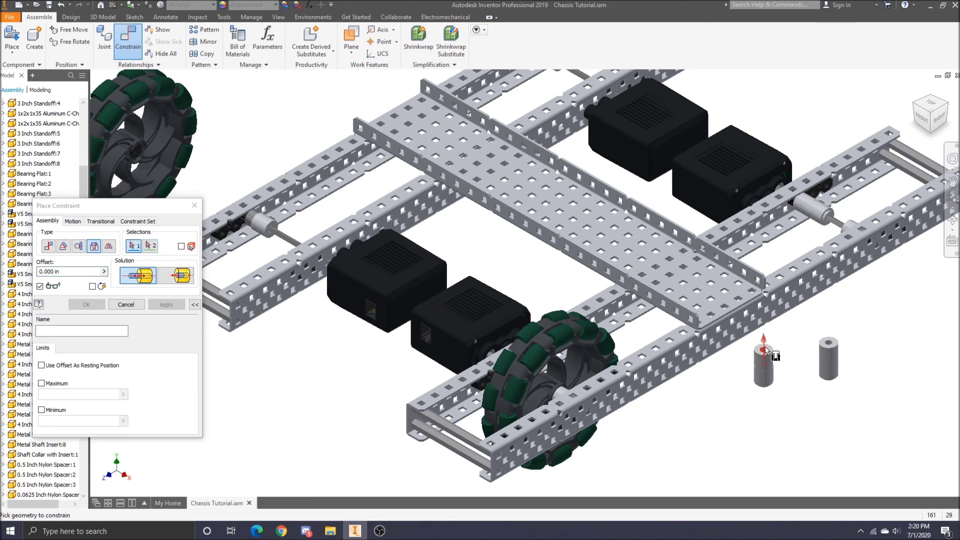
pyautogui.click(917, 106)
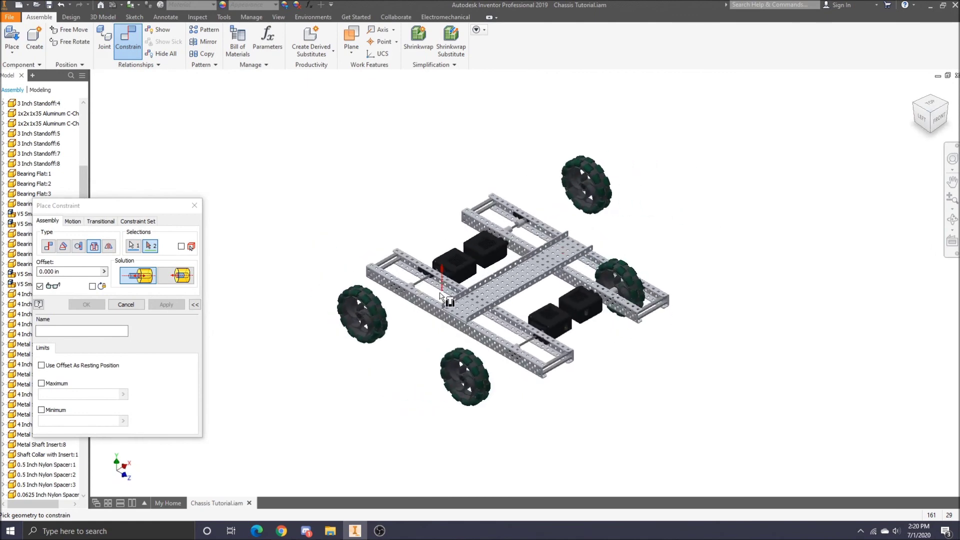
pyautogui.scroll(5, 433, 274)
pyautogui.click(431, 271)
pyautogui.click(173, 306)
# - Insert the last loose three-spacer stack against the inner channel's bearing flat at the front left shaft, at 0.000 in offset
pyautogui.scroll(-5, 546, 313)
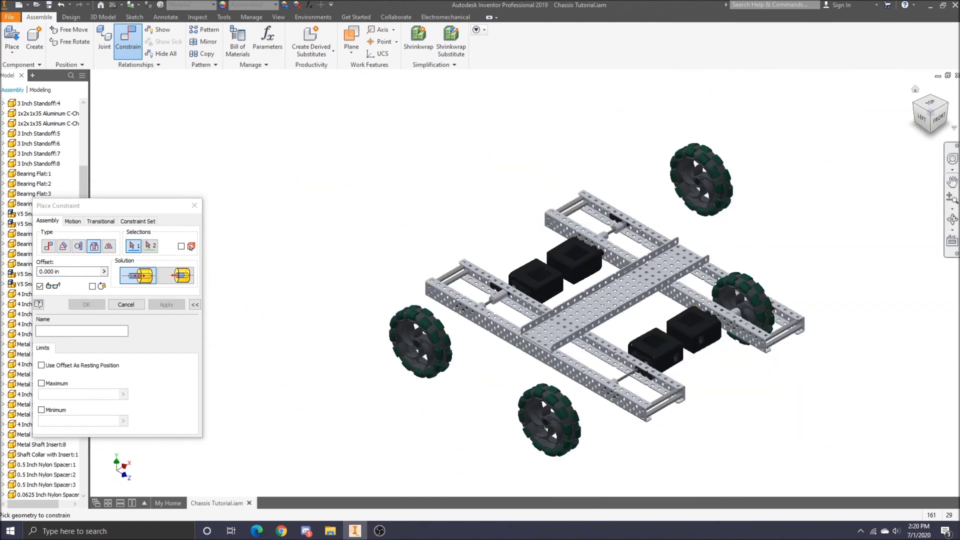
pyautogui.click(949, 104)
pyautogui.click(616, 327)
pyautogui.scroll(5, 614, 320)
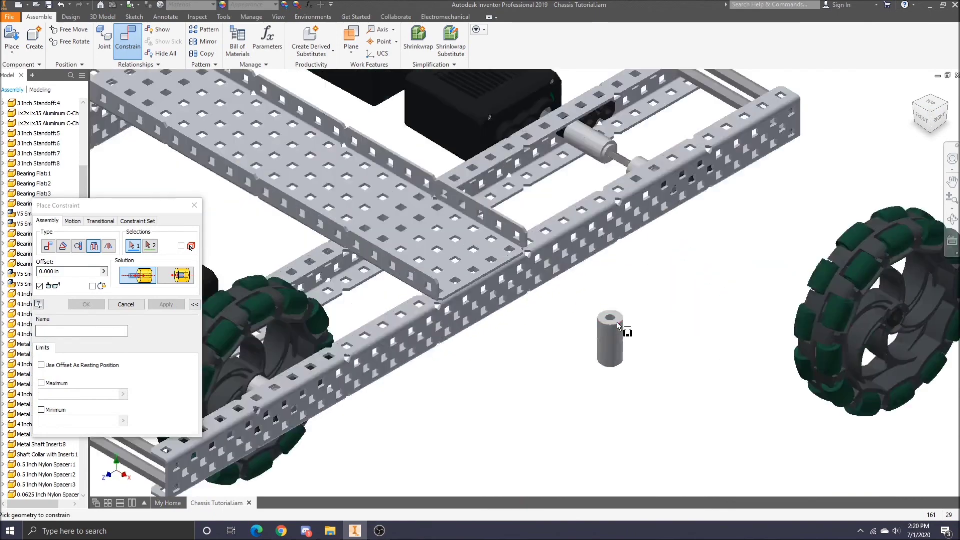
pyautogui.click(919, 107)
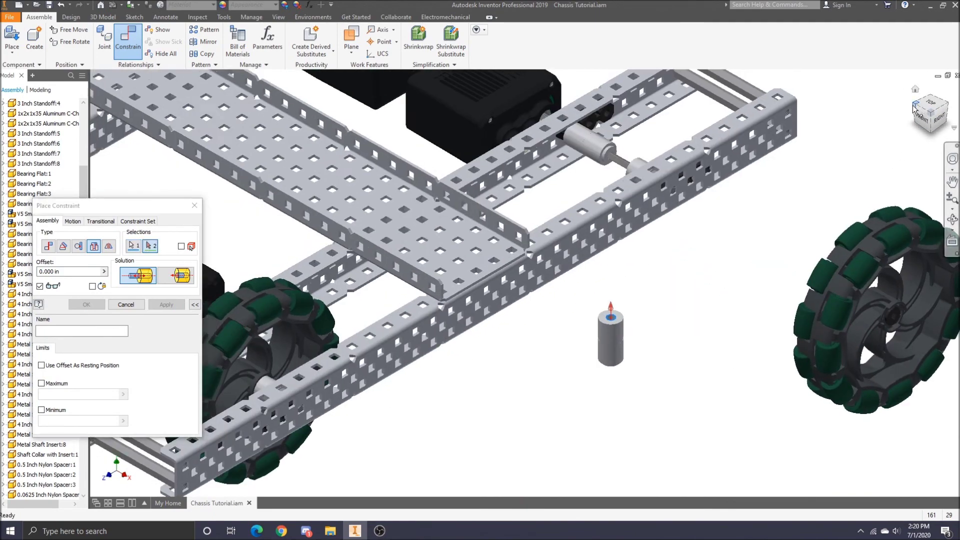
pyautogui.scroll(5, 542, 329)
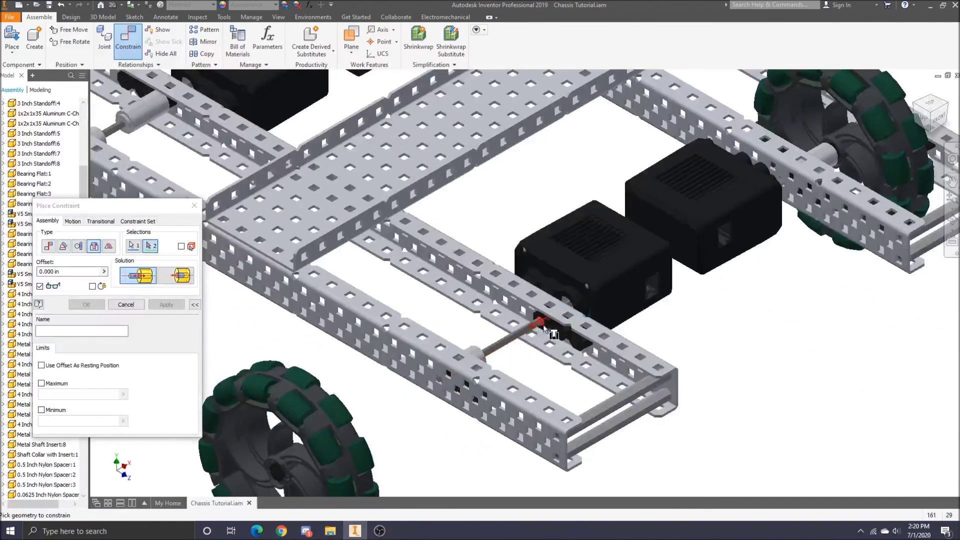
pyautogui.click(541, 328)
pyautogui.click(97, 308)
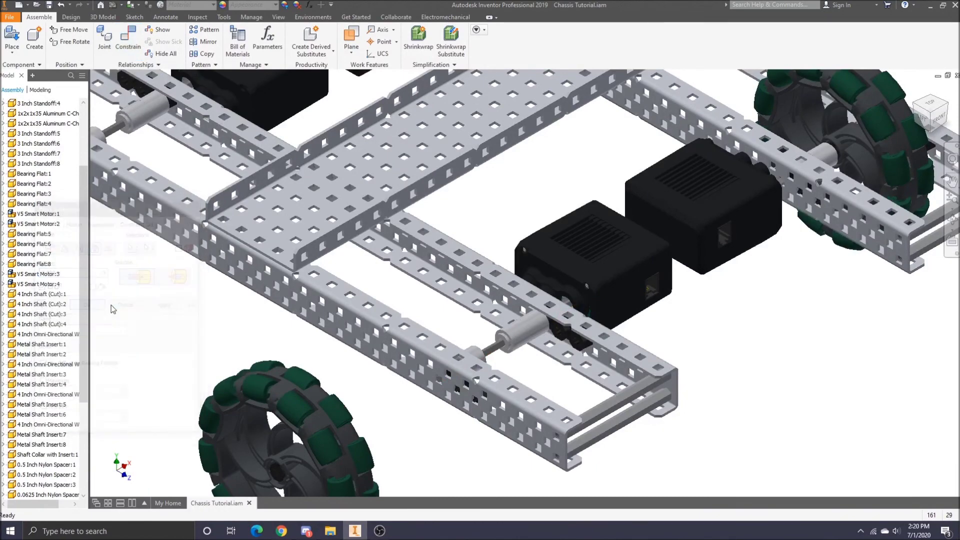
# - Mate the rear left wheel's outer shaft insert face to the collar-and-spacer pair's end face on its shaft, at 0.000 in offset
pyautogui.scroll(-8, 699, 232)
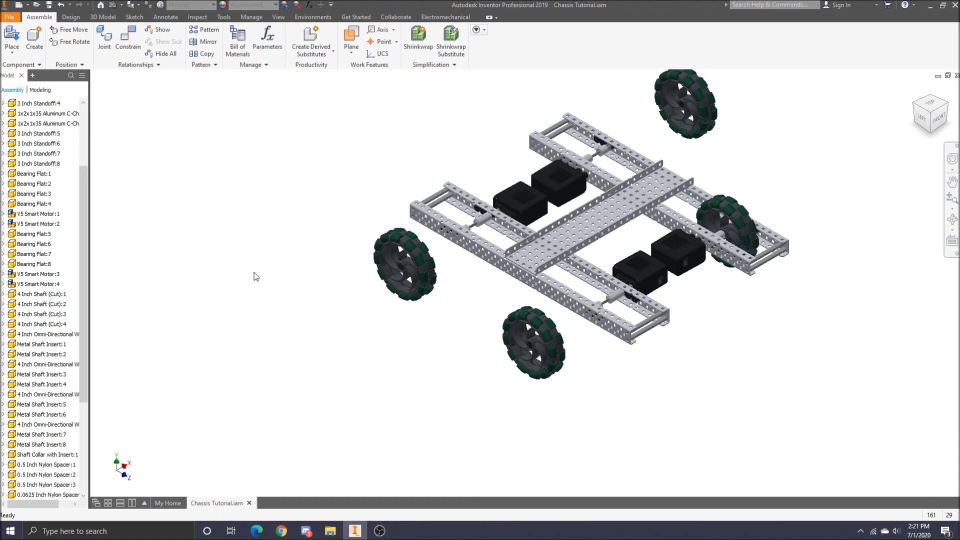
pyautogui.click(128, 37)
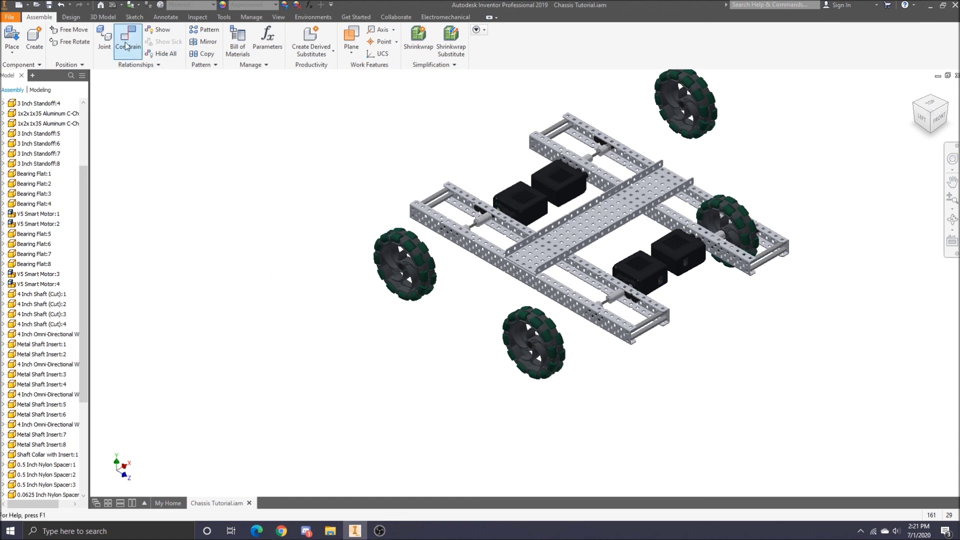
pyautogui.scroll(-8, 395, 250)
pyautogui.click(364, 261)
pyautogui.click(947, 105)
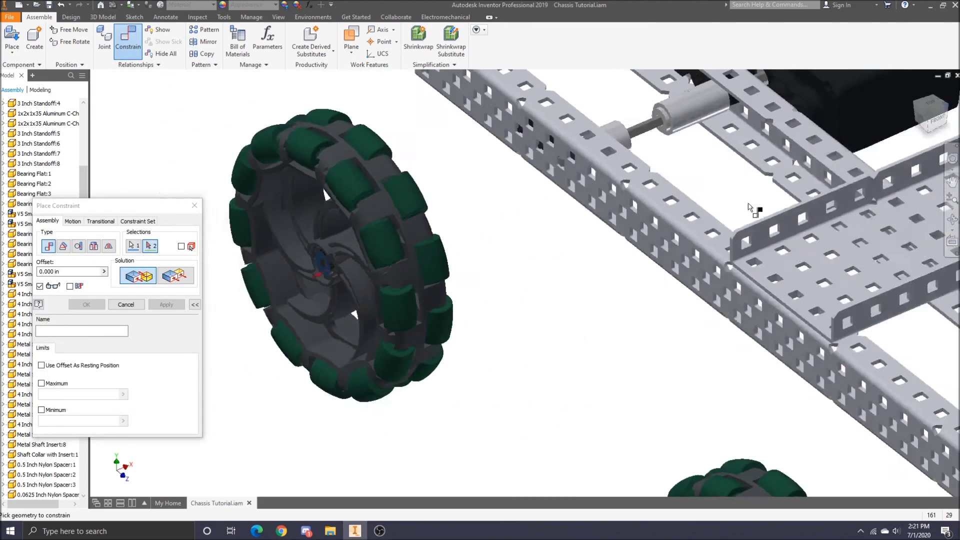
pyautogui.scroll(-6, 512, 210)
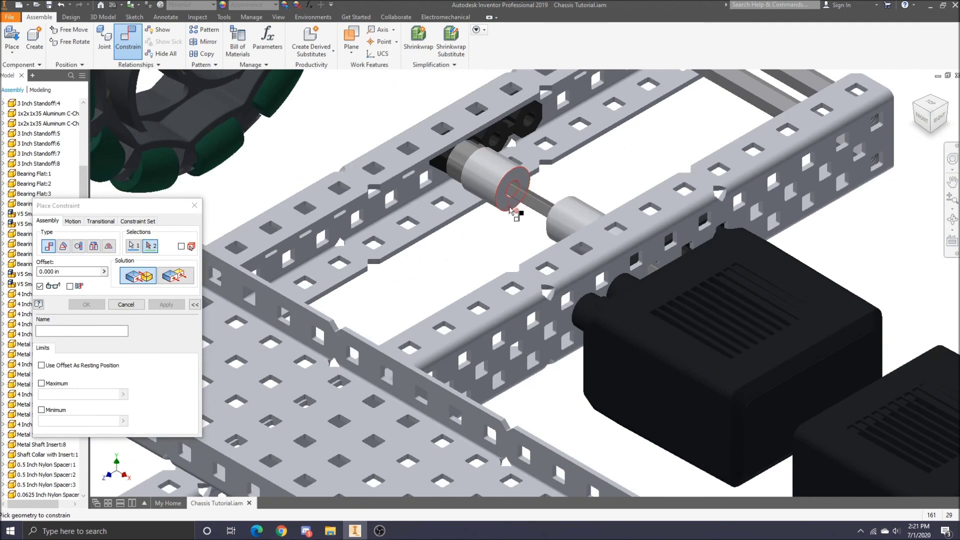
pyautogui.click(511, 210)
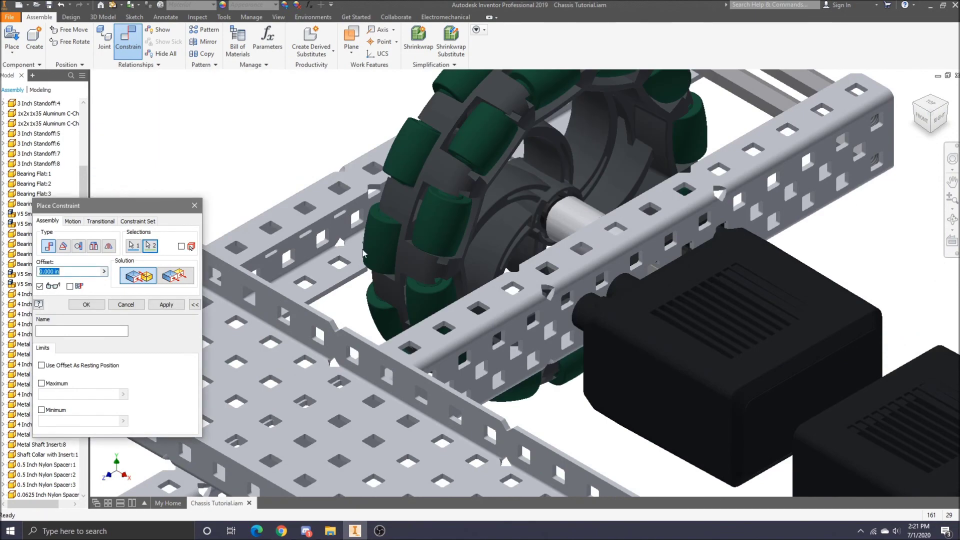
pyautogui.click(176, 301)
# - Mate the front left wheel's outer shaft insert face to the collar-and-spacer pair's end face on its shaft, at 0.000 in offset
pyautogui.scroll(7, 350, 323)
pyautogui.scroll(-7, 425, 360)
pyautogui.click(439, 370)
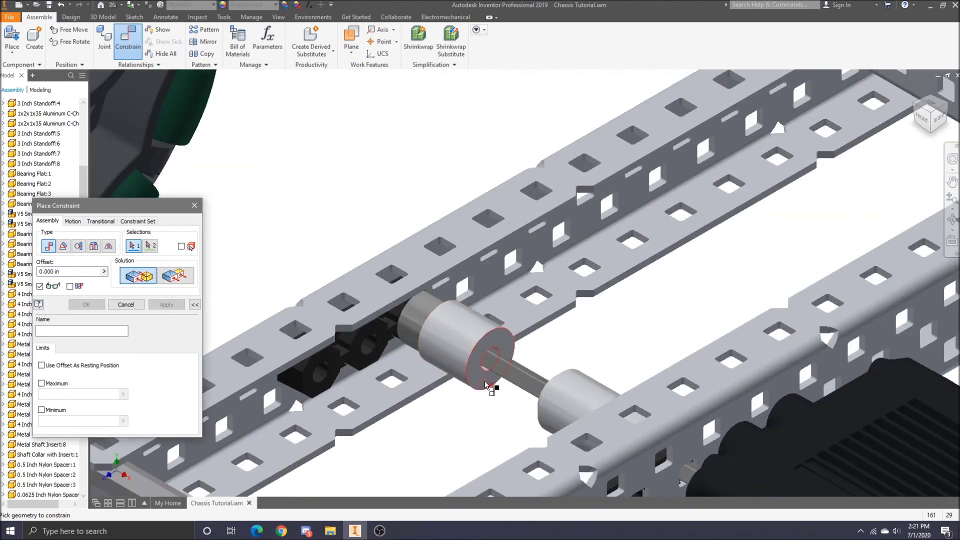
pyautogui.scroll(6, 490, 352)
pyautogui.click(916, 107)
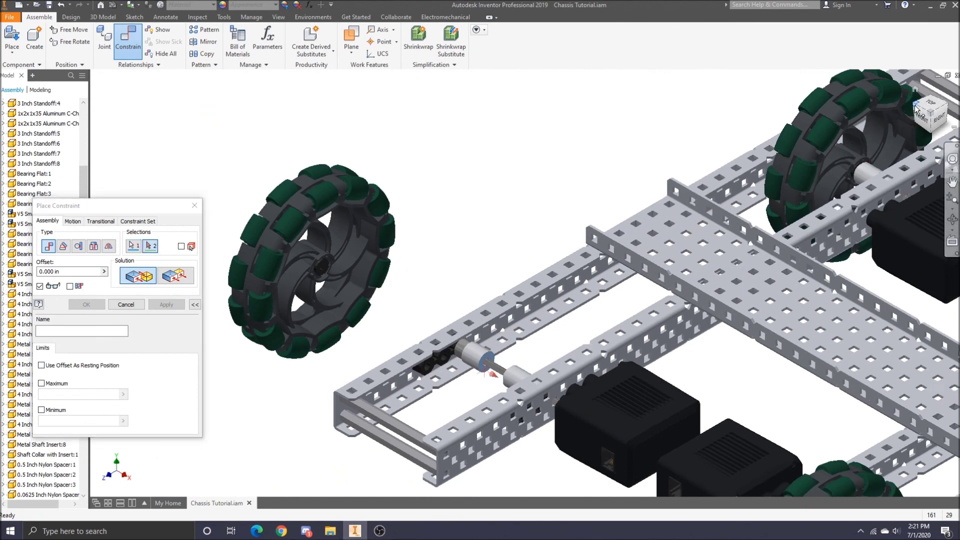
pyautogui.scroll(-8, 469, 384)
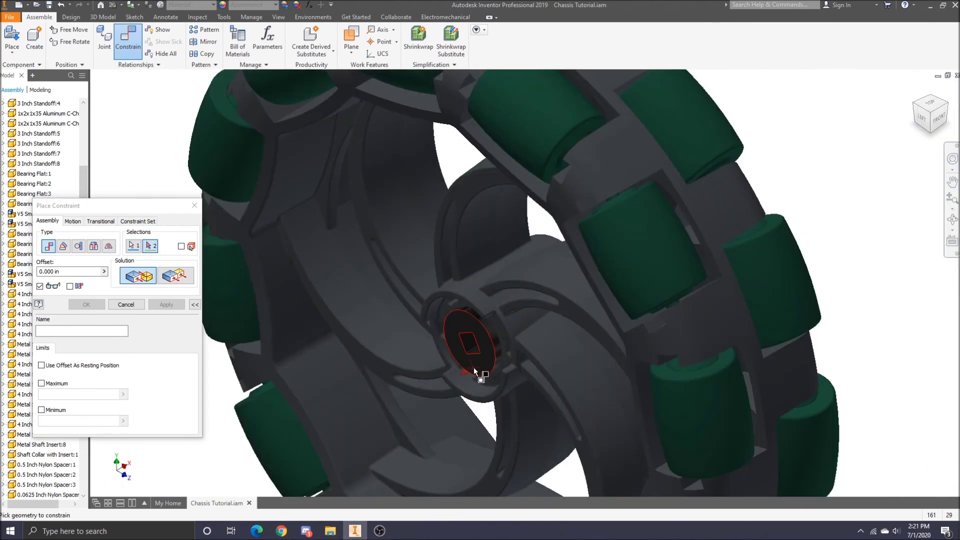
pyautogui.click(473, 367)
pyautogui.scroll(8, 473, 370)
pyautogui.click(166, 304)
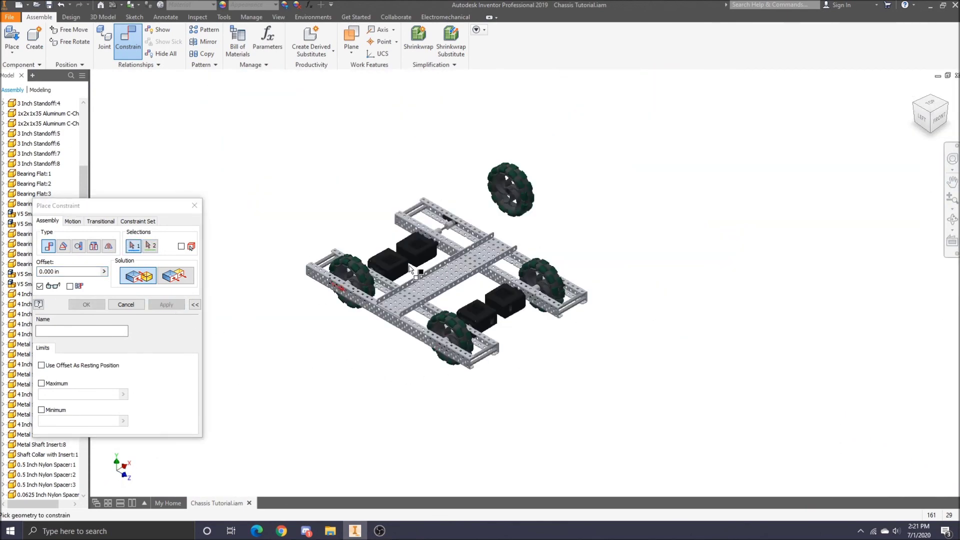
pyautogui.scroll(-10, 506, 190)
pyautogui.click(513, 164)
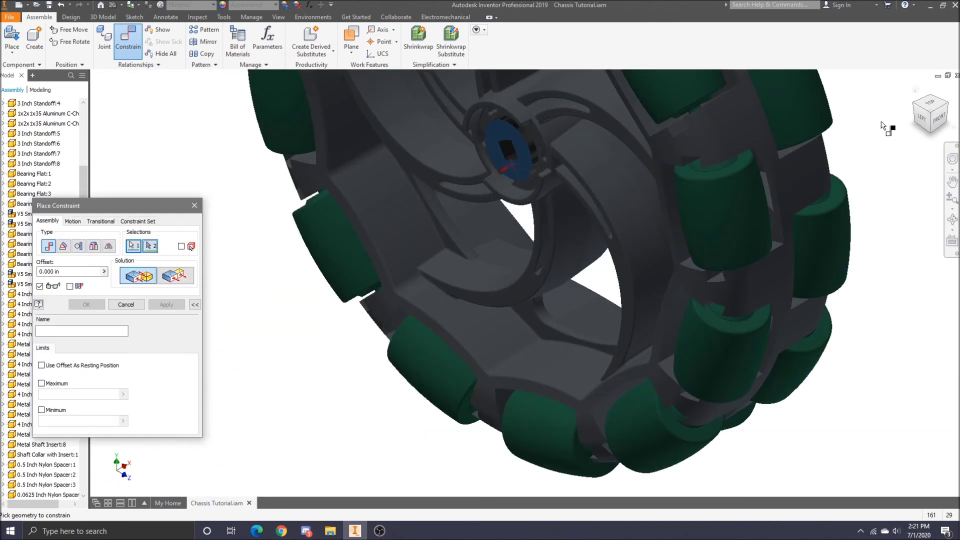
pyautogui.click(947, 106)
pyautogui.scroll(-8, 603, 256)
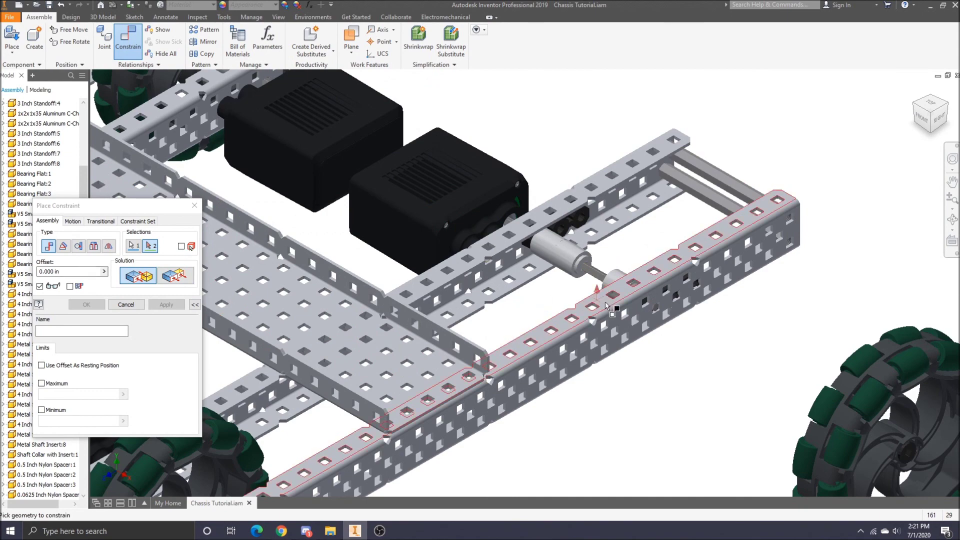
pyautogui.click(915, 107)
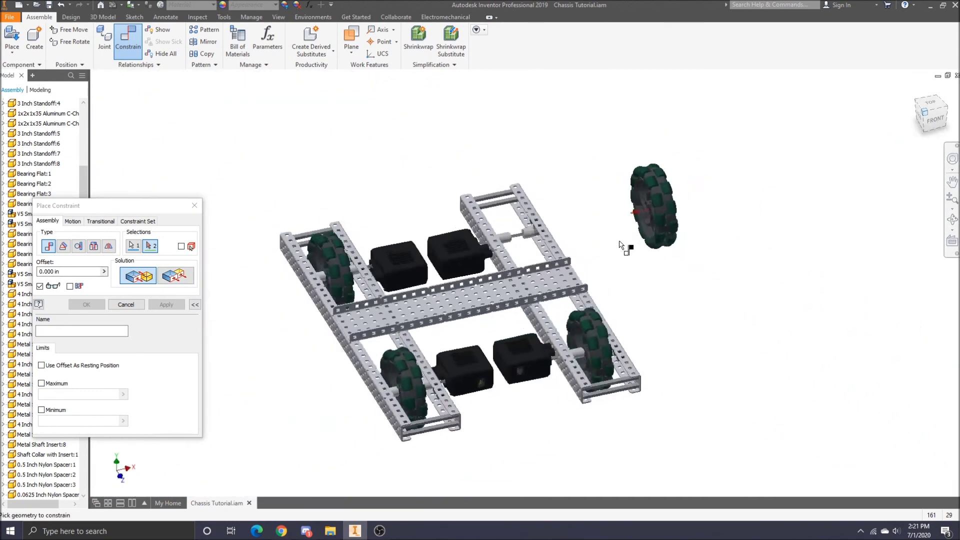
pyautogui.scroll(-8, 570, 192)
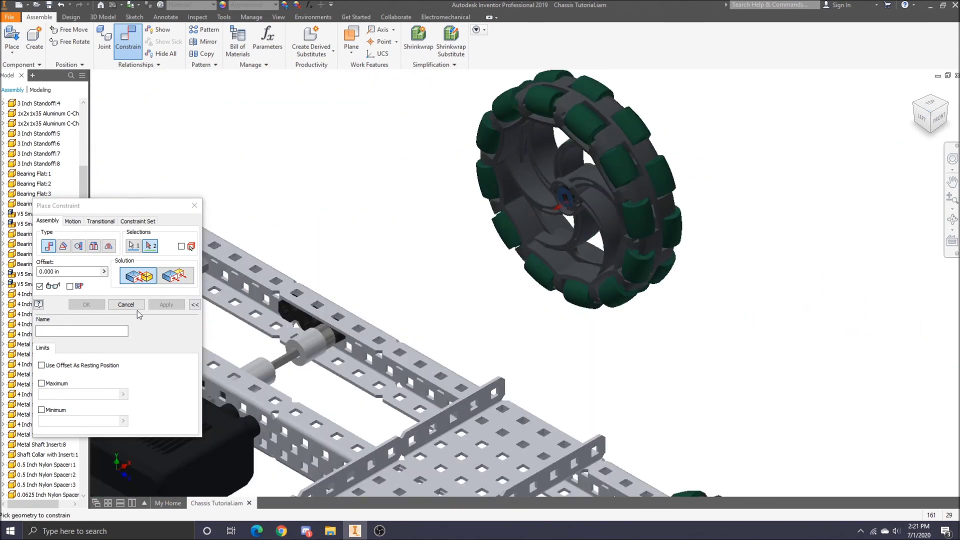
pyautogui.click(126, 304)
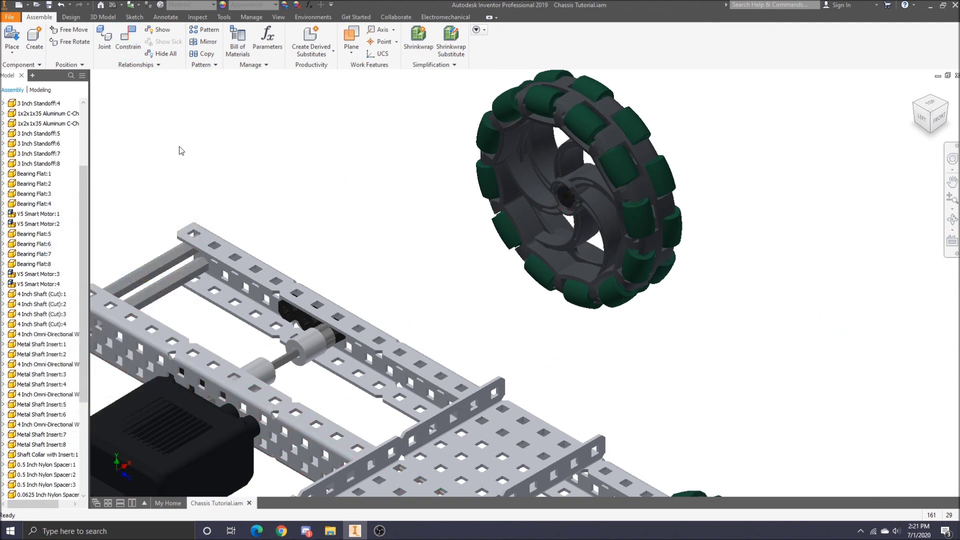
# - Mate the rear right wheel's outer shaft insert face to the collar-and-spacer pair's end face on its shaft, at 0.000 in offset
pyautogui.click(125, 36)
pyautogui.scroll(-3, 308, 368)
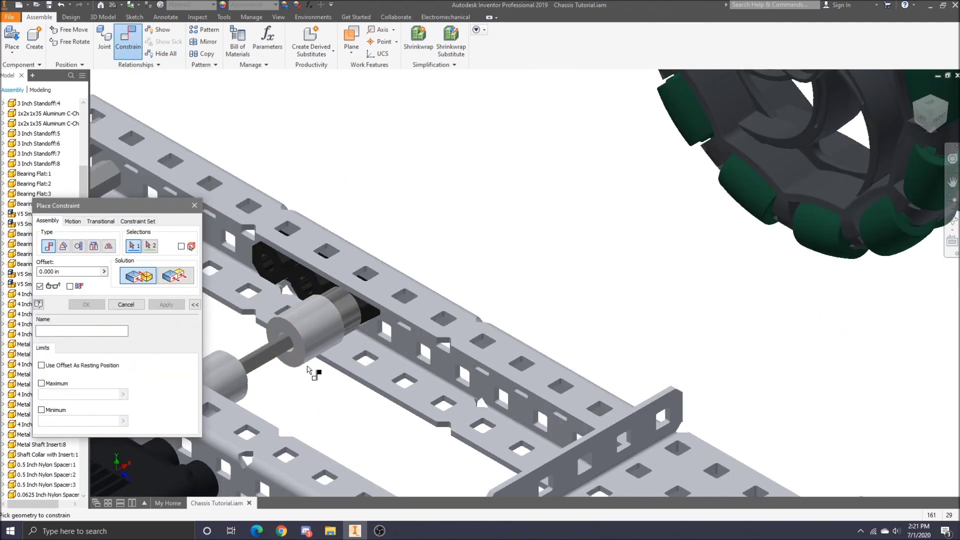
pyautogui.click(291, 359)
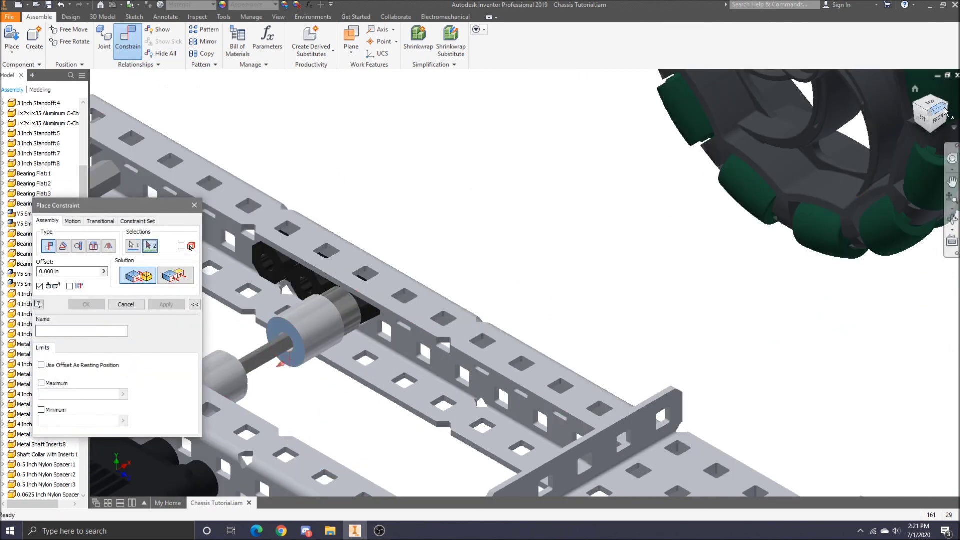
pyautogui.press('F6')
pyautogui.scroll(-8, 674, 274)
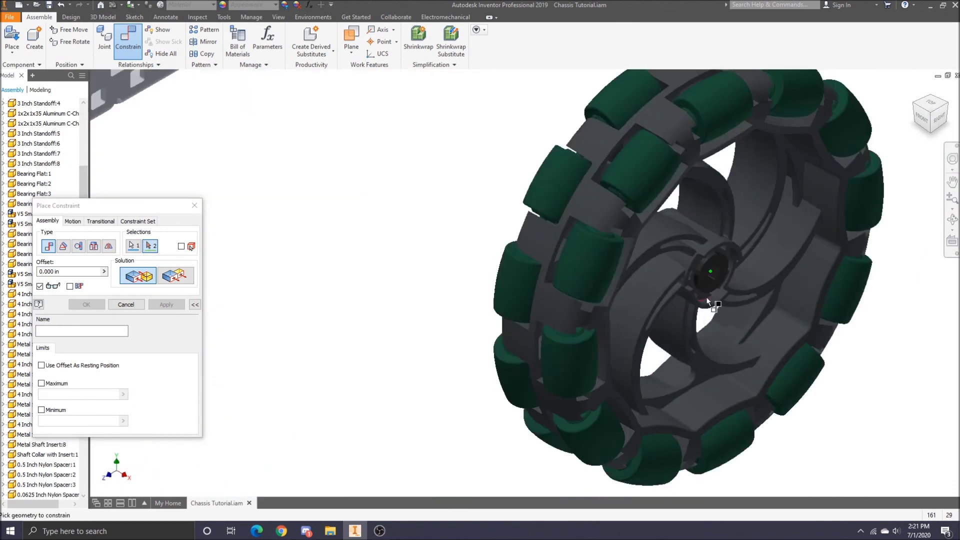
pyautogui.click(712, 288)
pyautogui.press('F6')
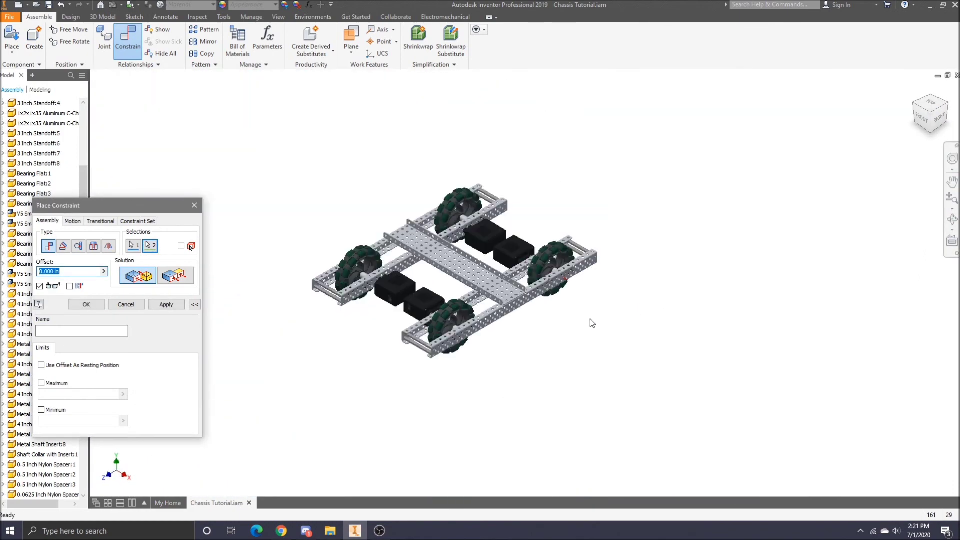
pyautogui.click(84, 305)
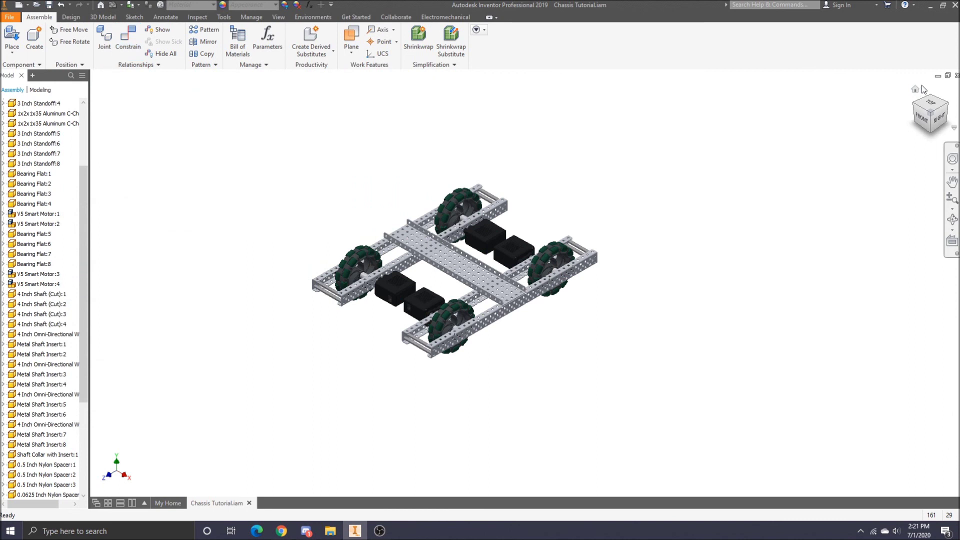
pyautogui.click(915, 90)
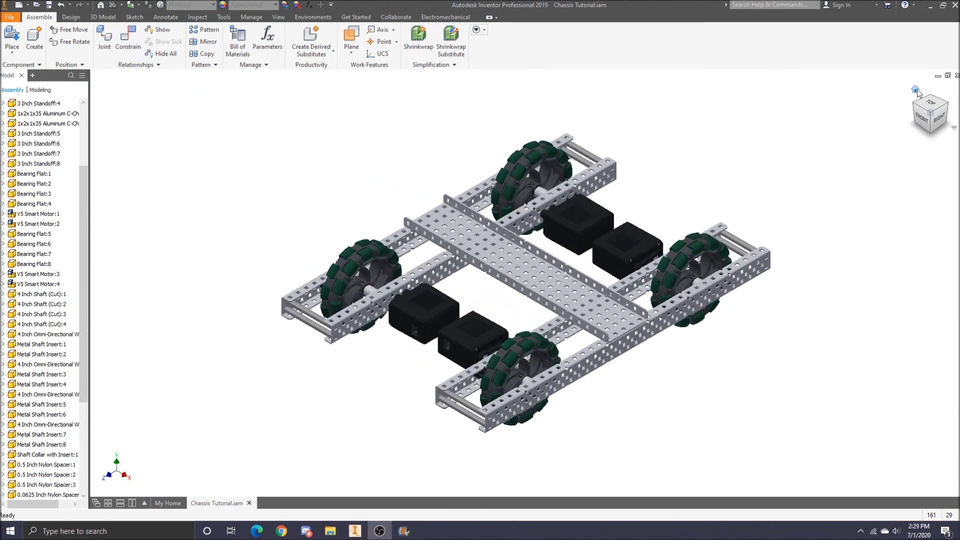